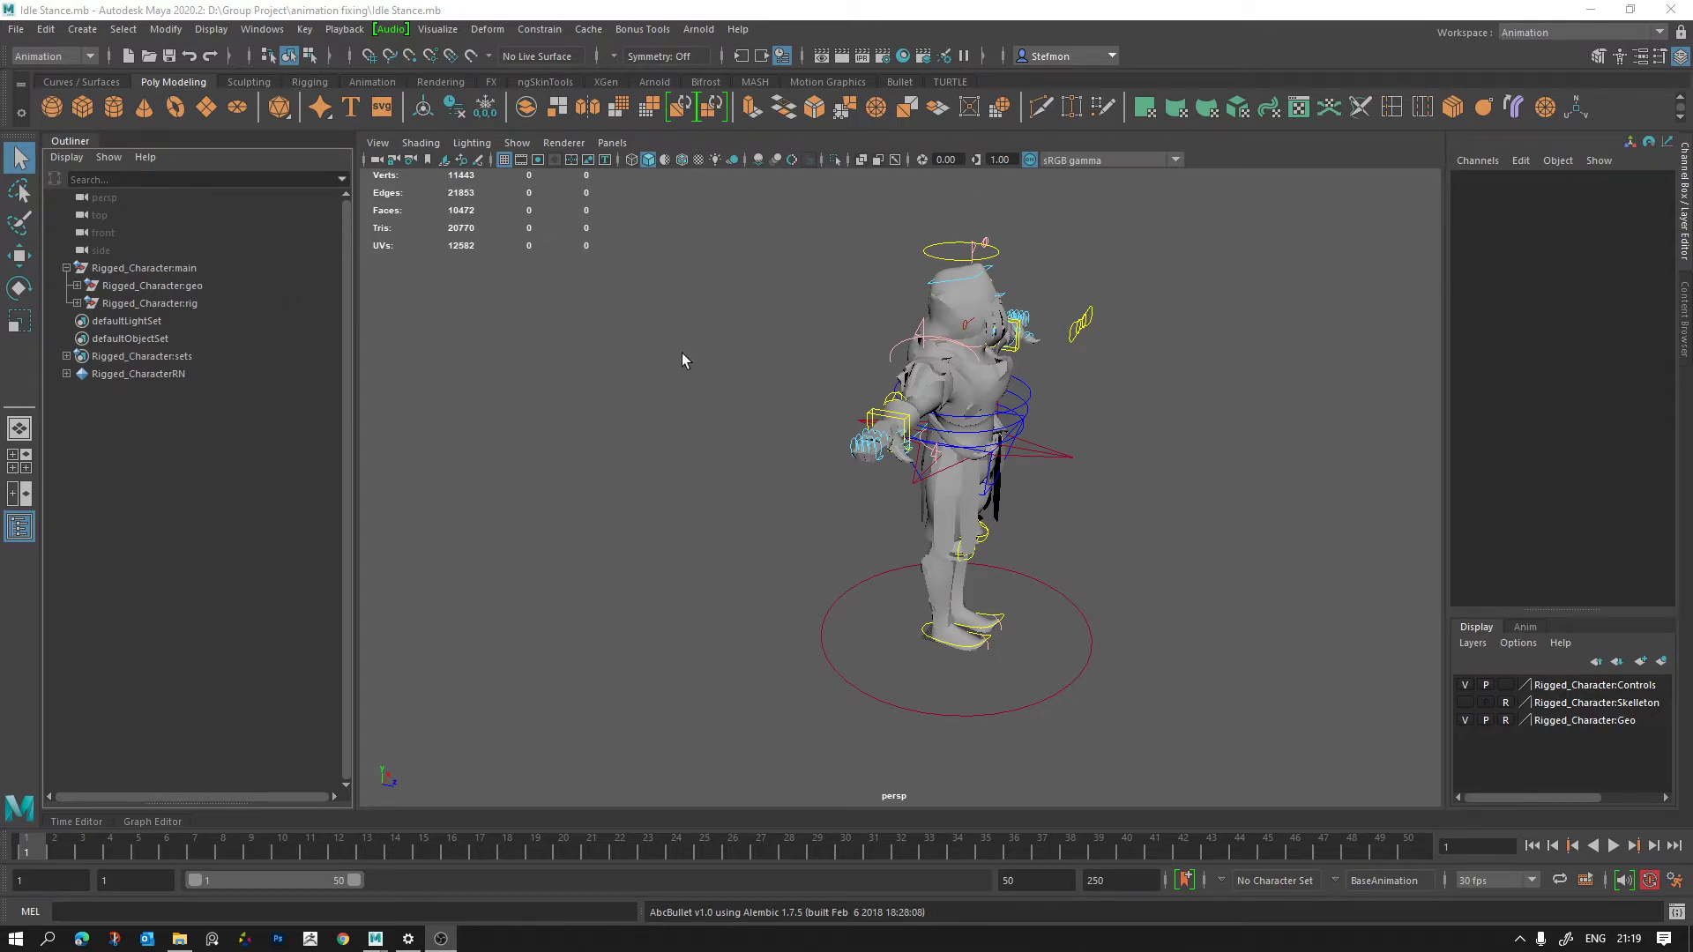
Orbit and zoom the perspective view around the character to see its T-pose from the front
alt+drag(739, 484, 942, 383)
scroll(961, 423, up, 5)
alt+drag(986, 463, 1137, 476)
scroll(1016, 406, down, 4)
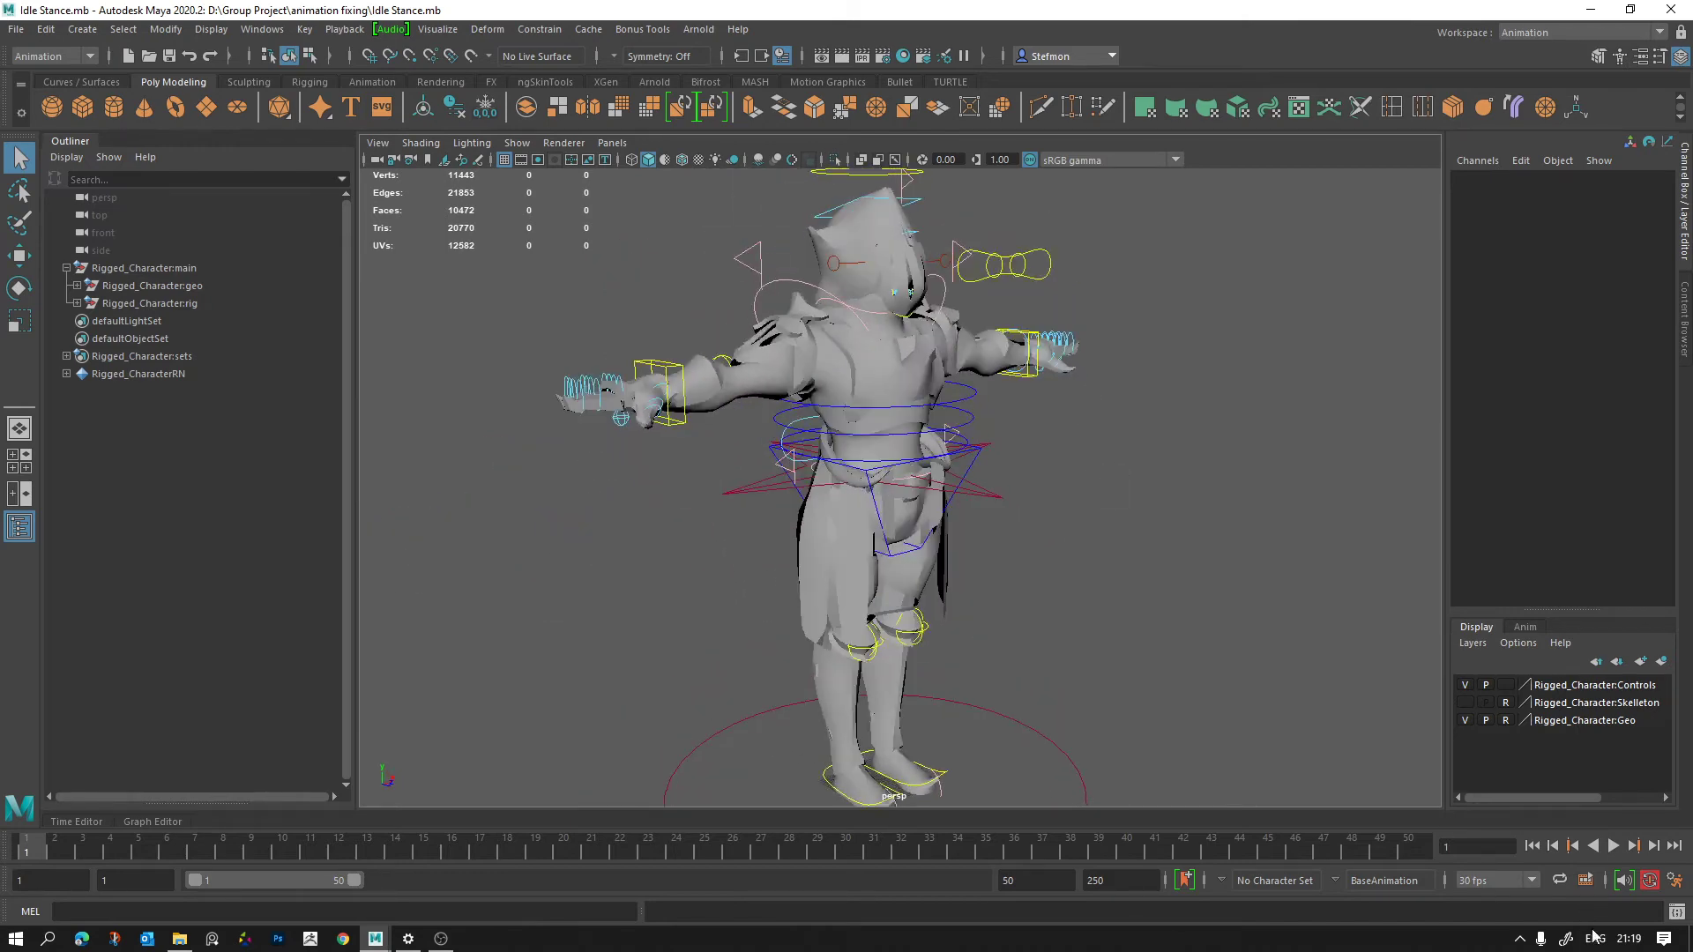
alt+drag(694, 192, 1056, 447)
scroll(996, 415, down, 3)
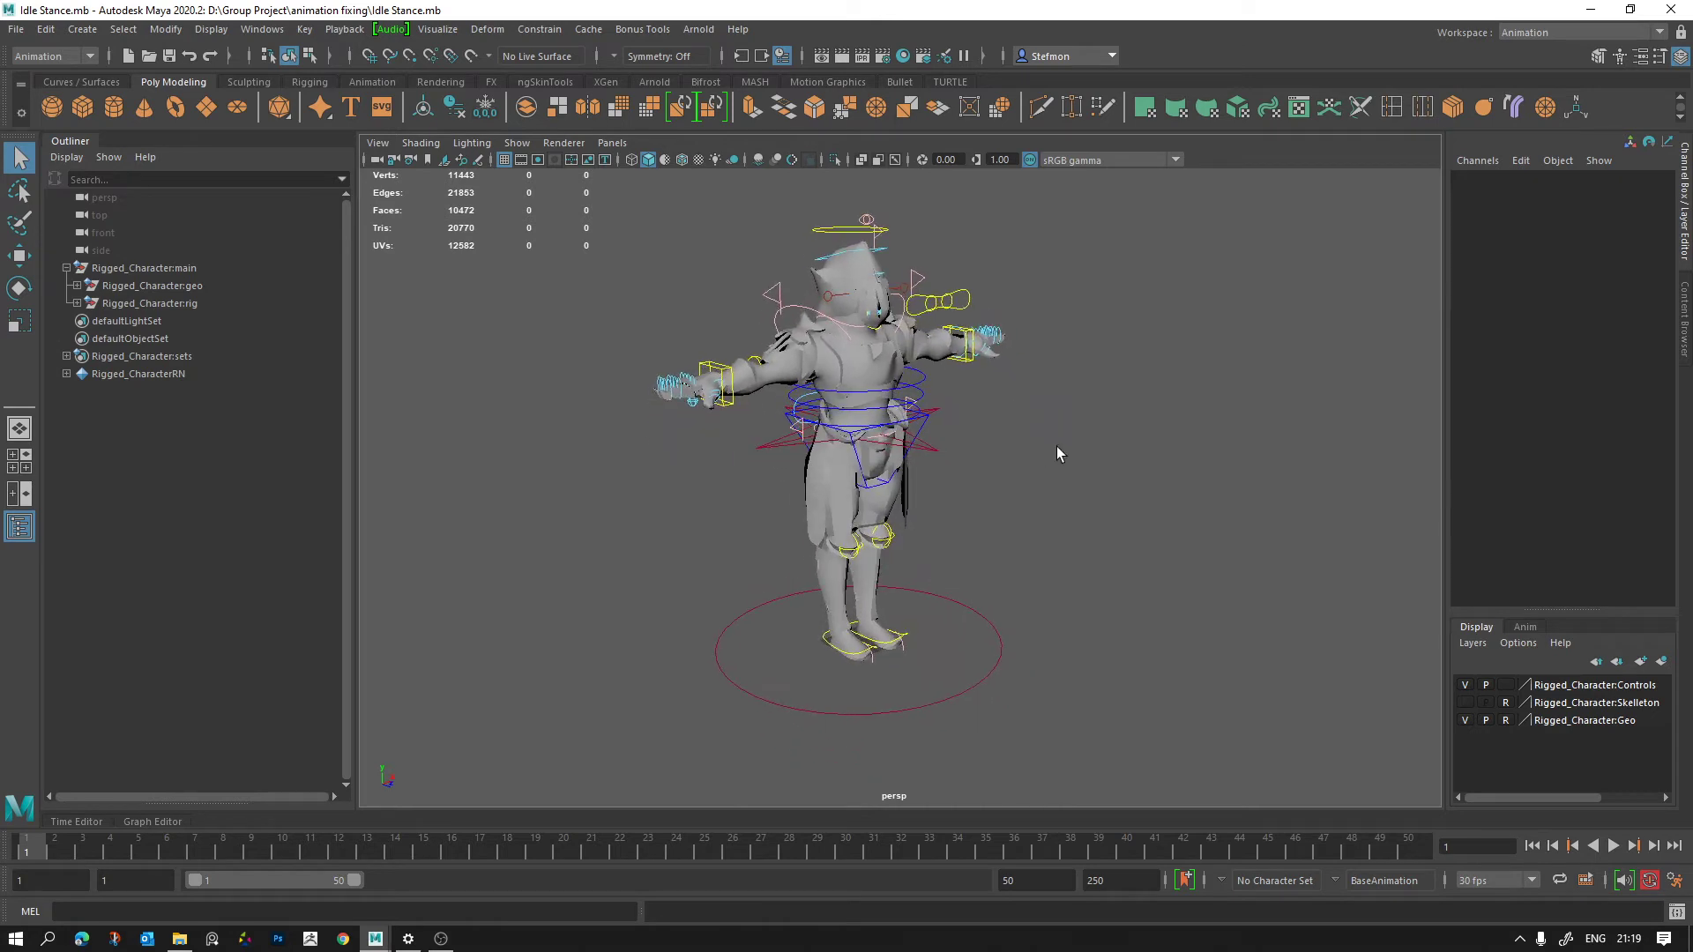
Expand Rigged_Character:rig, skeleton and root_root_joint to list the full joint hierarchy
click(77, 285)
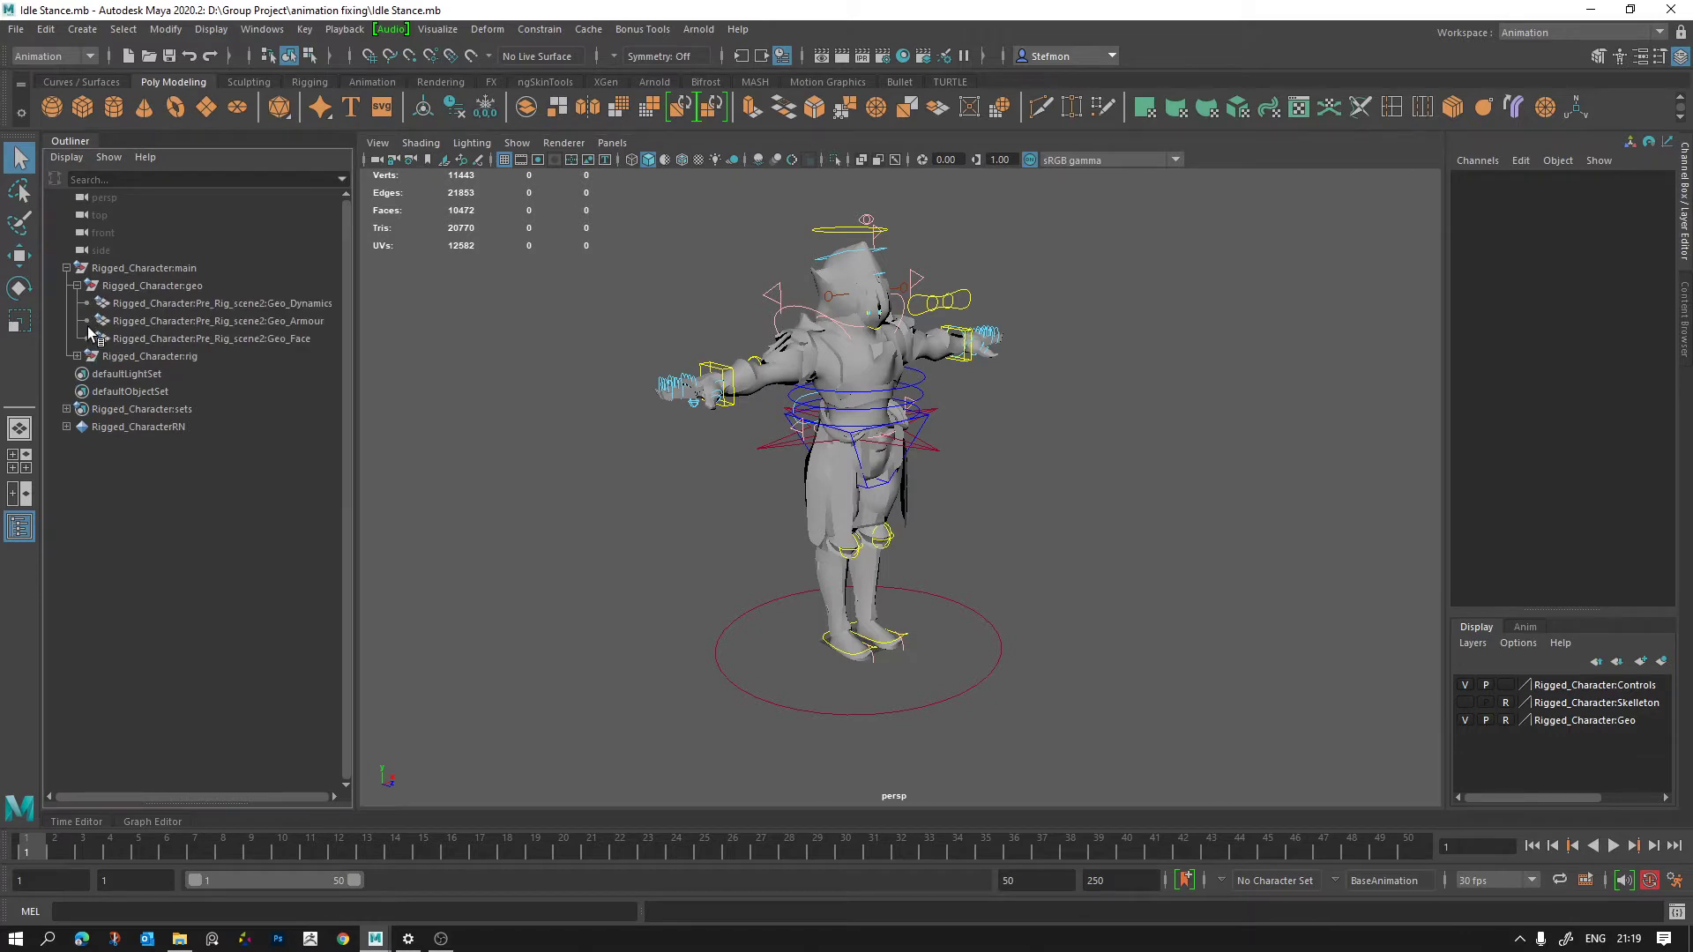
click(77, 286)
click(77, 303)
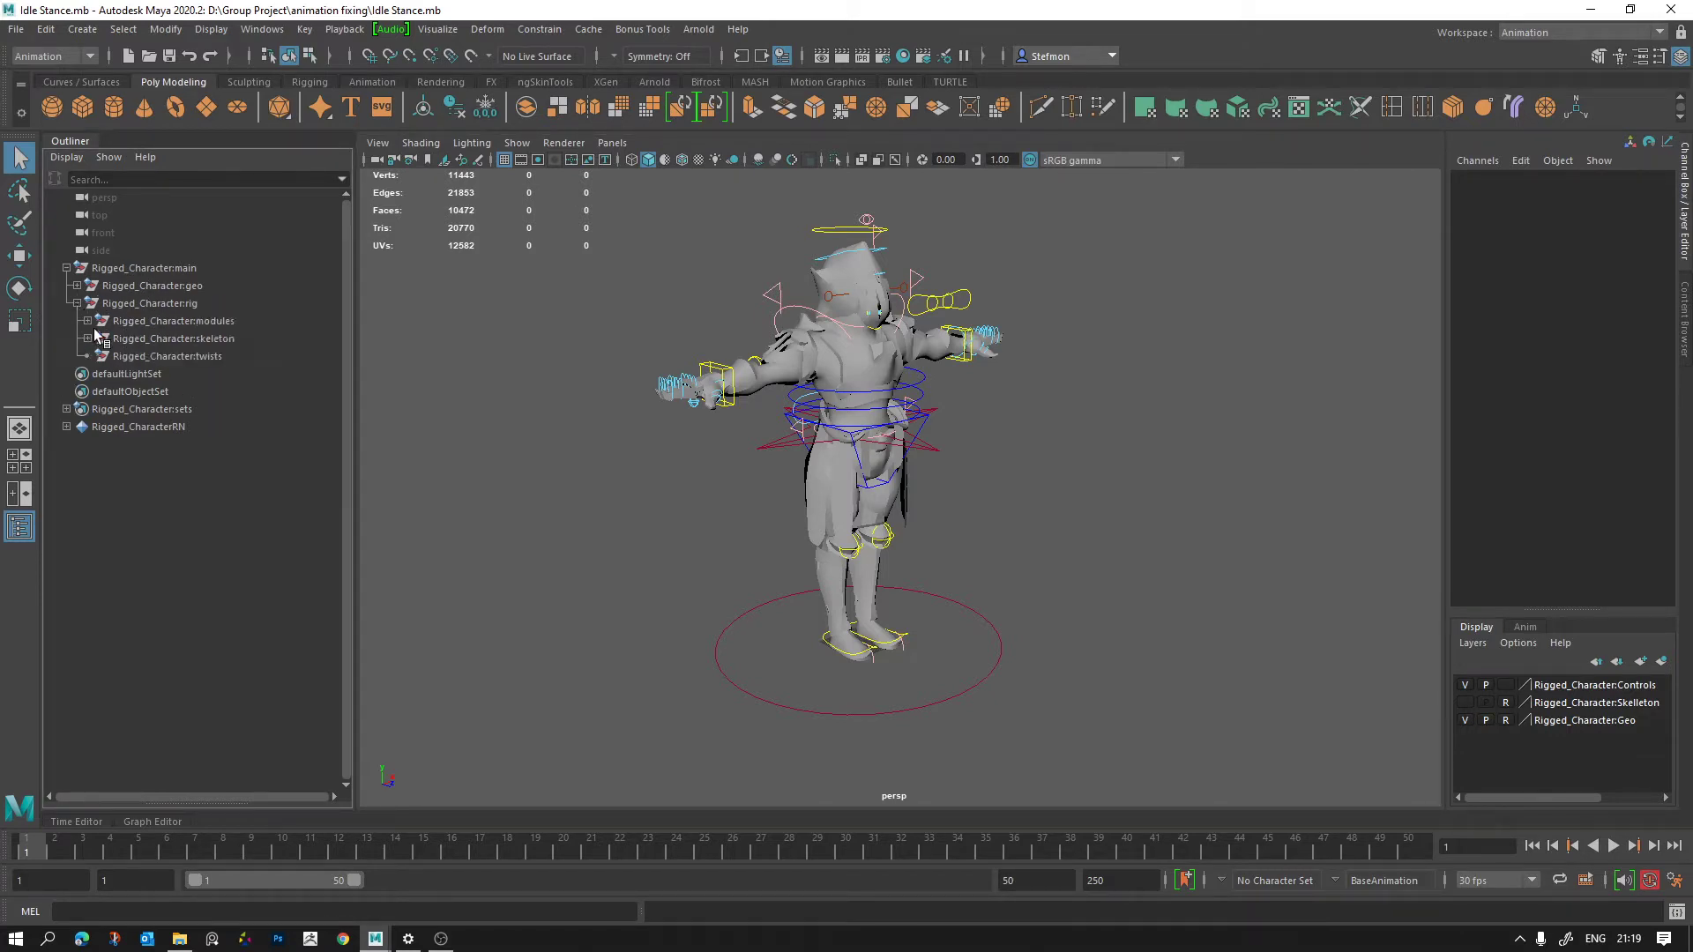
click(87, 338)
shift+click(98, 356)
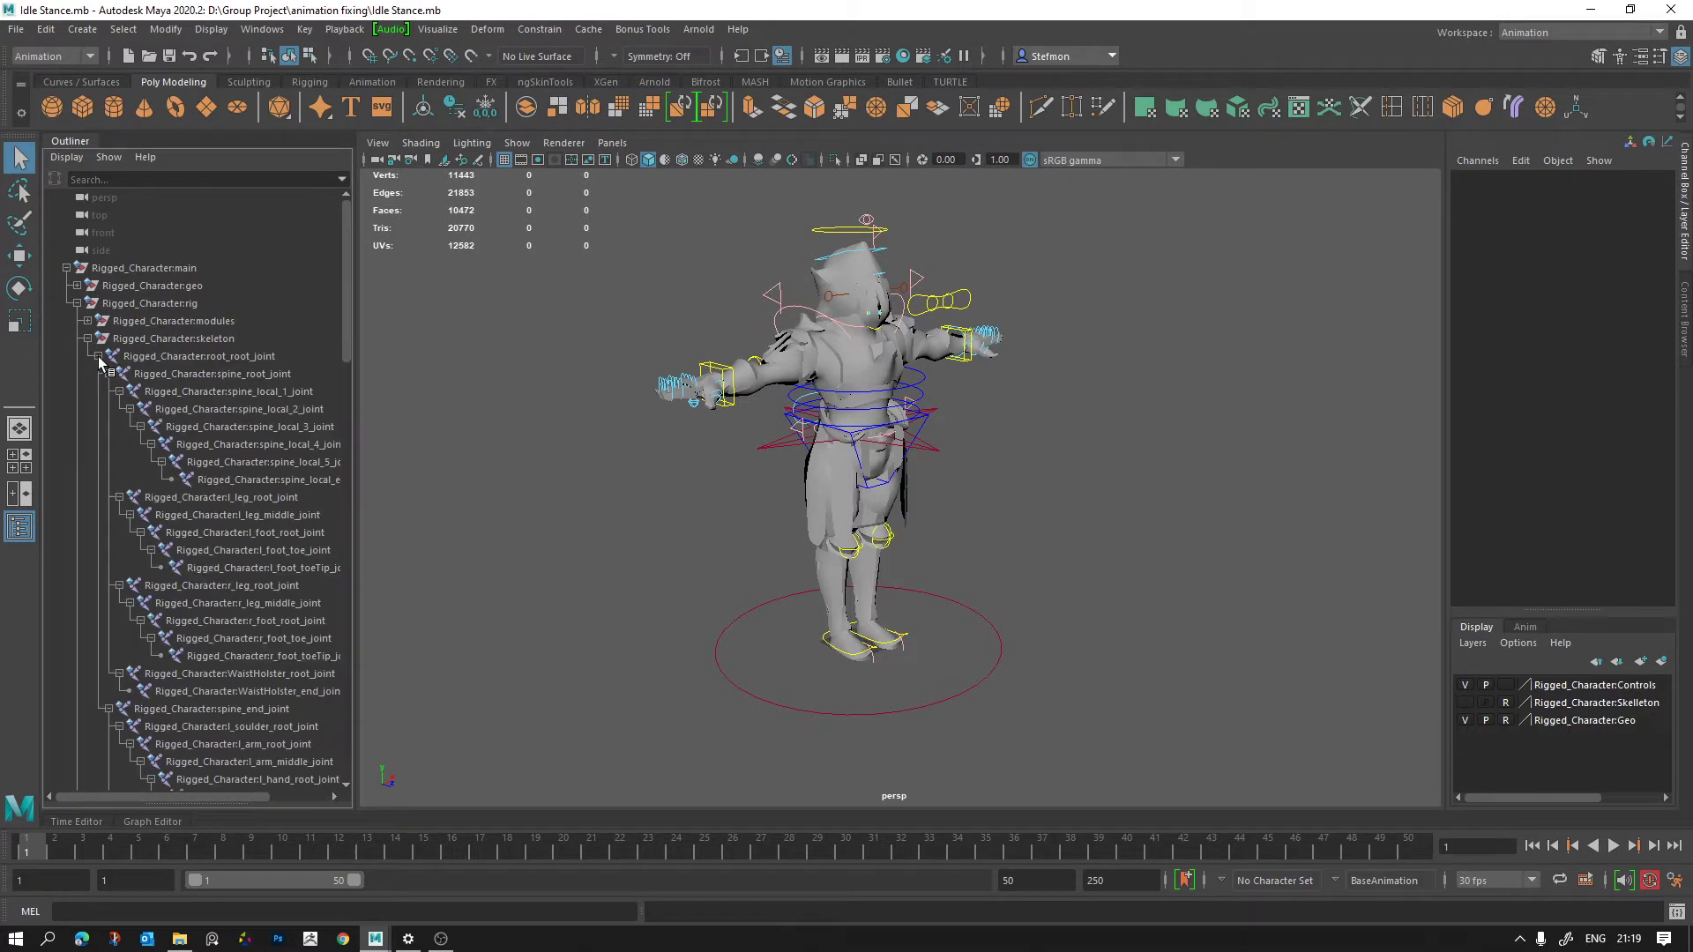
scroll(185, 426, down, 5)
scroll(183, 427, down, 10)
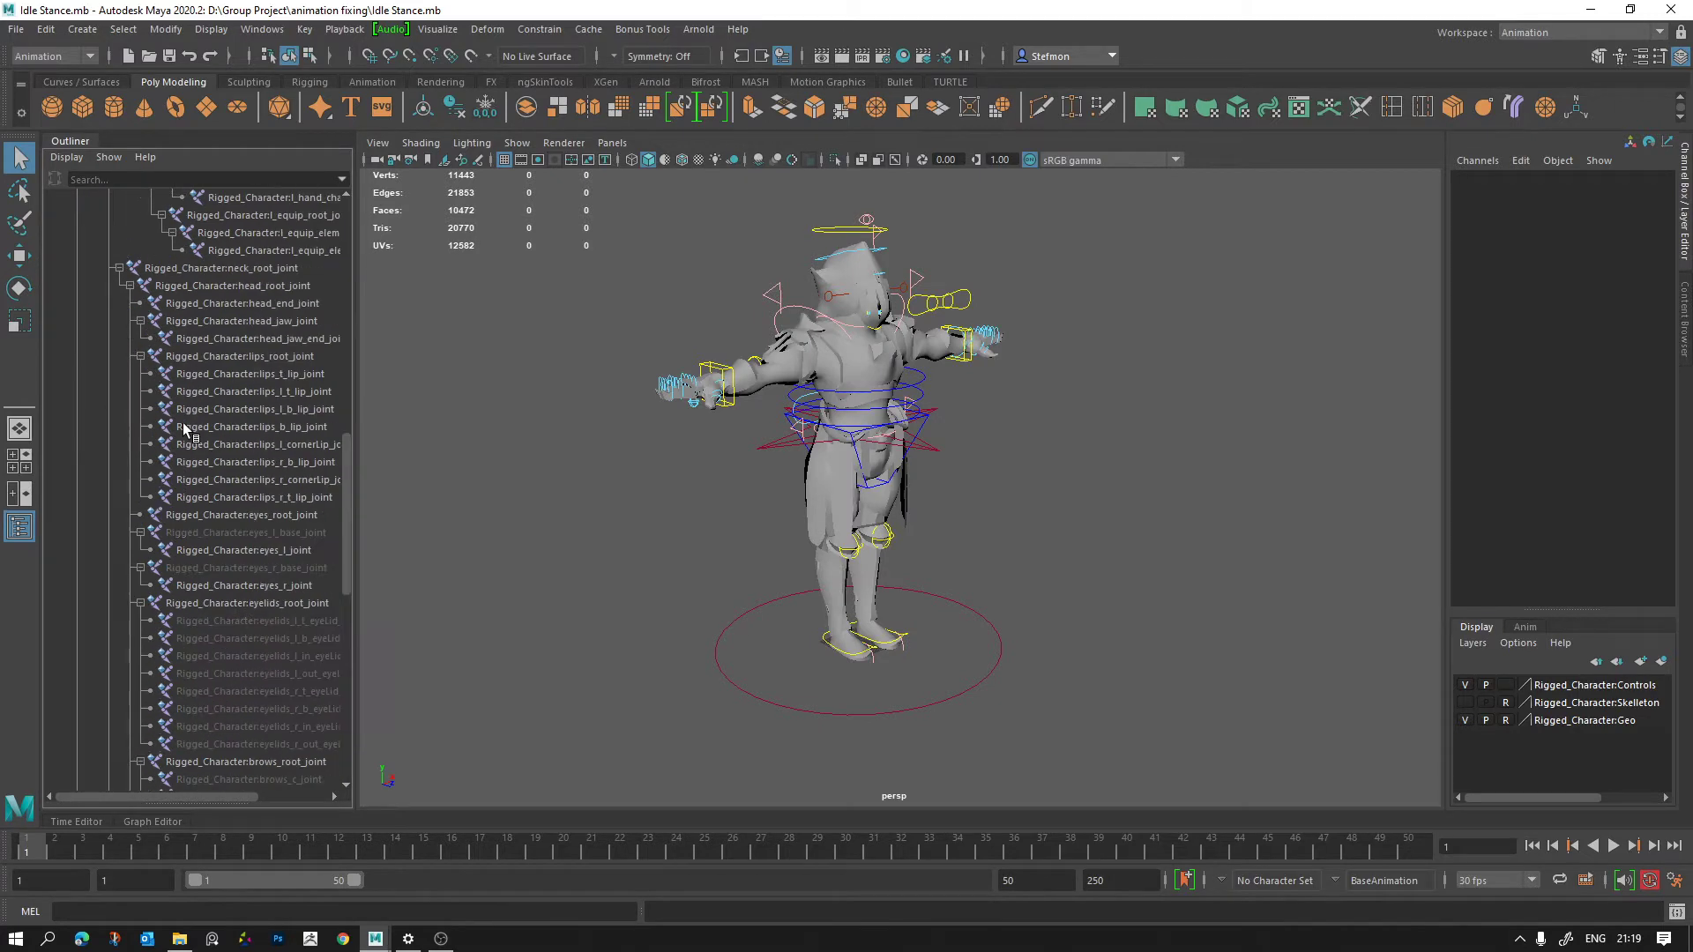
scroll(246, 335, up, 3)
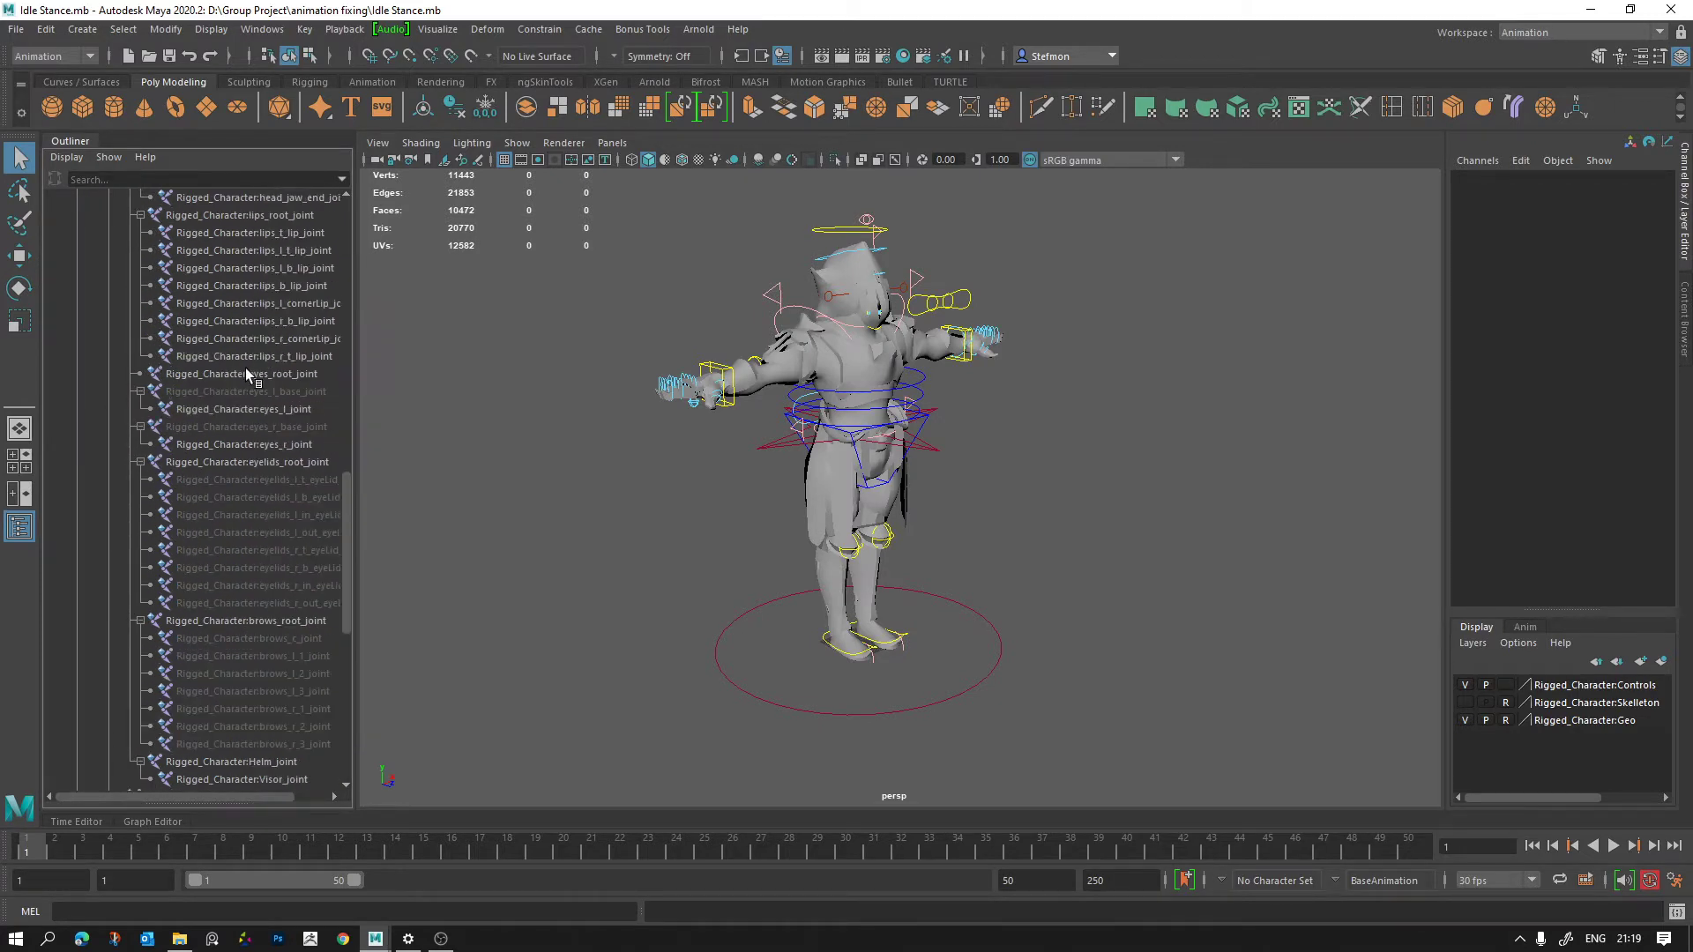
Select the face joints from the lips down to Helm_joint, then r_arm_root_joint
drag(243, 301, 265, 764)
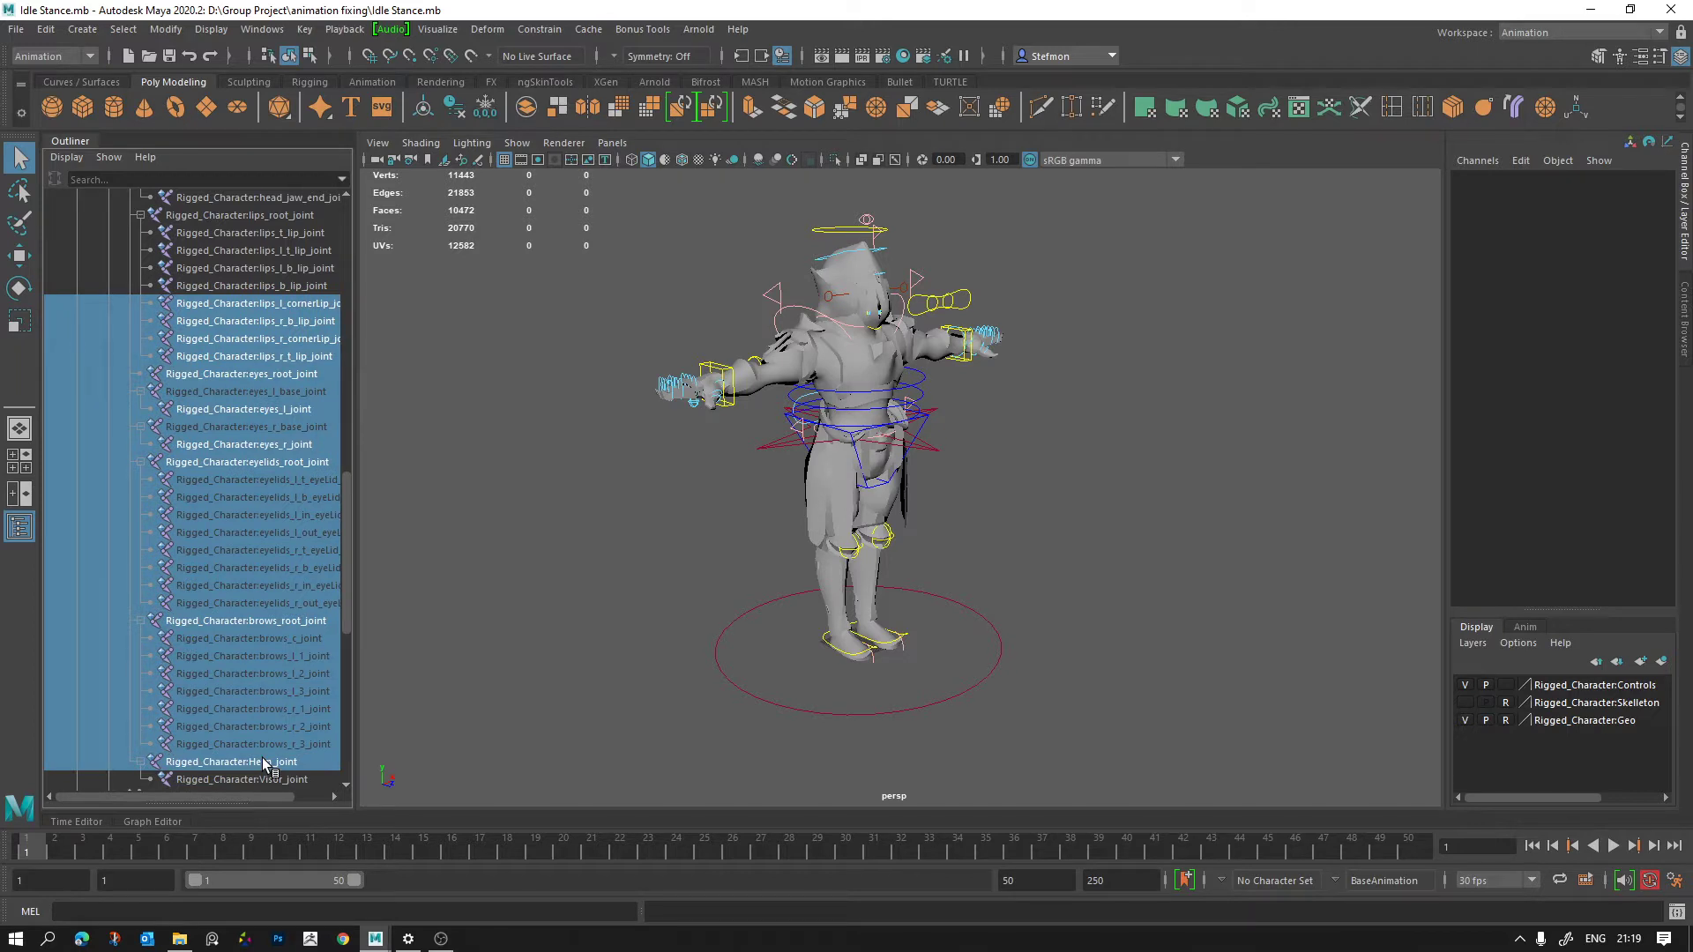
scroll(215, 531, down, 5)
click(219, 534)
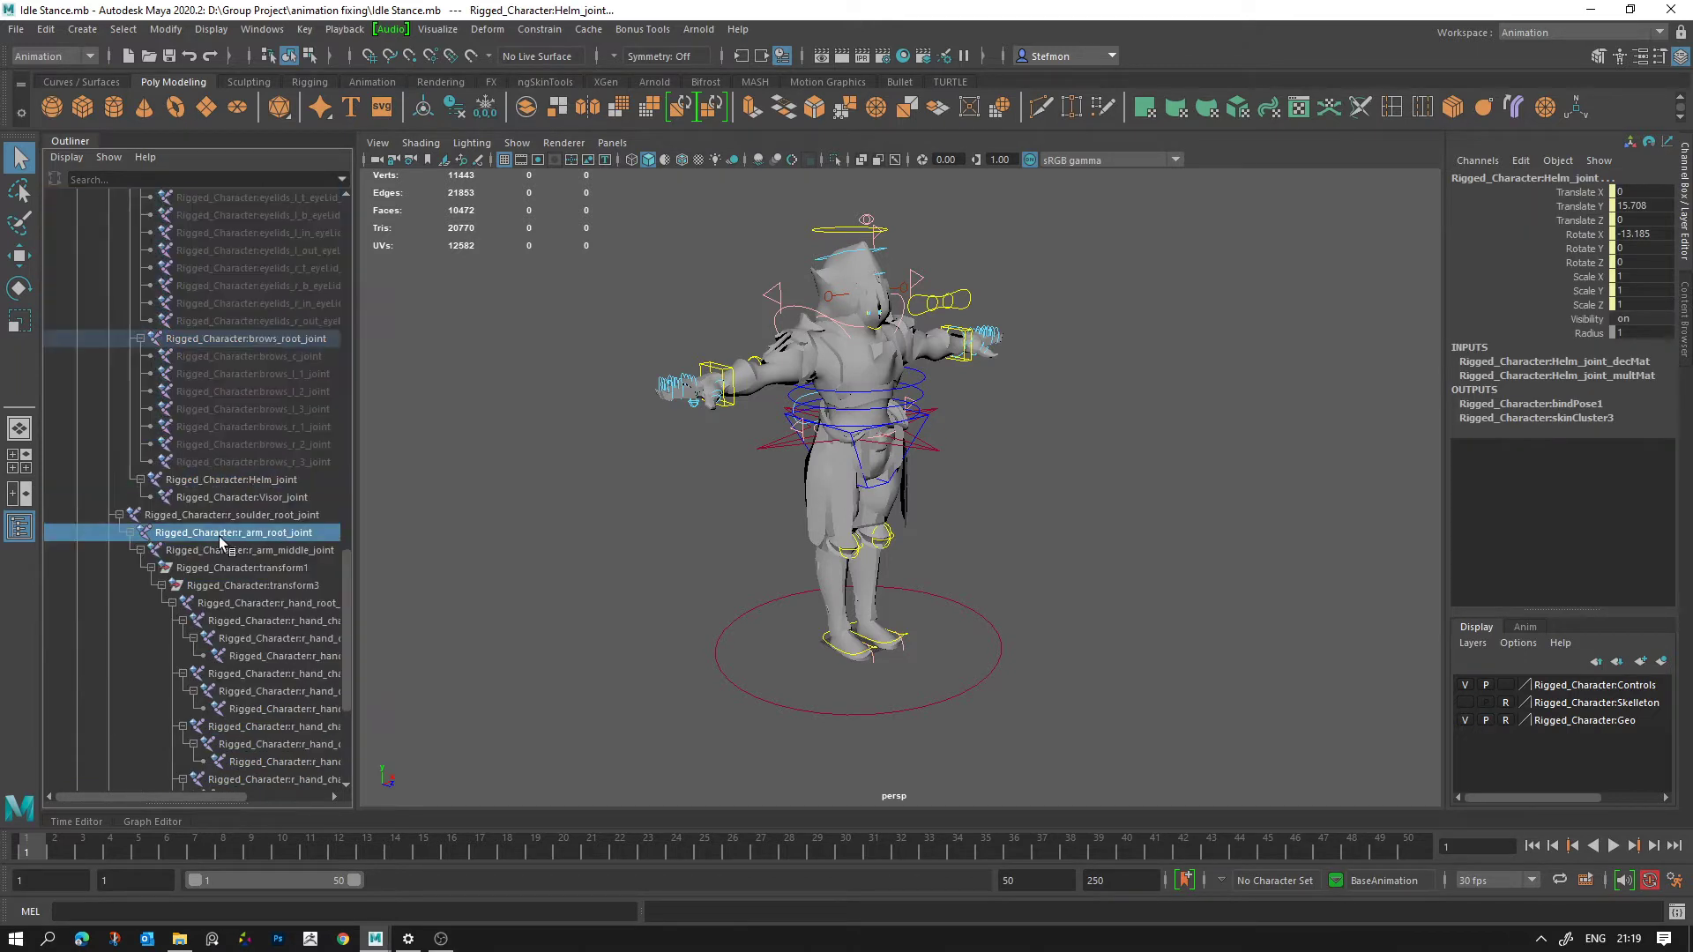
scroll(226, 546, down, 5)
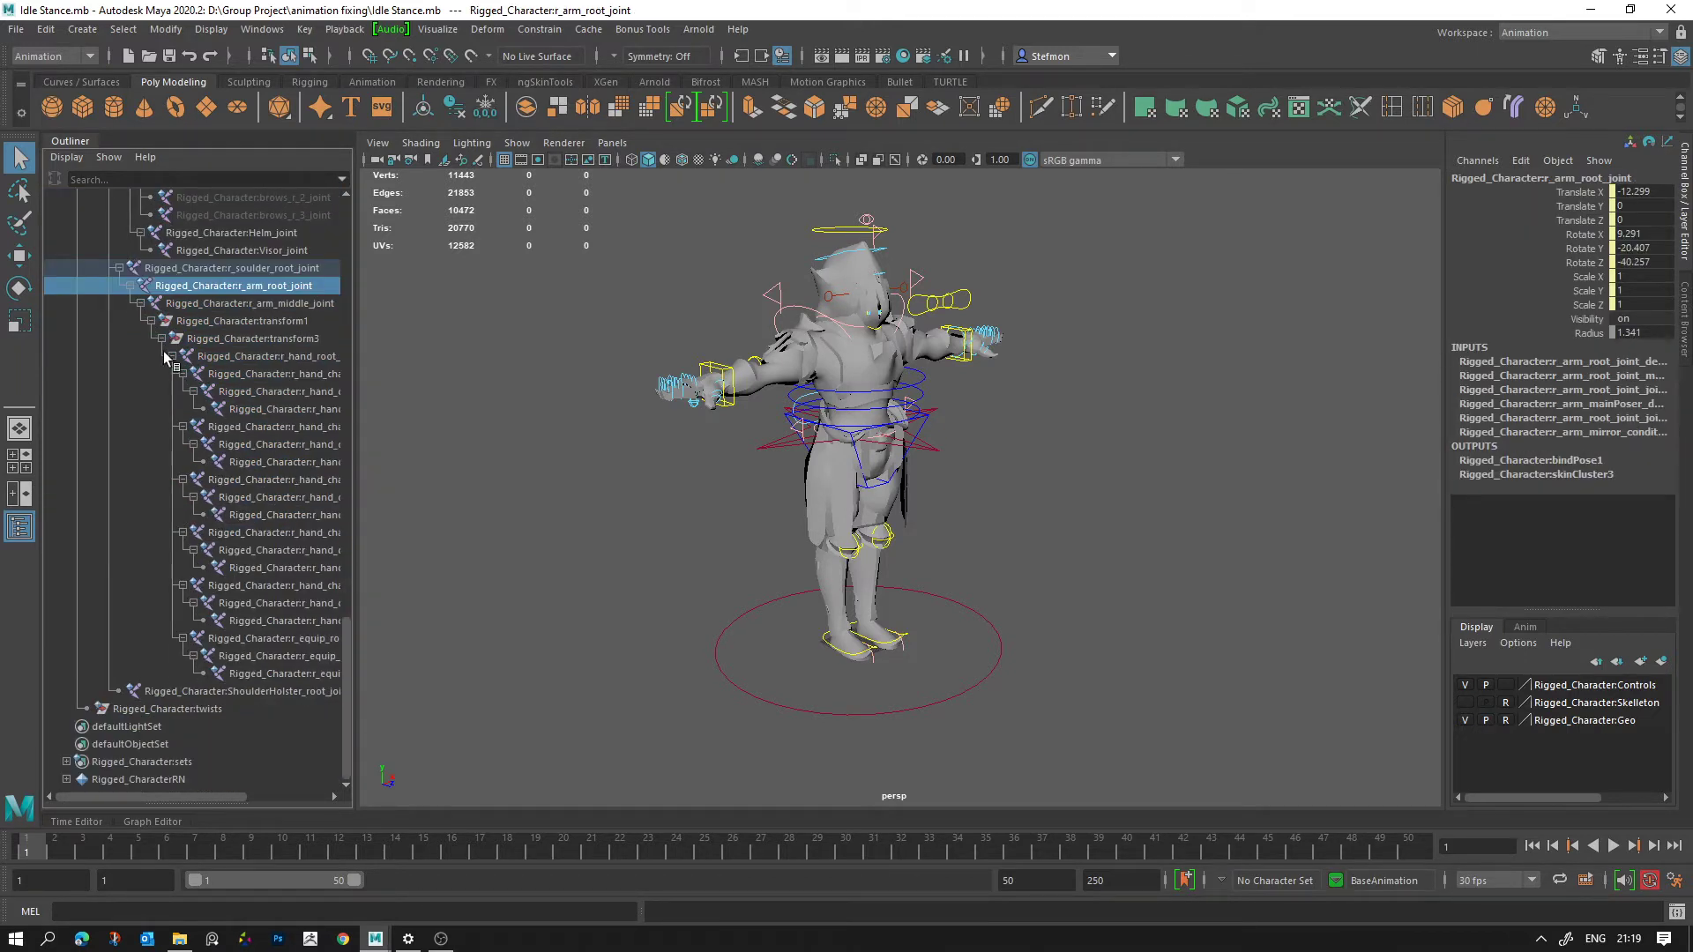
Select transform1 and transform3 and try dragging them elsewhere in the hierarchy
drag(208, 322, 210, 346)
middle_drag(209, 346, 92, 383)
middle_drag(199, 302, 99, 420)
middle_drag(241, 345, 107, 406)
middle_drag(194, 326, 560, 389)
Clear the selection and select transform1 and transform3 in the Outliner
click(560, 389)
scroll(238, 479, down, 10)
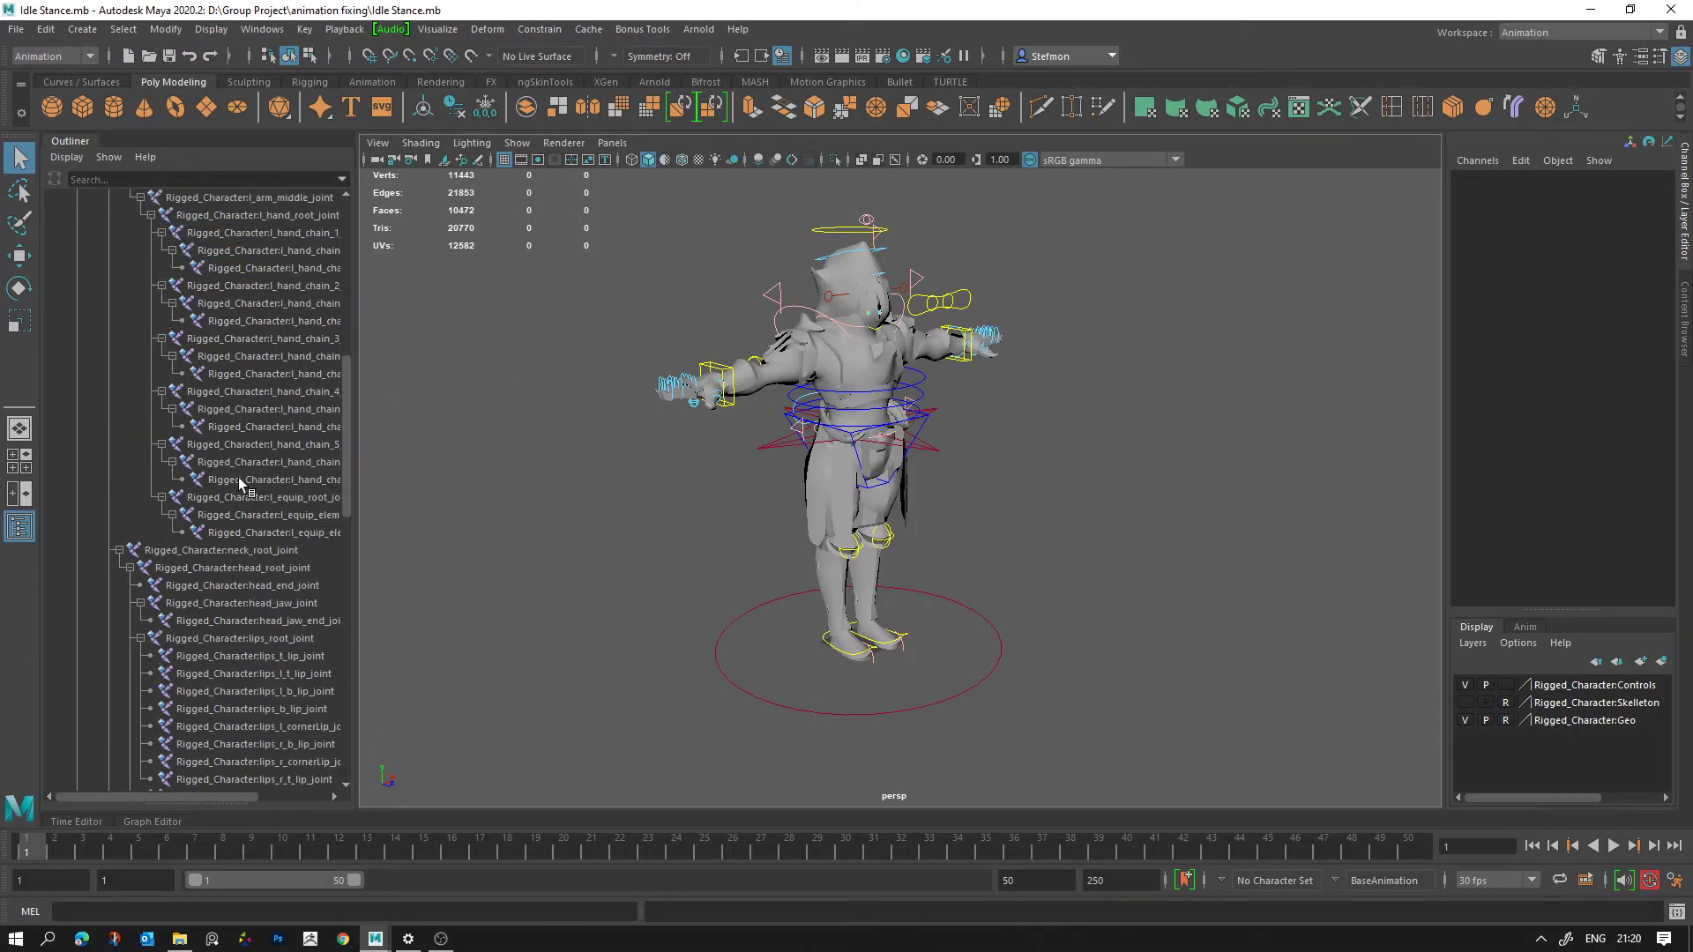
scroll(238, 478, down, 15)
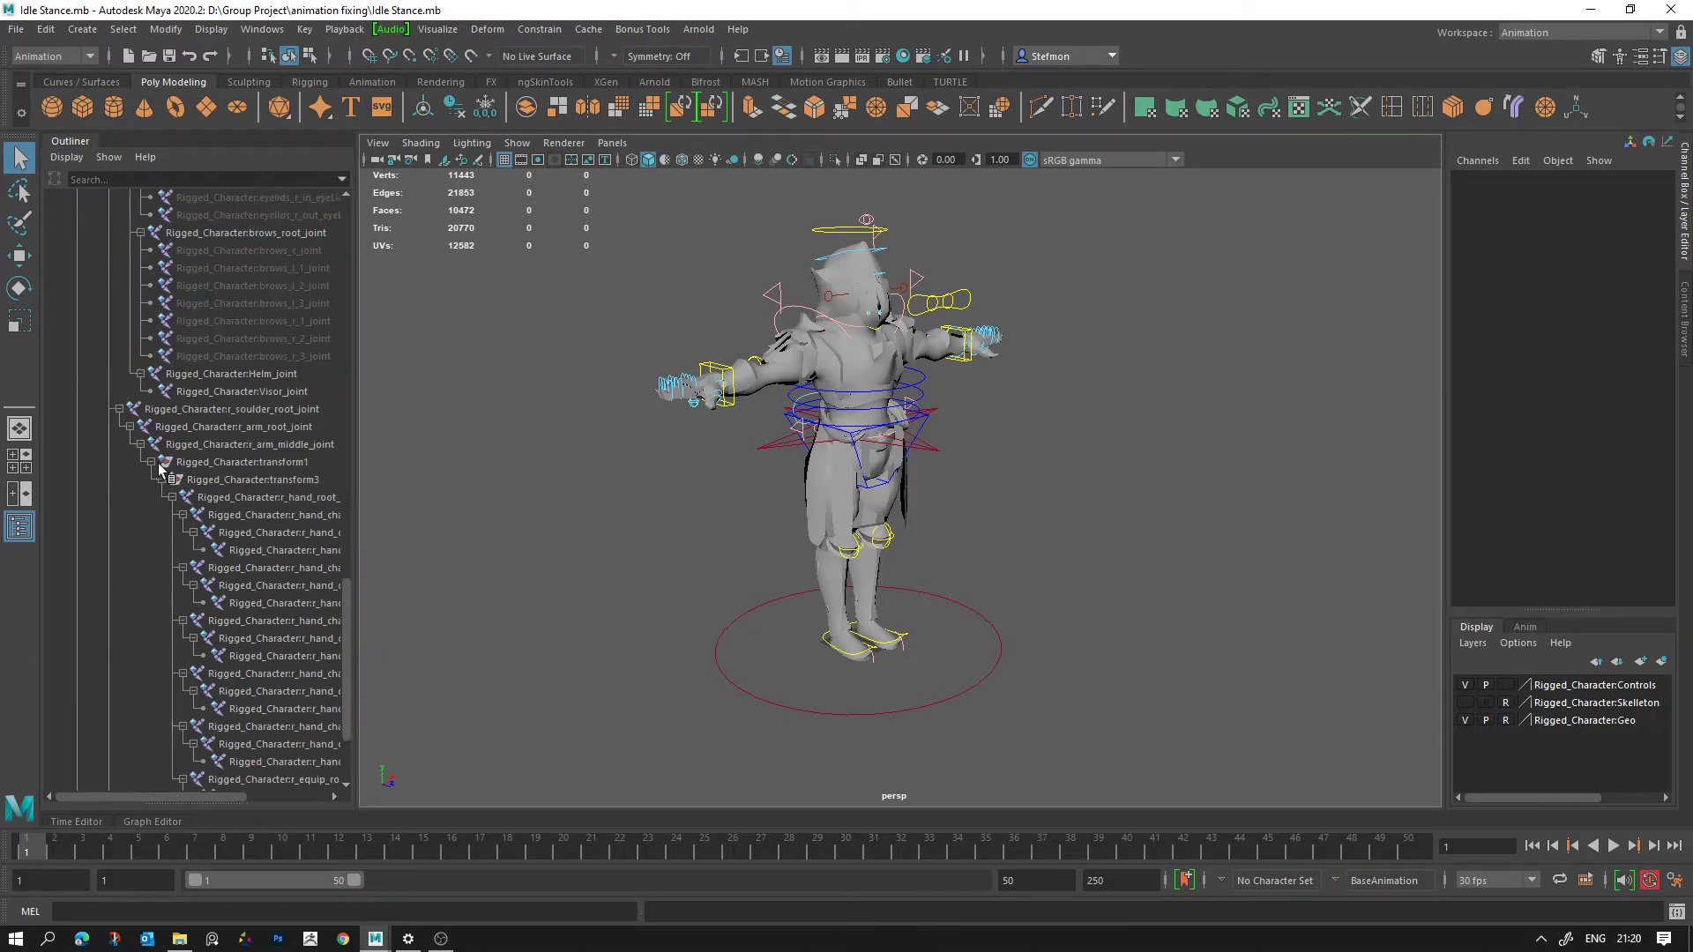
drag(160, 461, 189, 481)
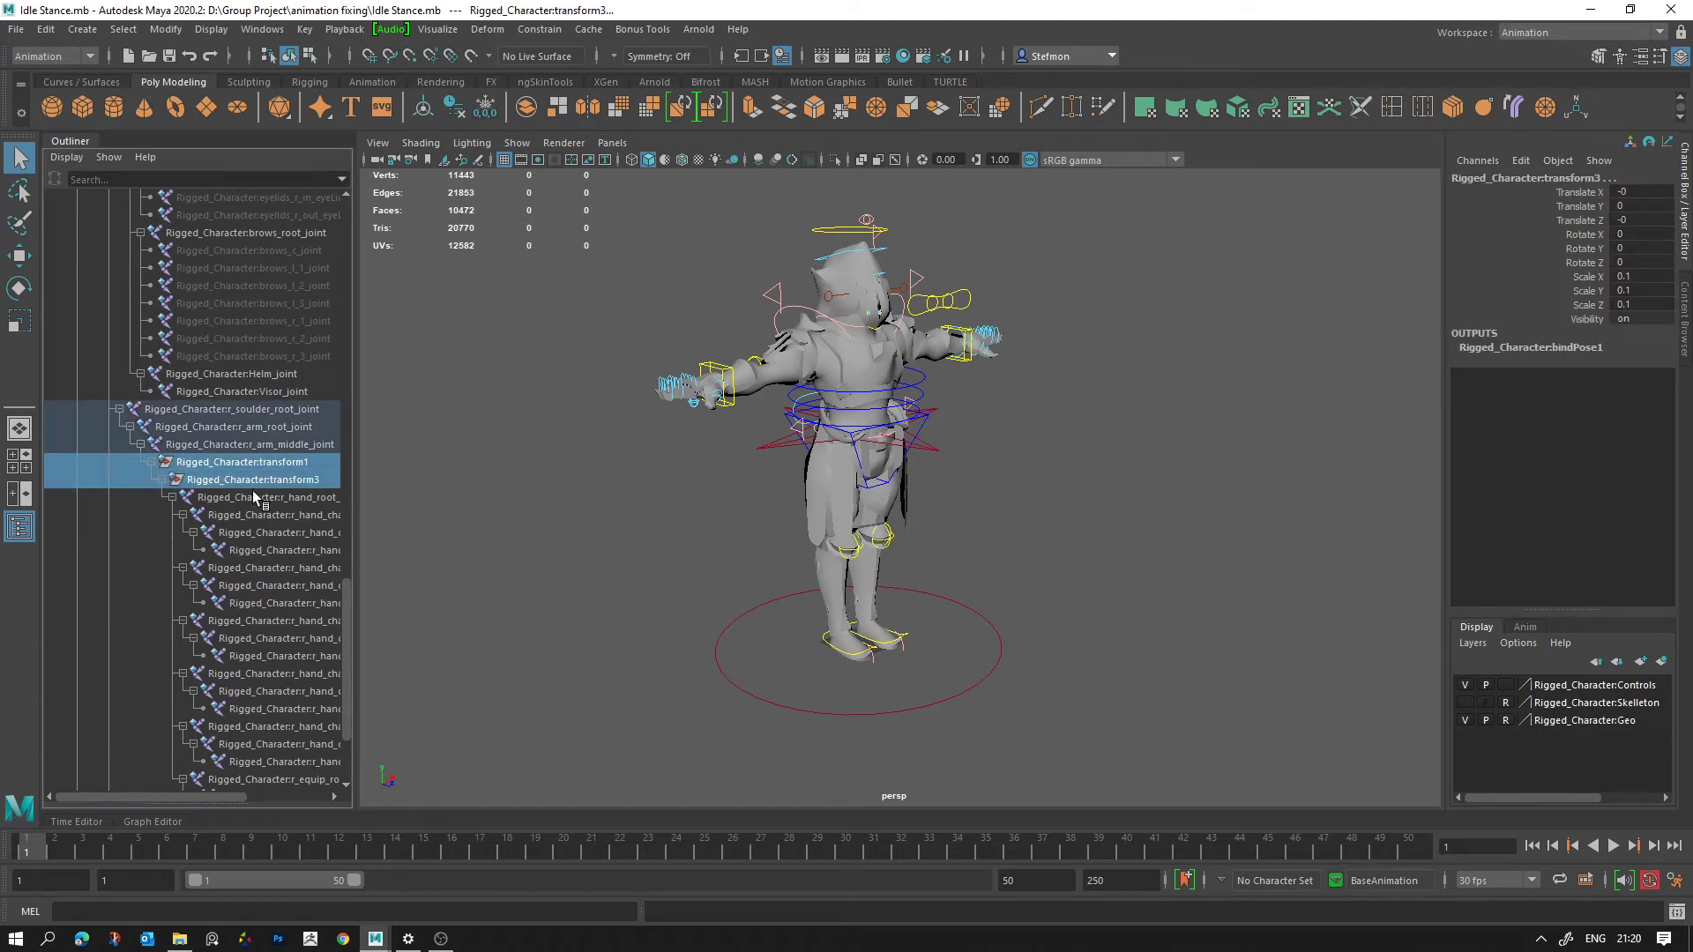
scroll(253, 496, up, 5)
scroll(260, 507, up, 20)
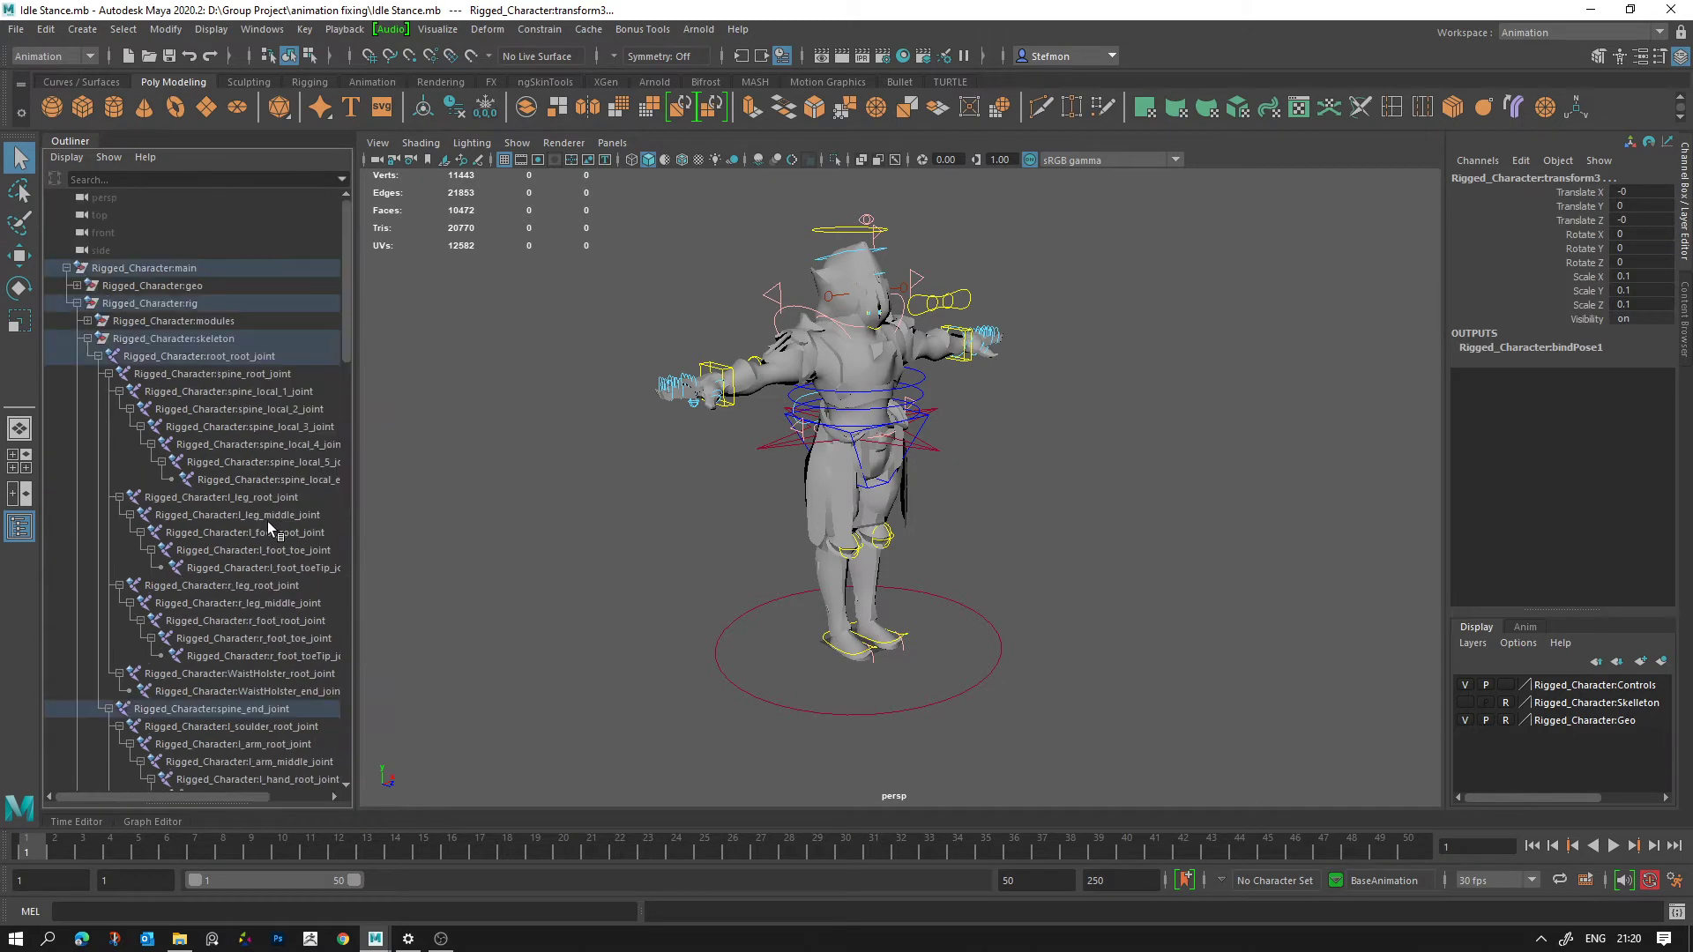
Drag transform1 and transform3 onto Rigged_Character:main, which fails for referenced objects
click(85, 339)
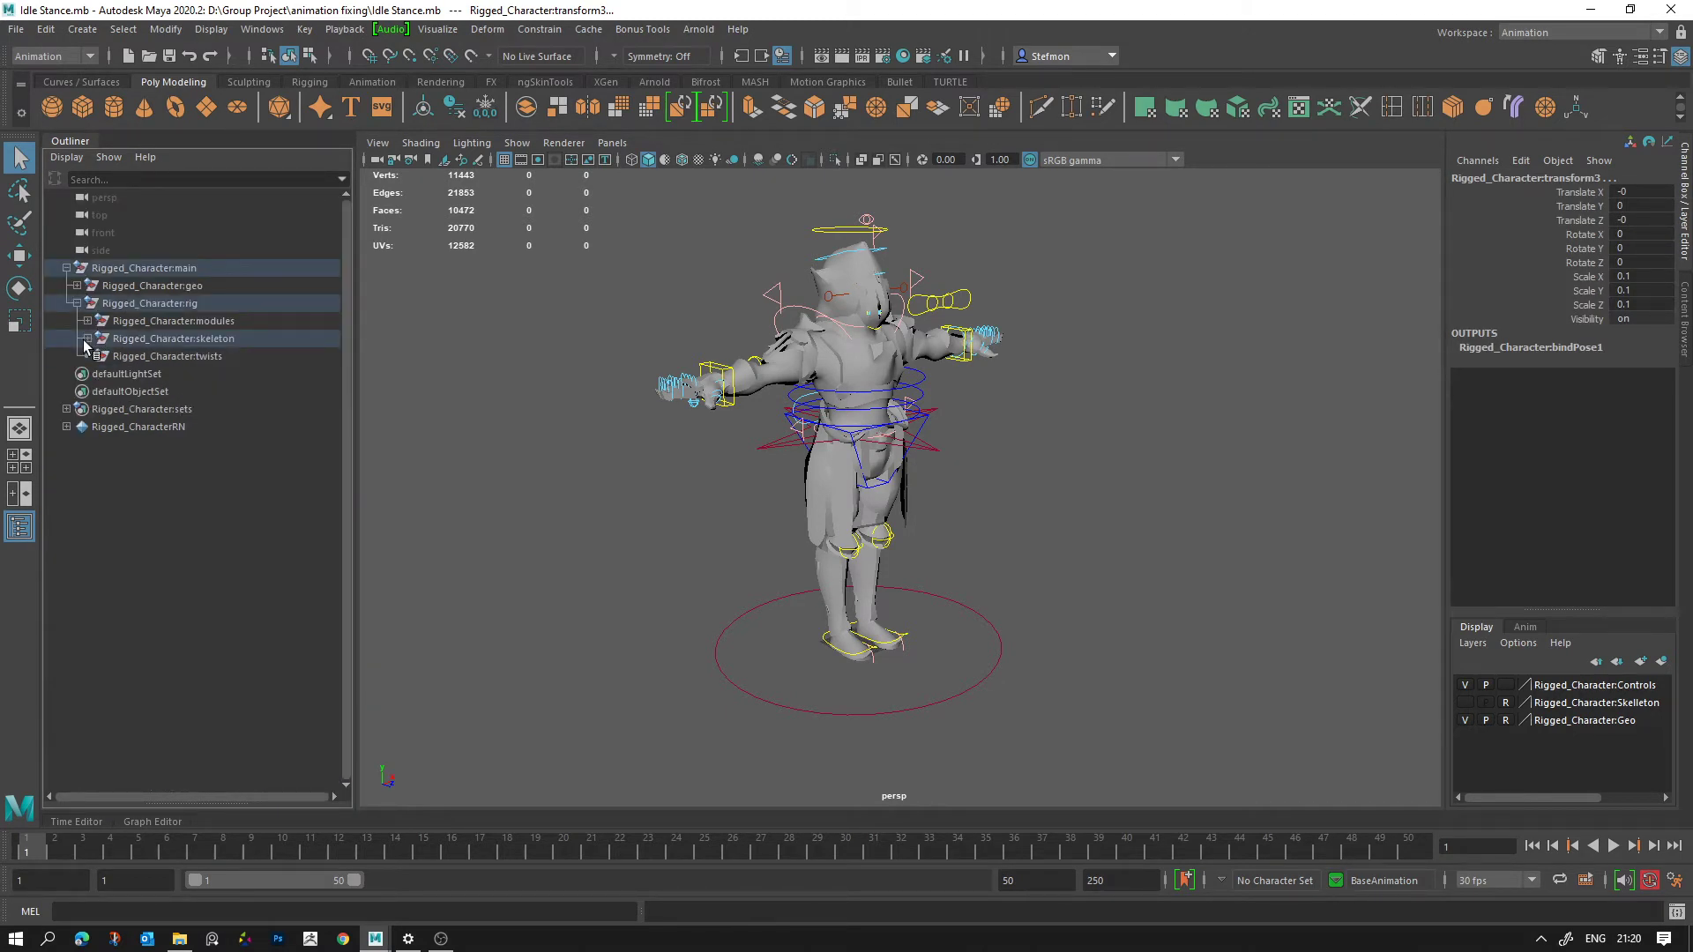
click(66, 267)
click(67, 267)
drag(94, 322, 72, 274)
click(66, 268)
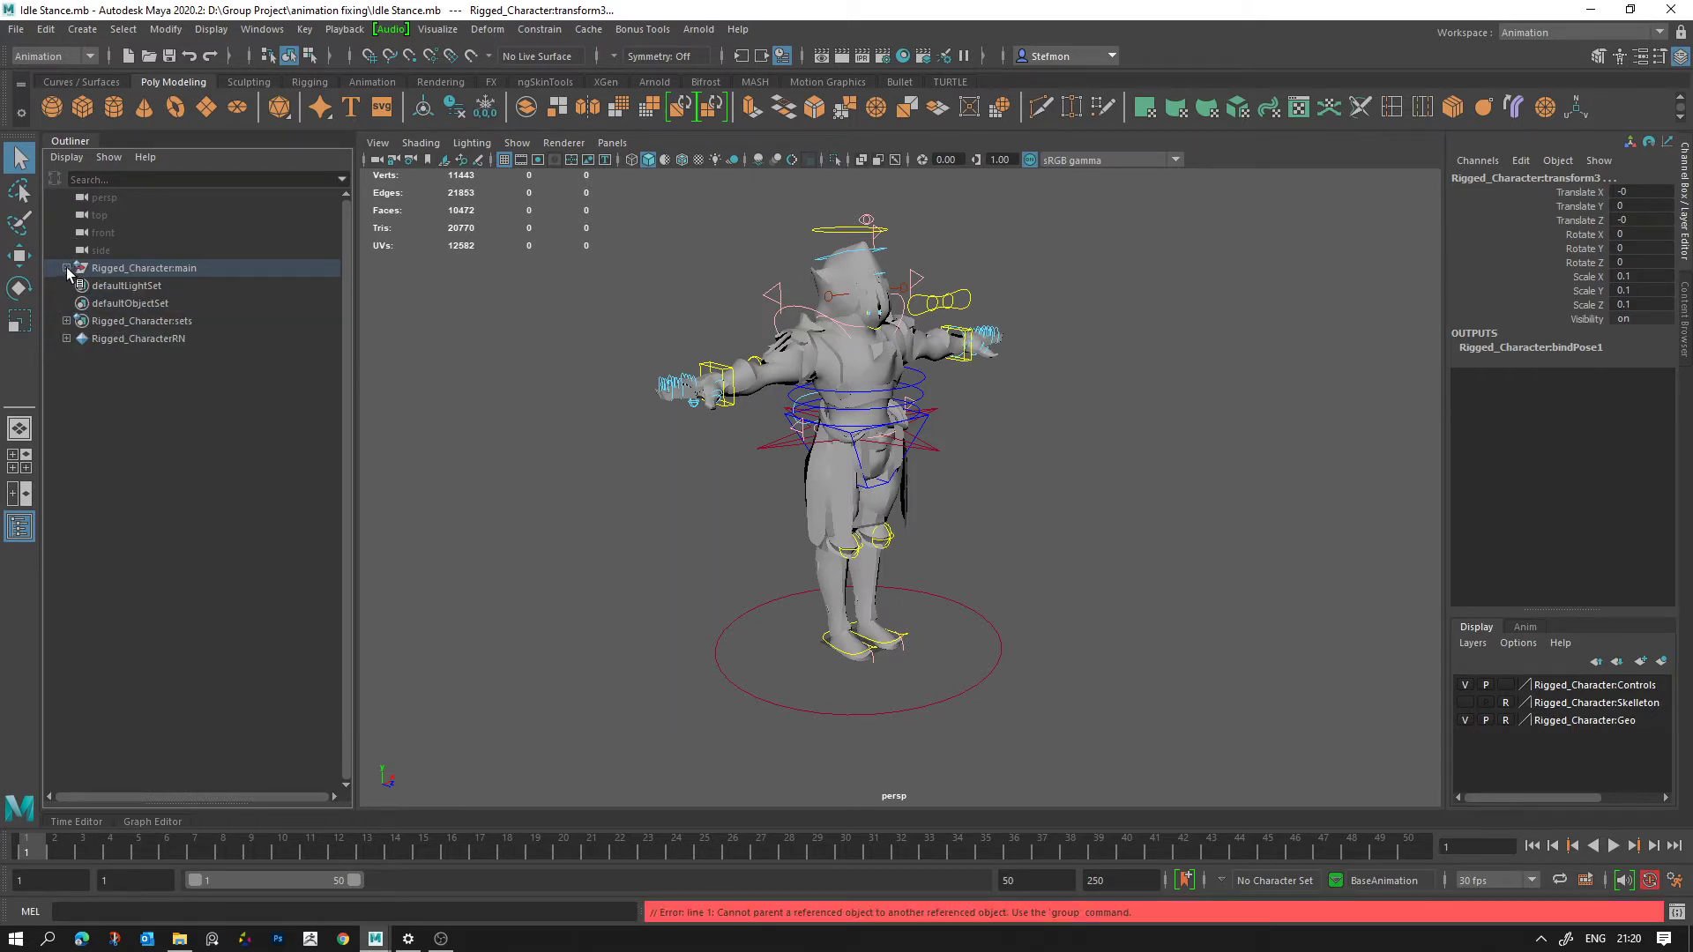
click(66, 267)
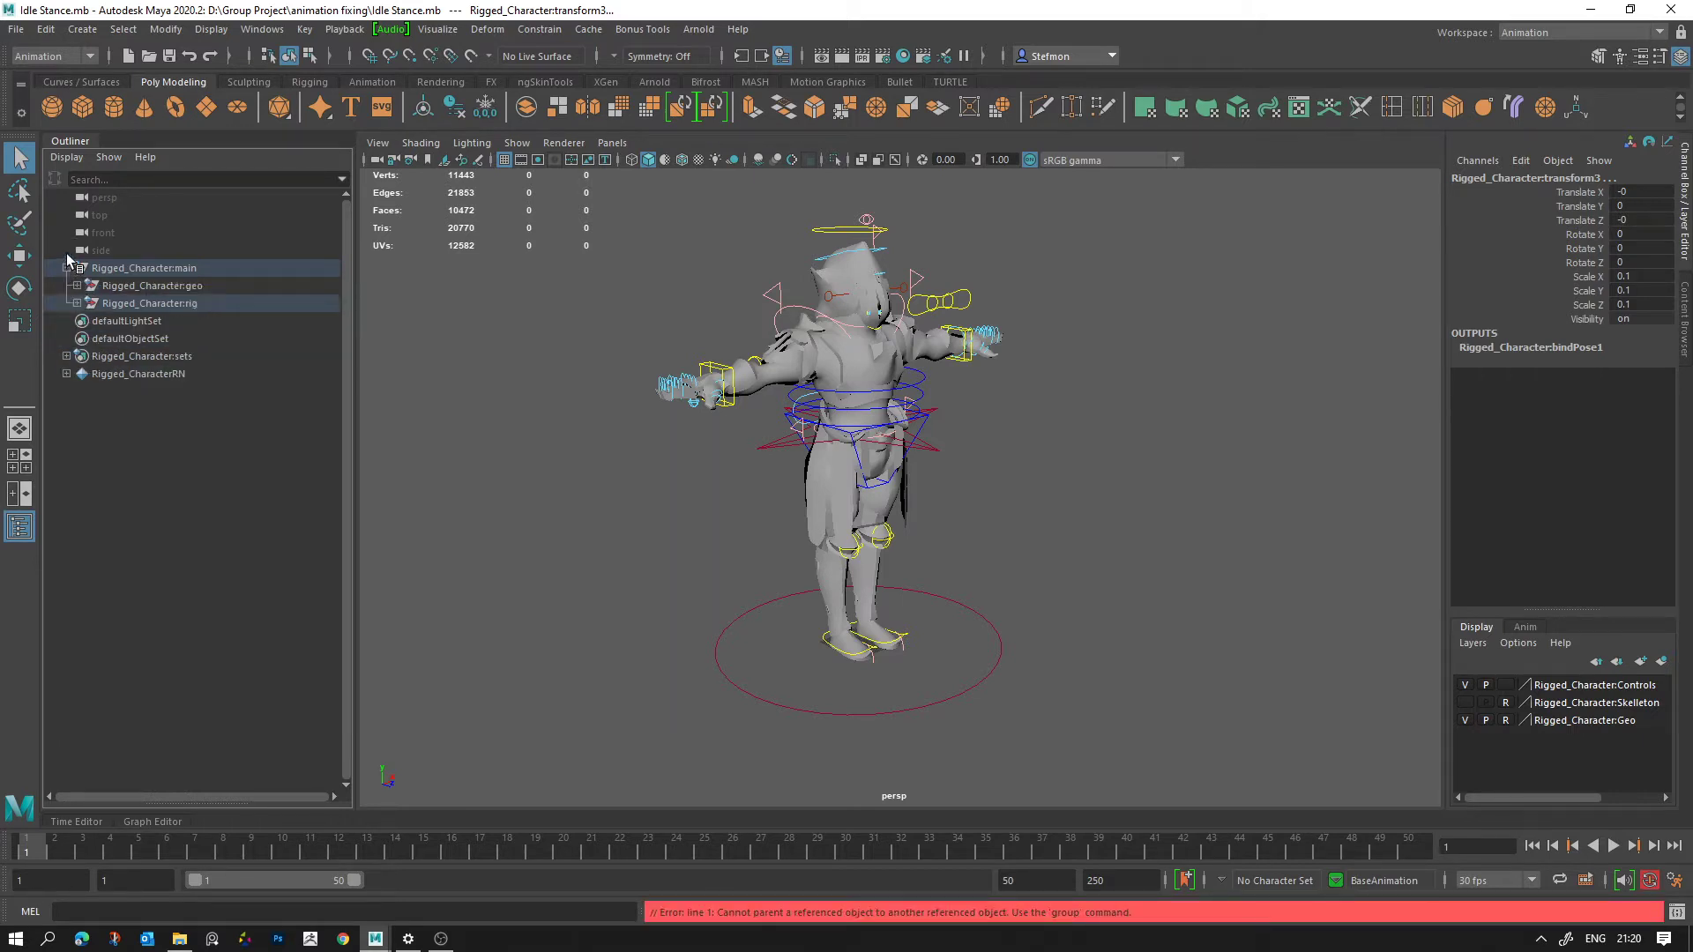
Expand rig, skeleton, root_root_joint and spine_root_joint to check the transforms' placement
click(78, 303)
drag(80, 306, 87, 344)
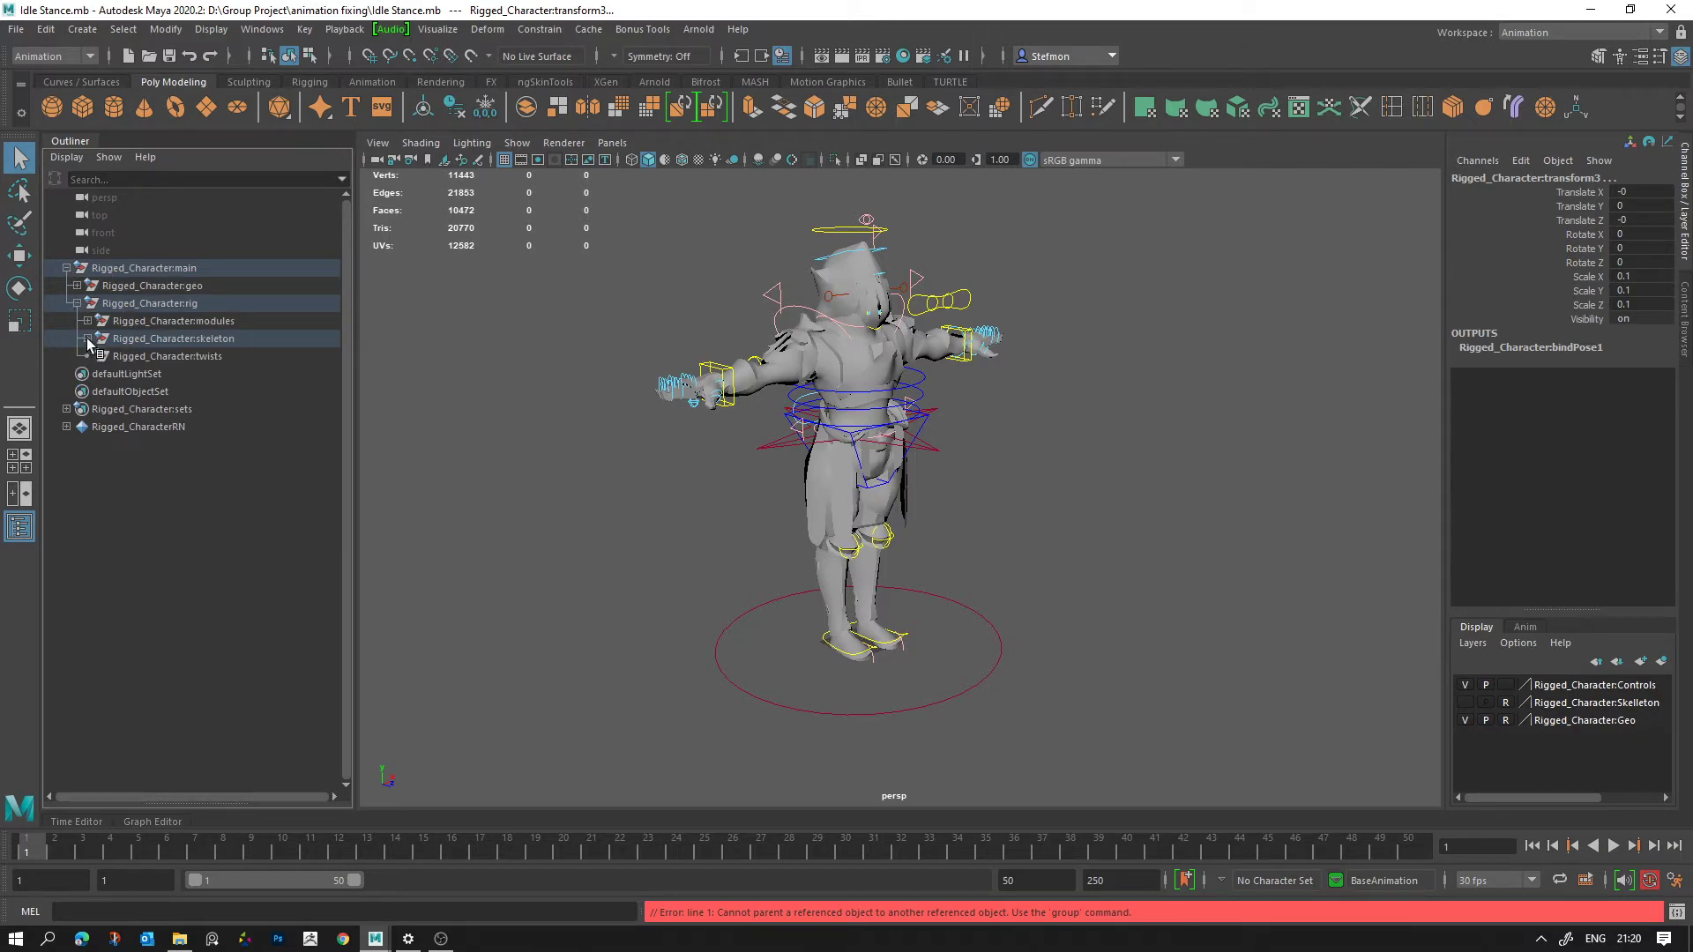
shift+click(87, 340)
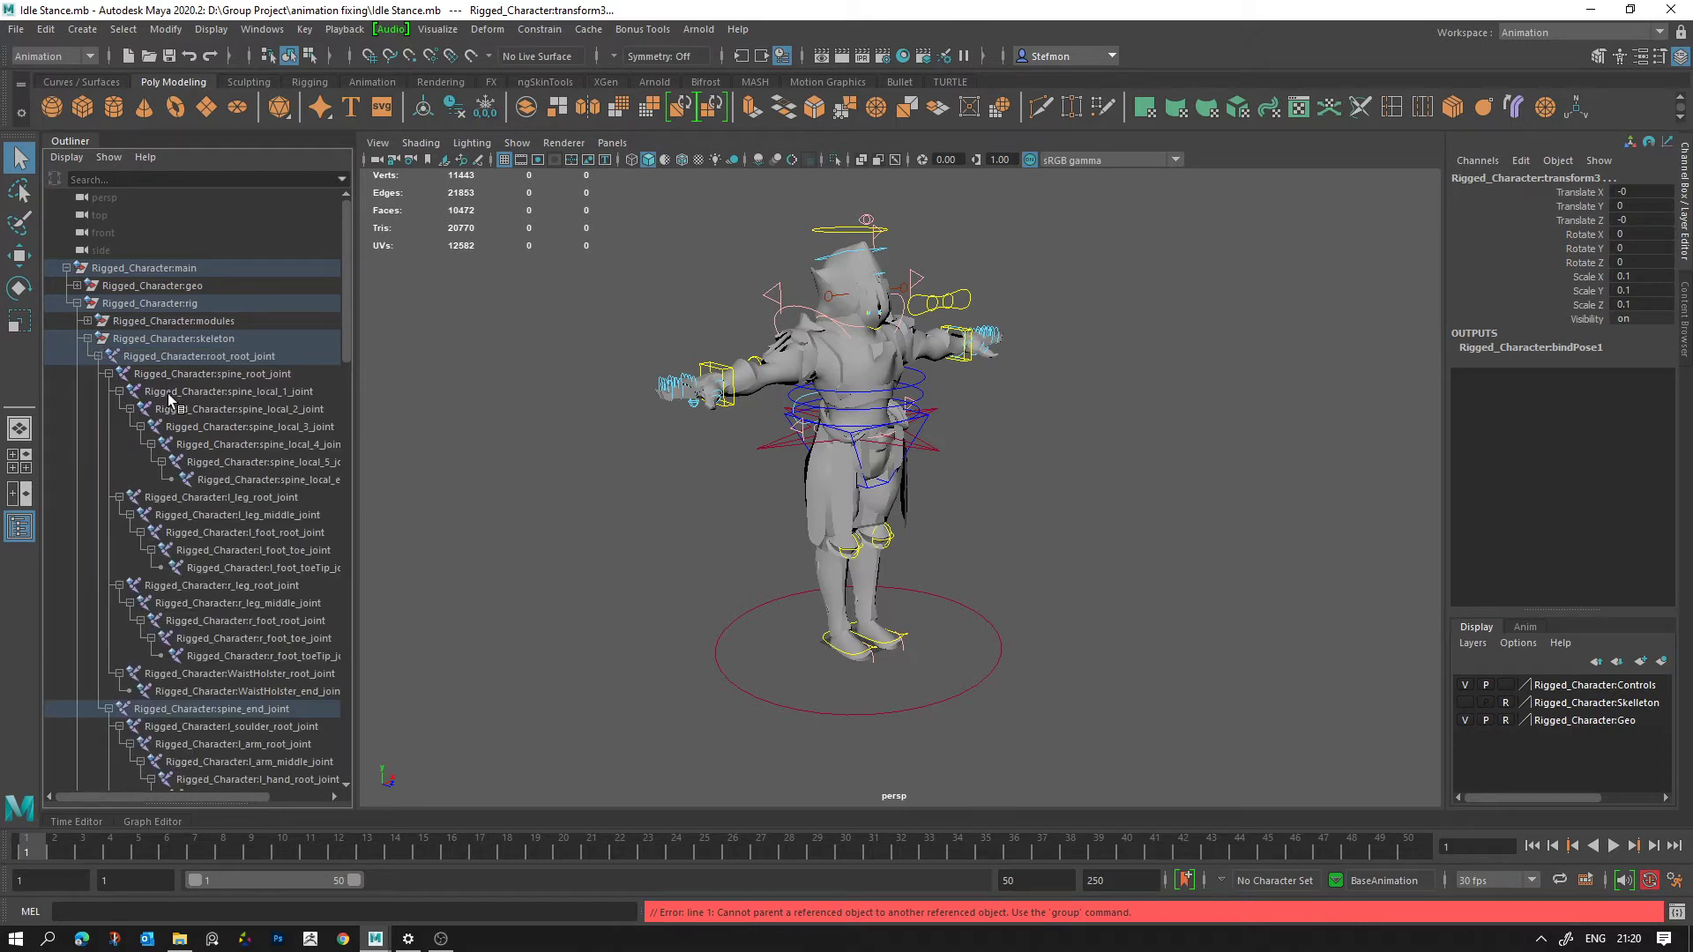
click(87, 339)
click(87, 339)
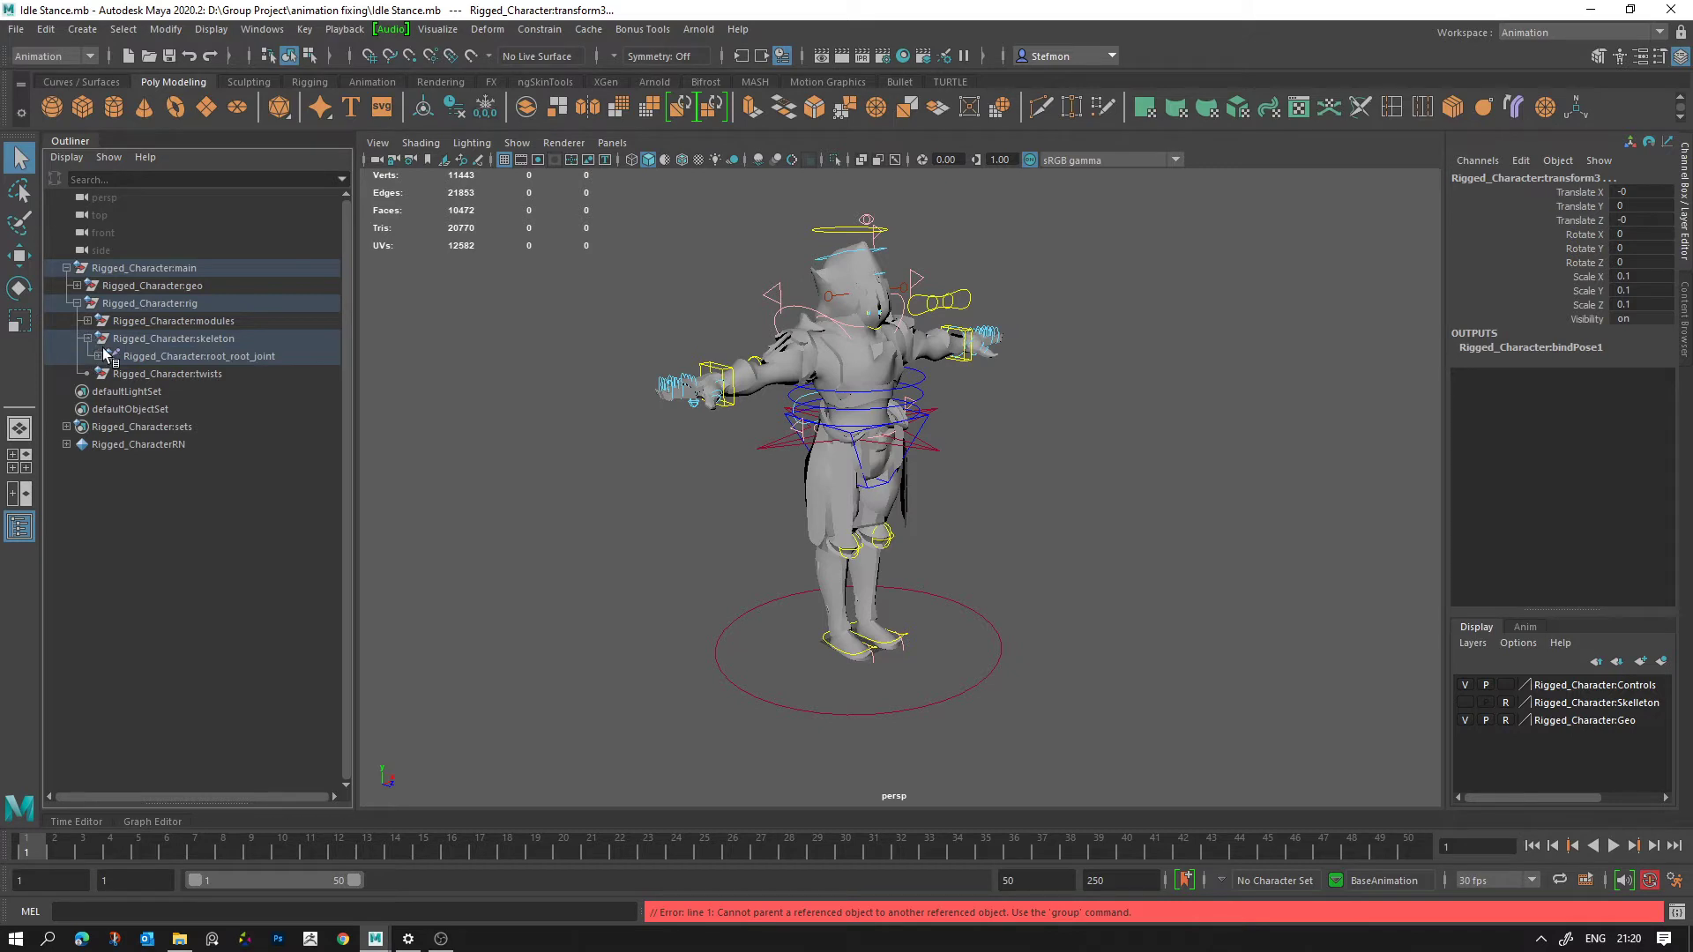
click(98, 356)
click(109, 374)
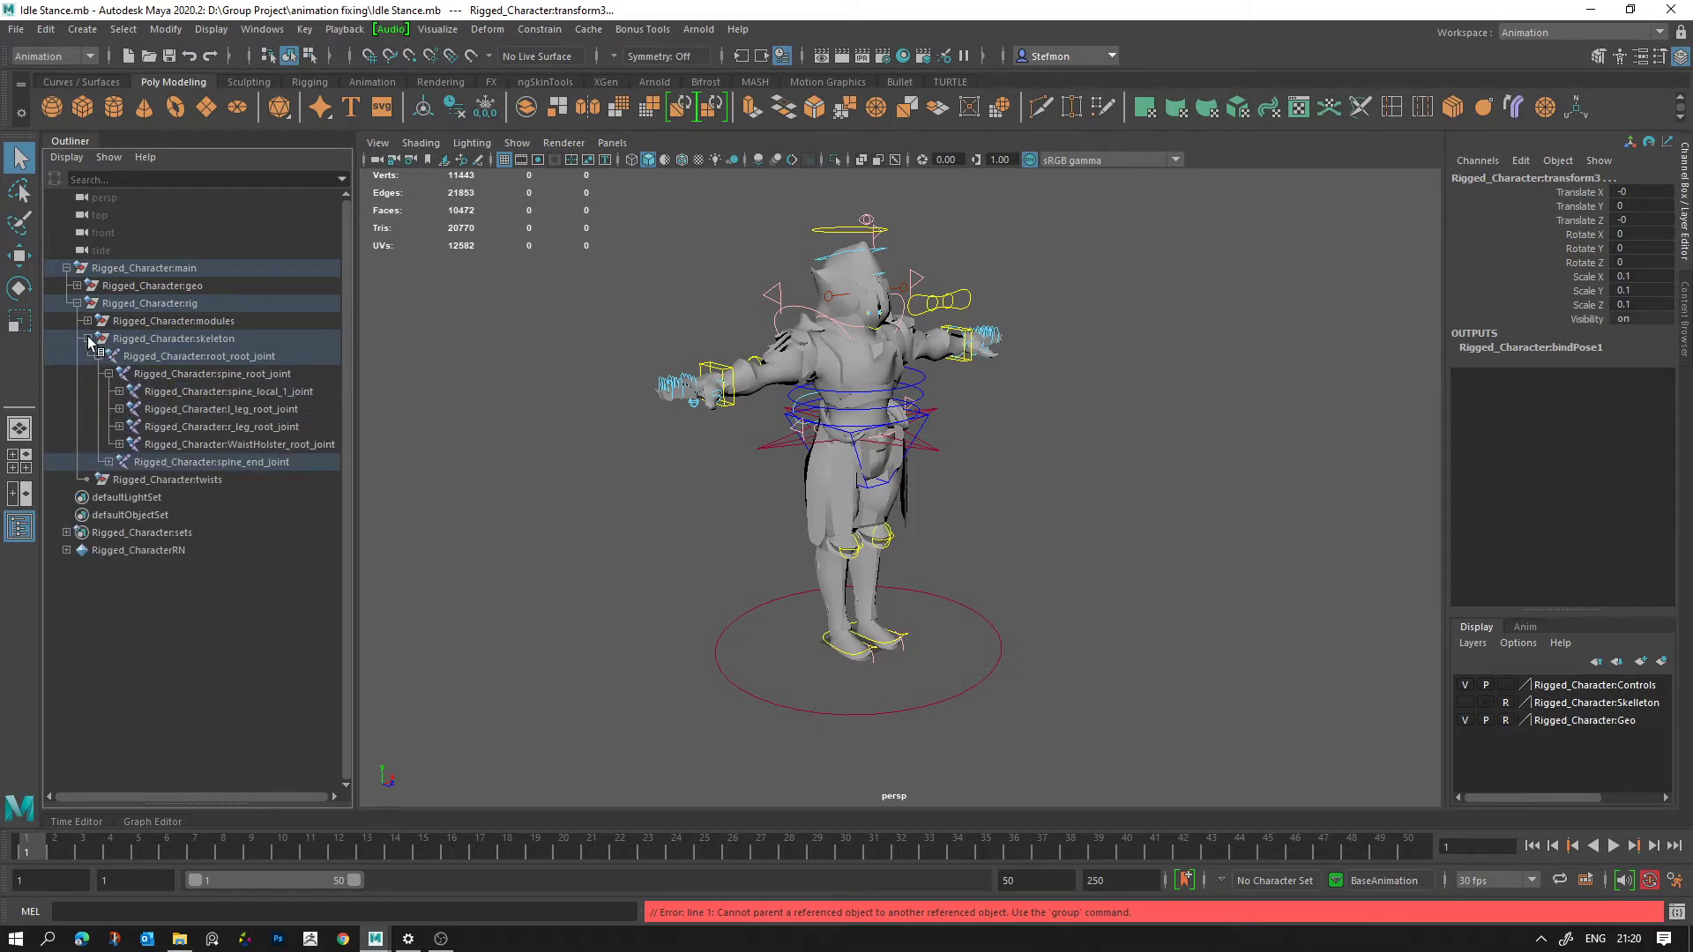
Collapse and re-expand the skeleton hierarchy until all its joints are shown
click(87, 338)
click(87, 338)
shift+click(87, 339)
click(87, 339)
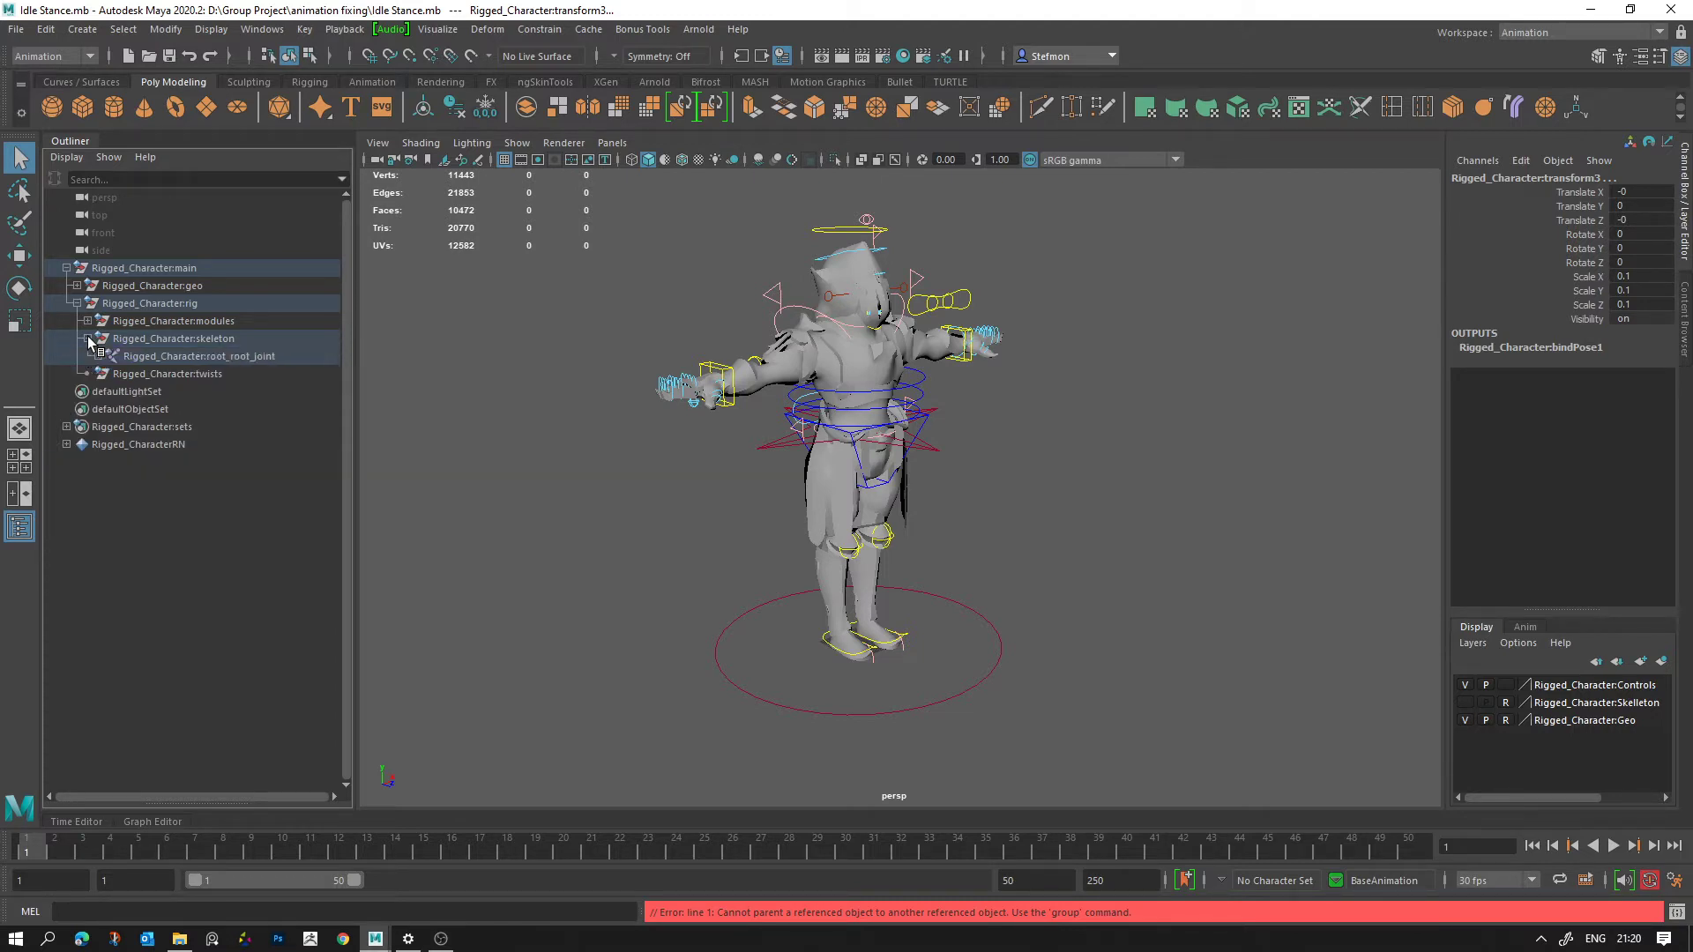
click(87, 339)
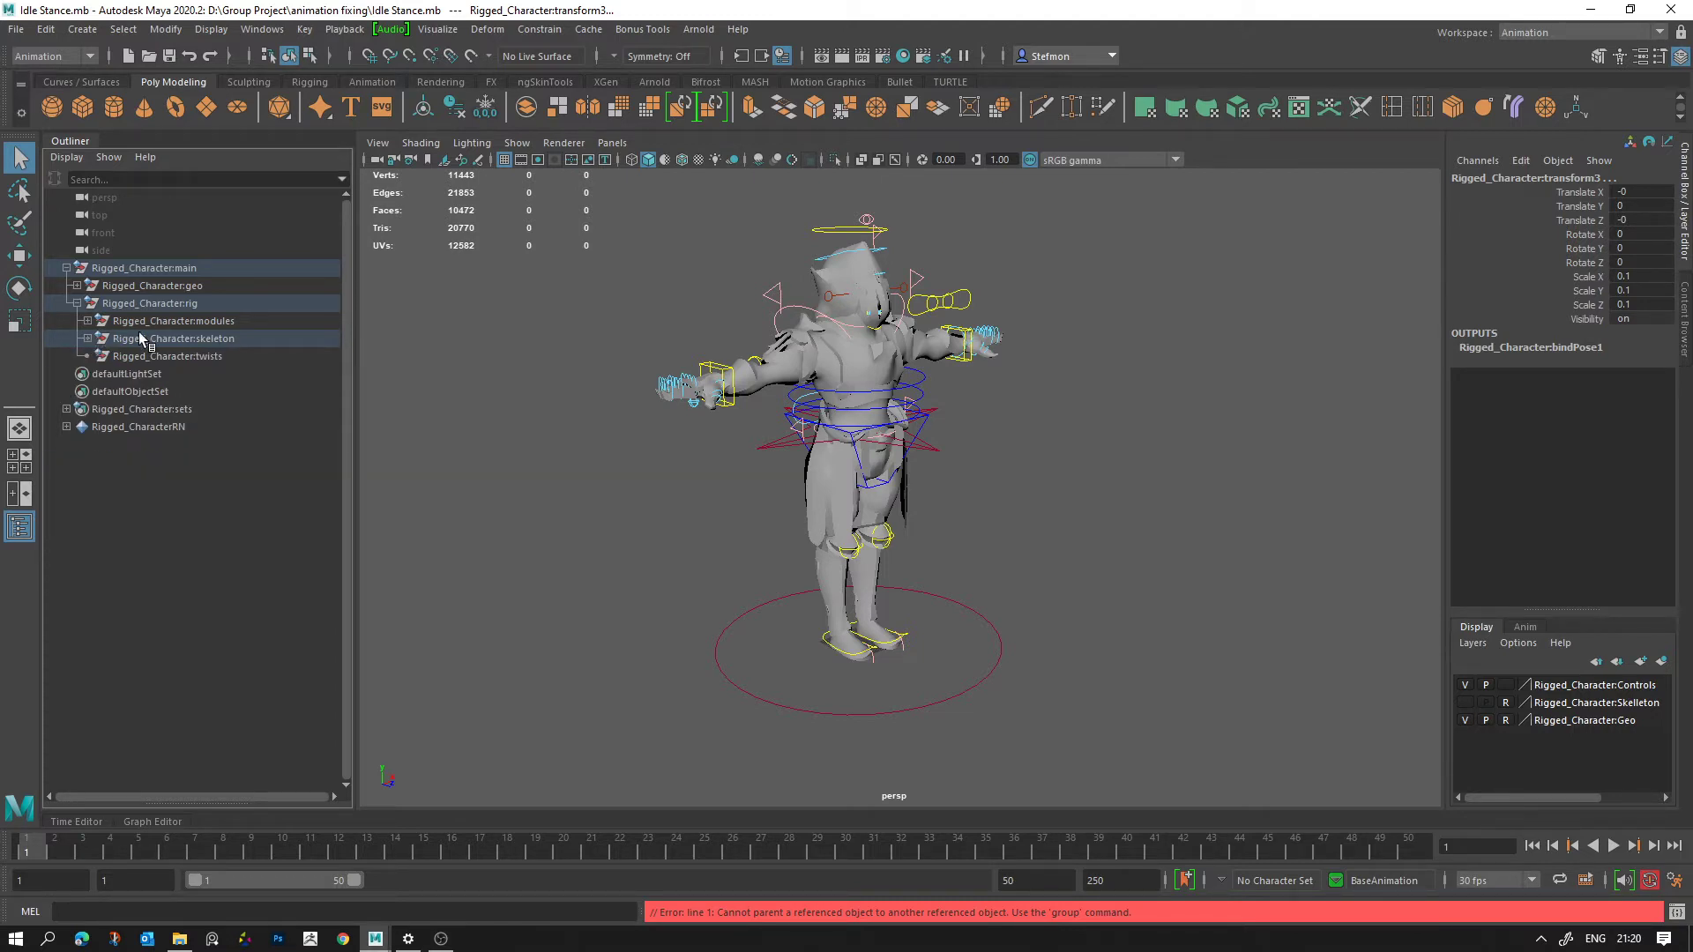
shift+click(87, 339)
scroll(172, 409, down, 5)
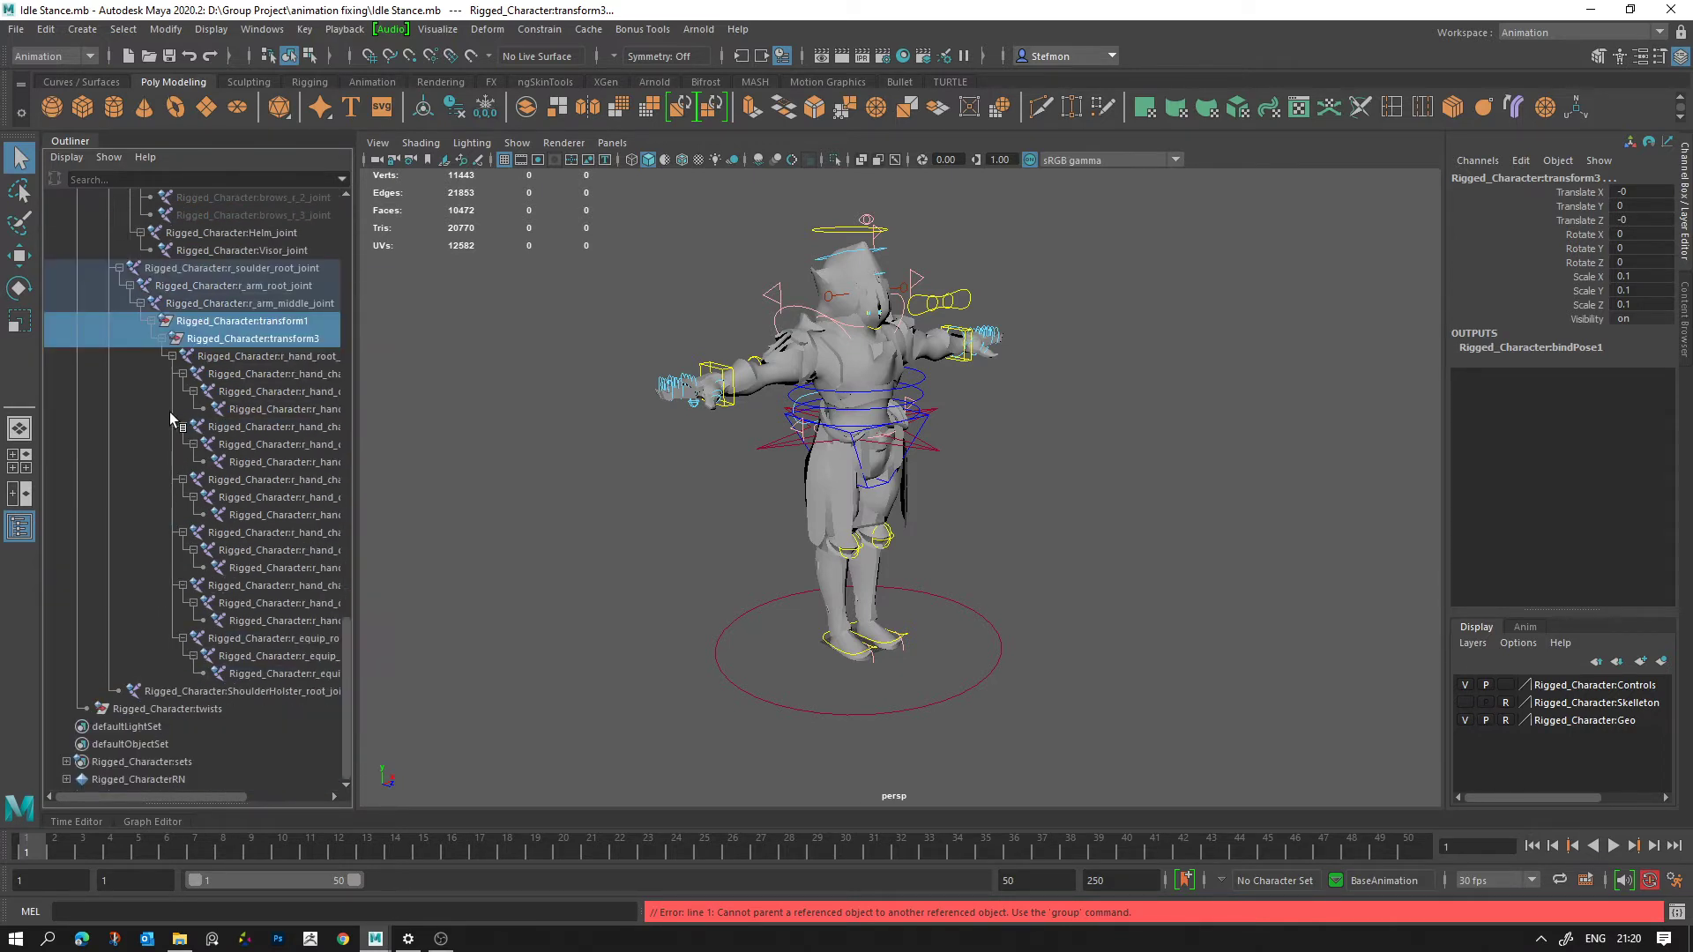
scroll(169, 411, up, 5)
scroll(169, 410, down, 5)
scroll(198, 344, up, 3)
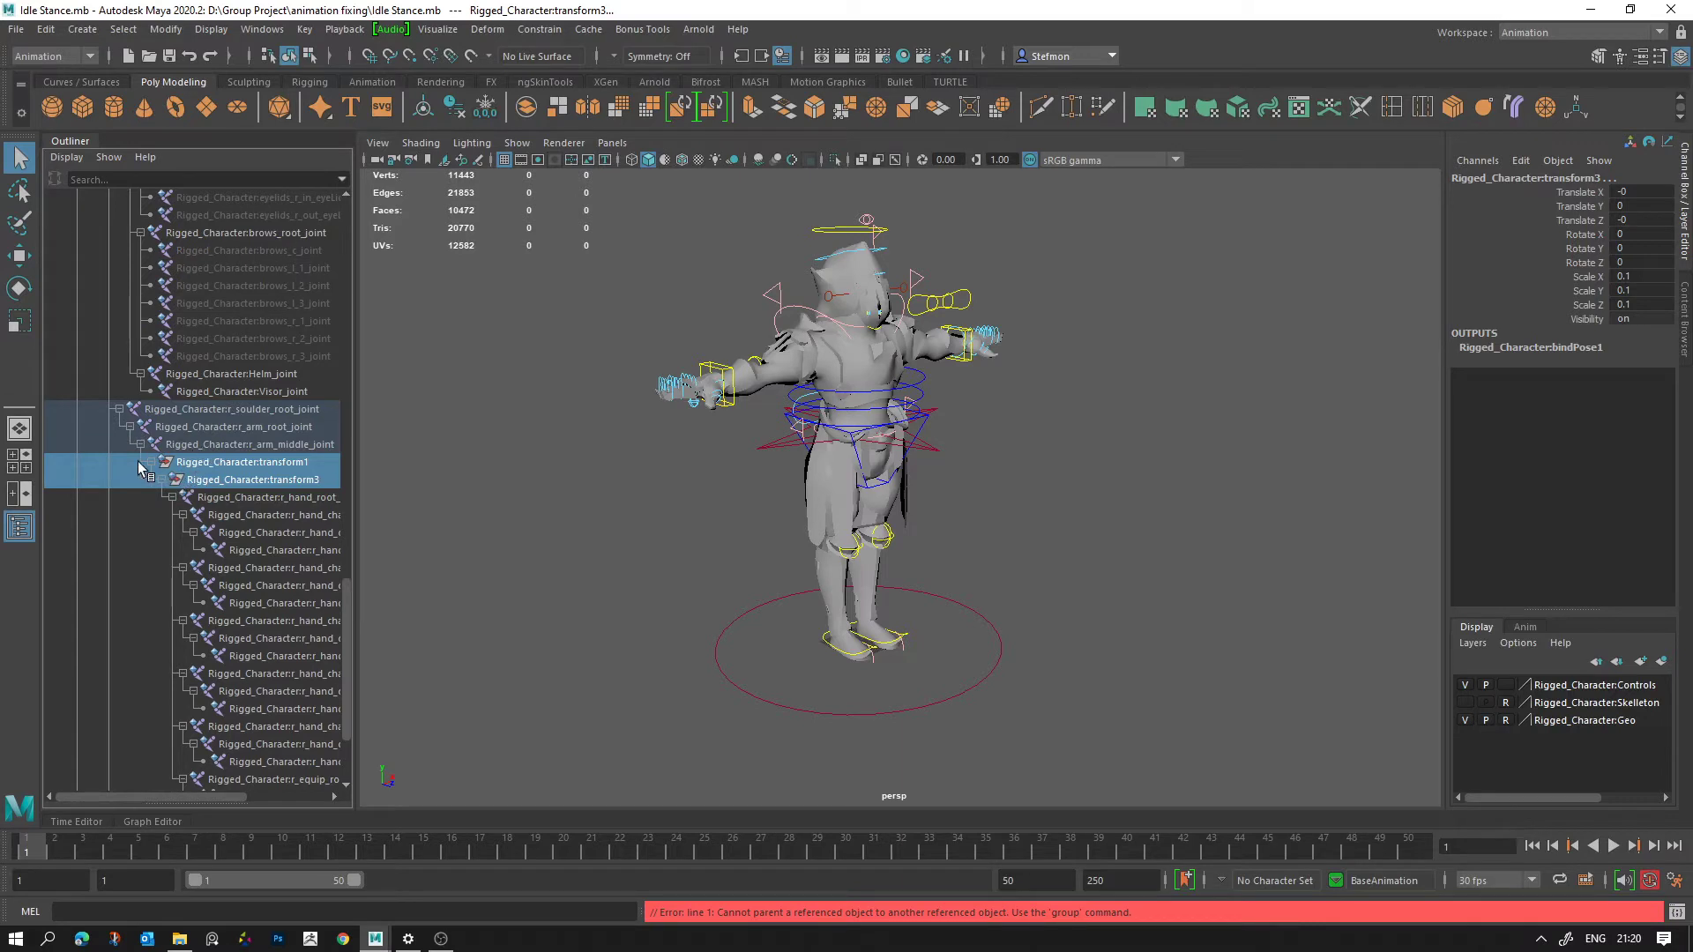
middle_drag(148, 467, 240, 487)
click(205, 463)
click(243, 479)
Raise the animation fixing folder and browse Player_Rig, lll and Player Animation Referance files
click(179, 938)
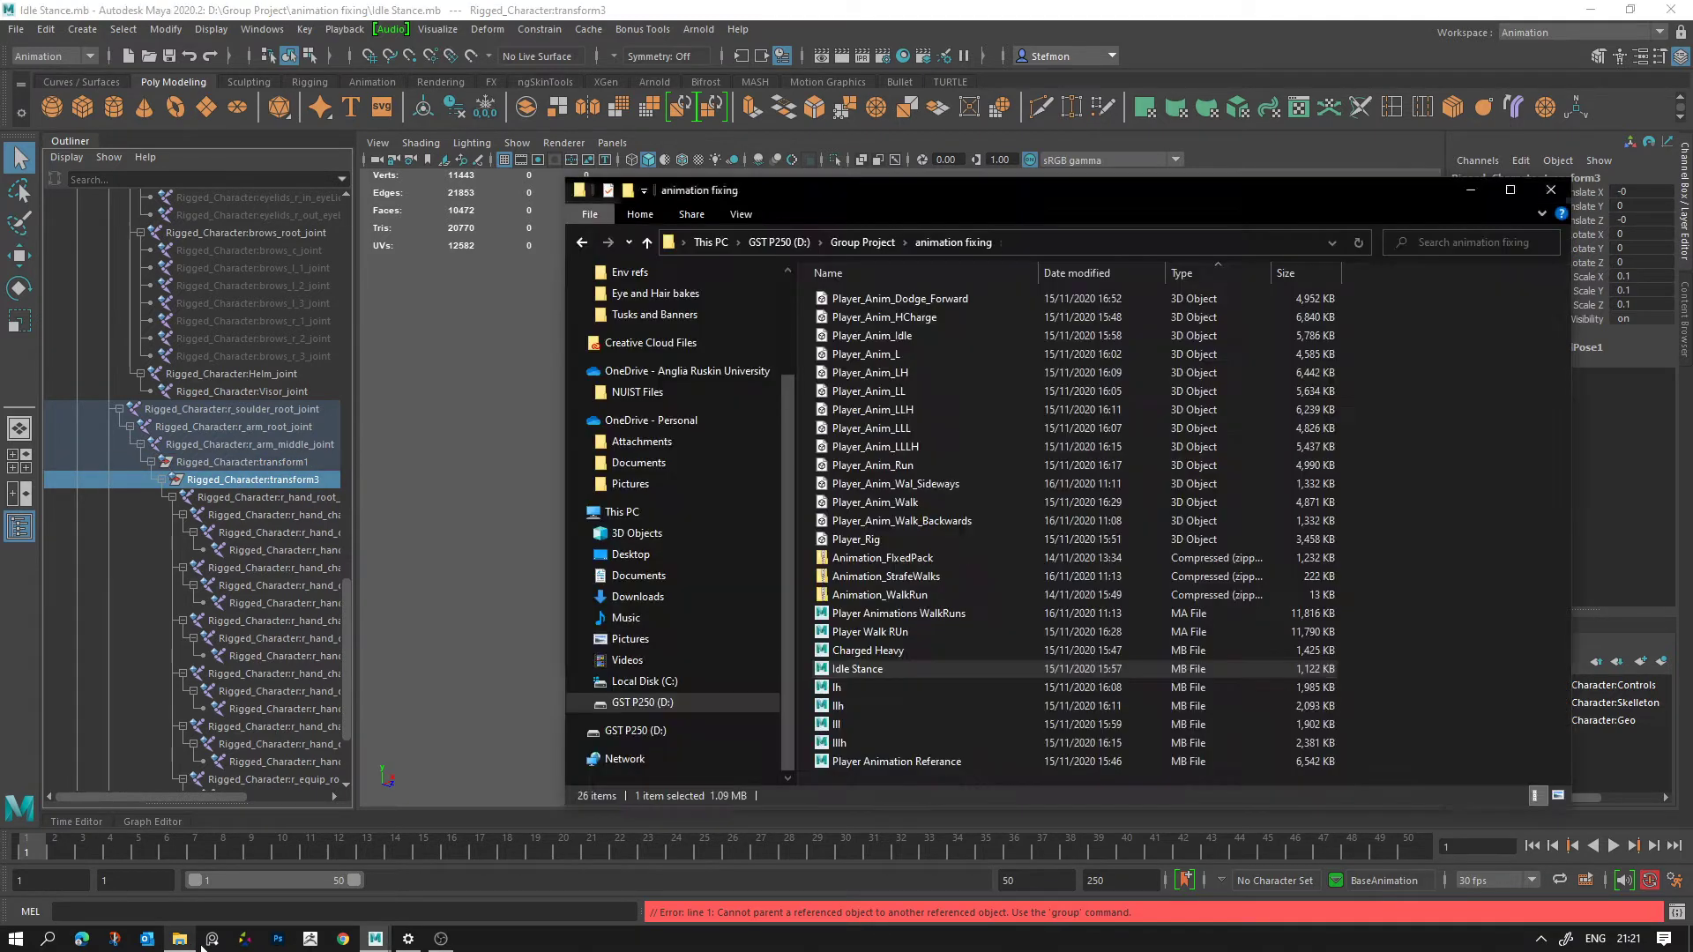
drag(988, 210, 983, 106)
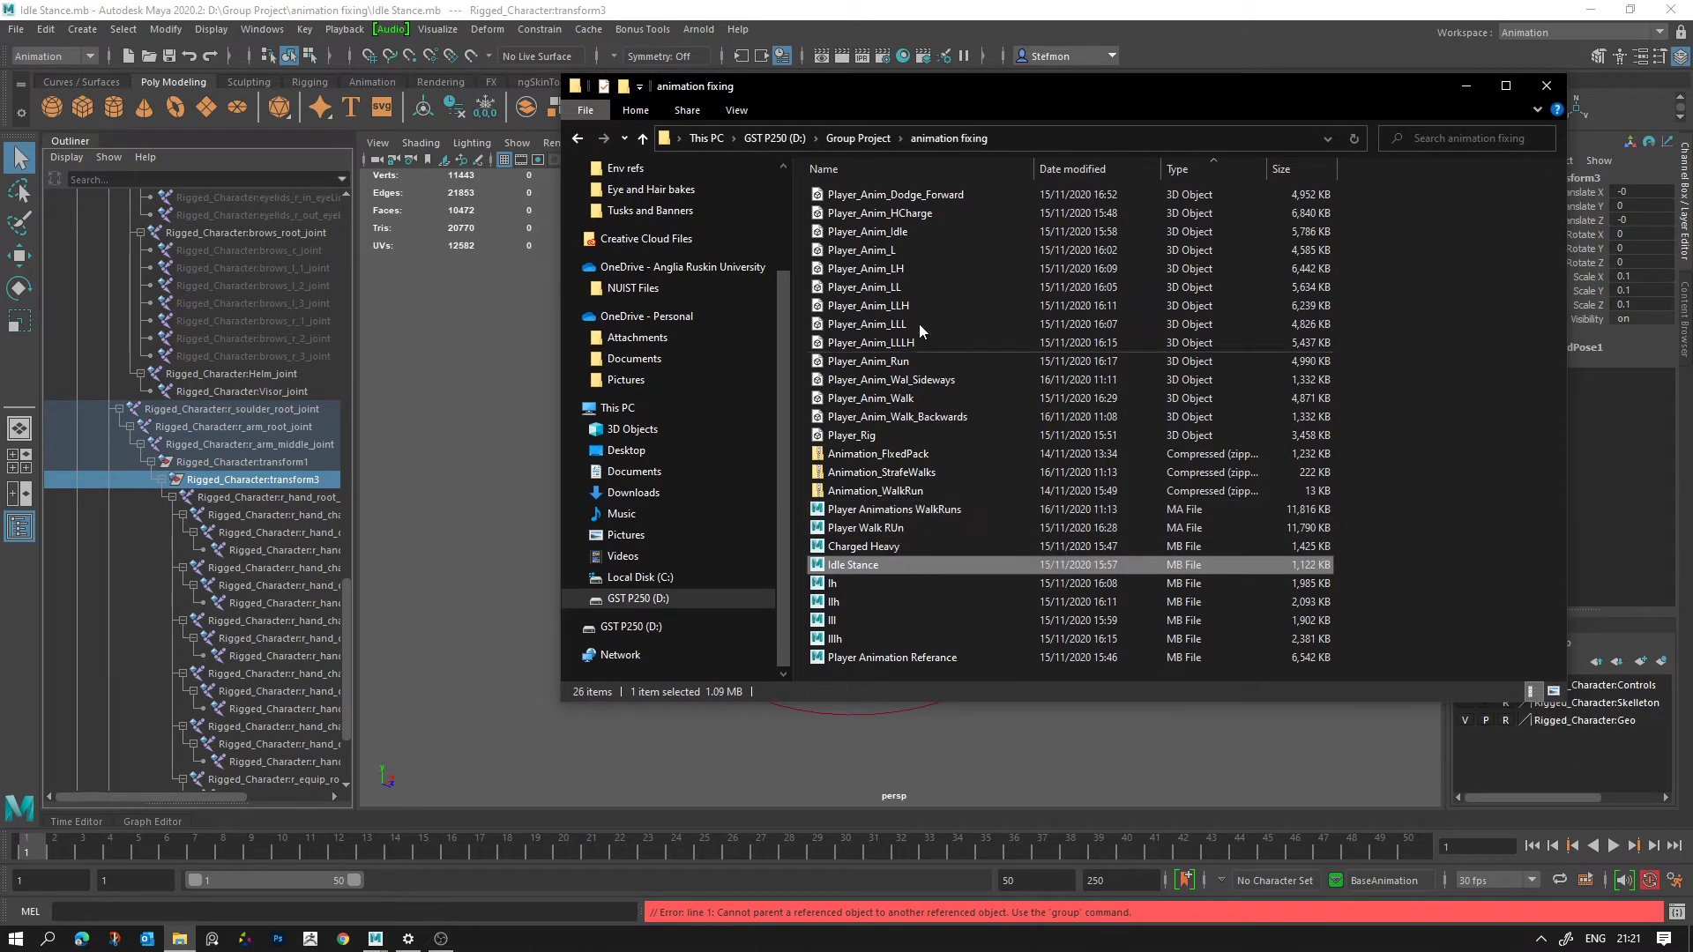
mouse_move(921, 196)
mouse_down()
mouse_move(906, 283)
mouse_move(914, 151)
mouse_move(912, 202)
mouse_up()
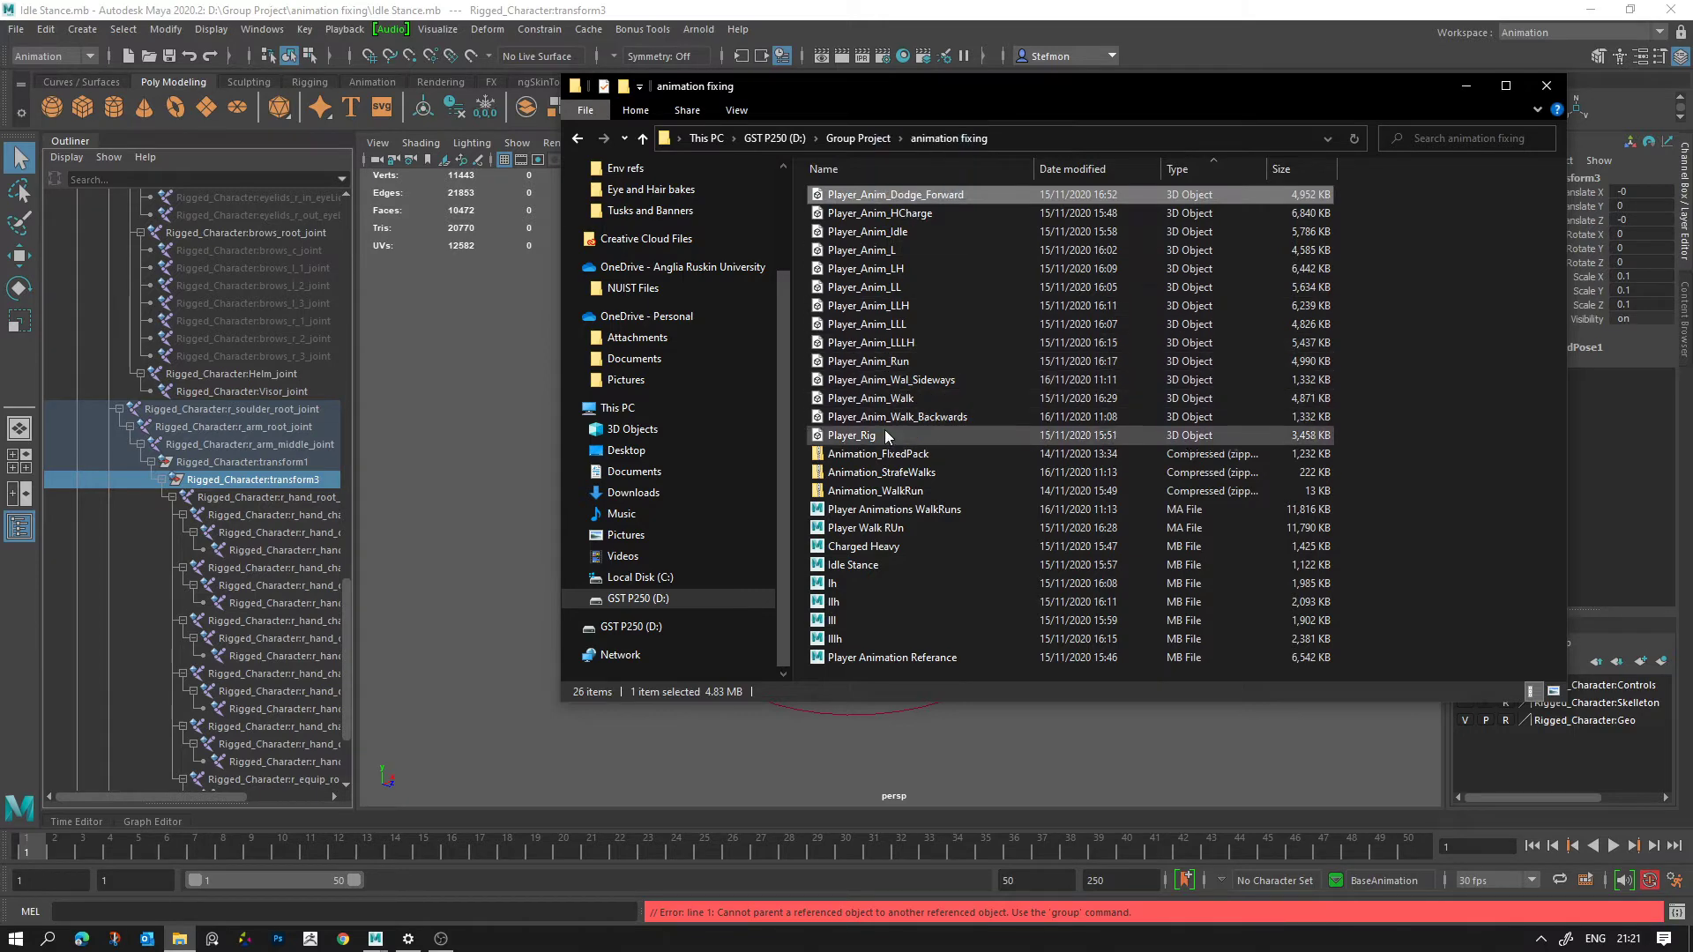
click(868, 439)
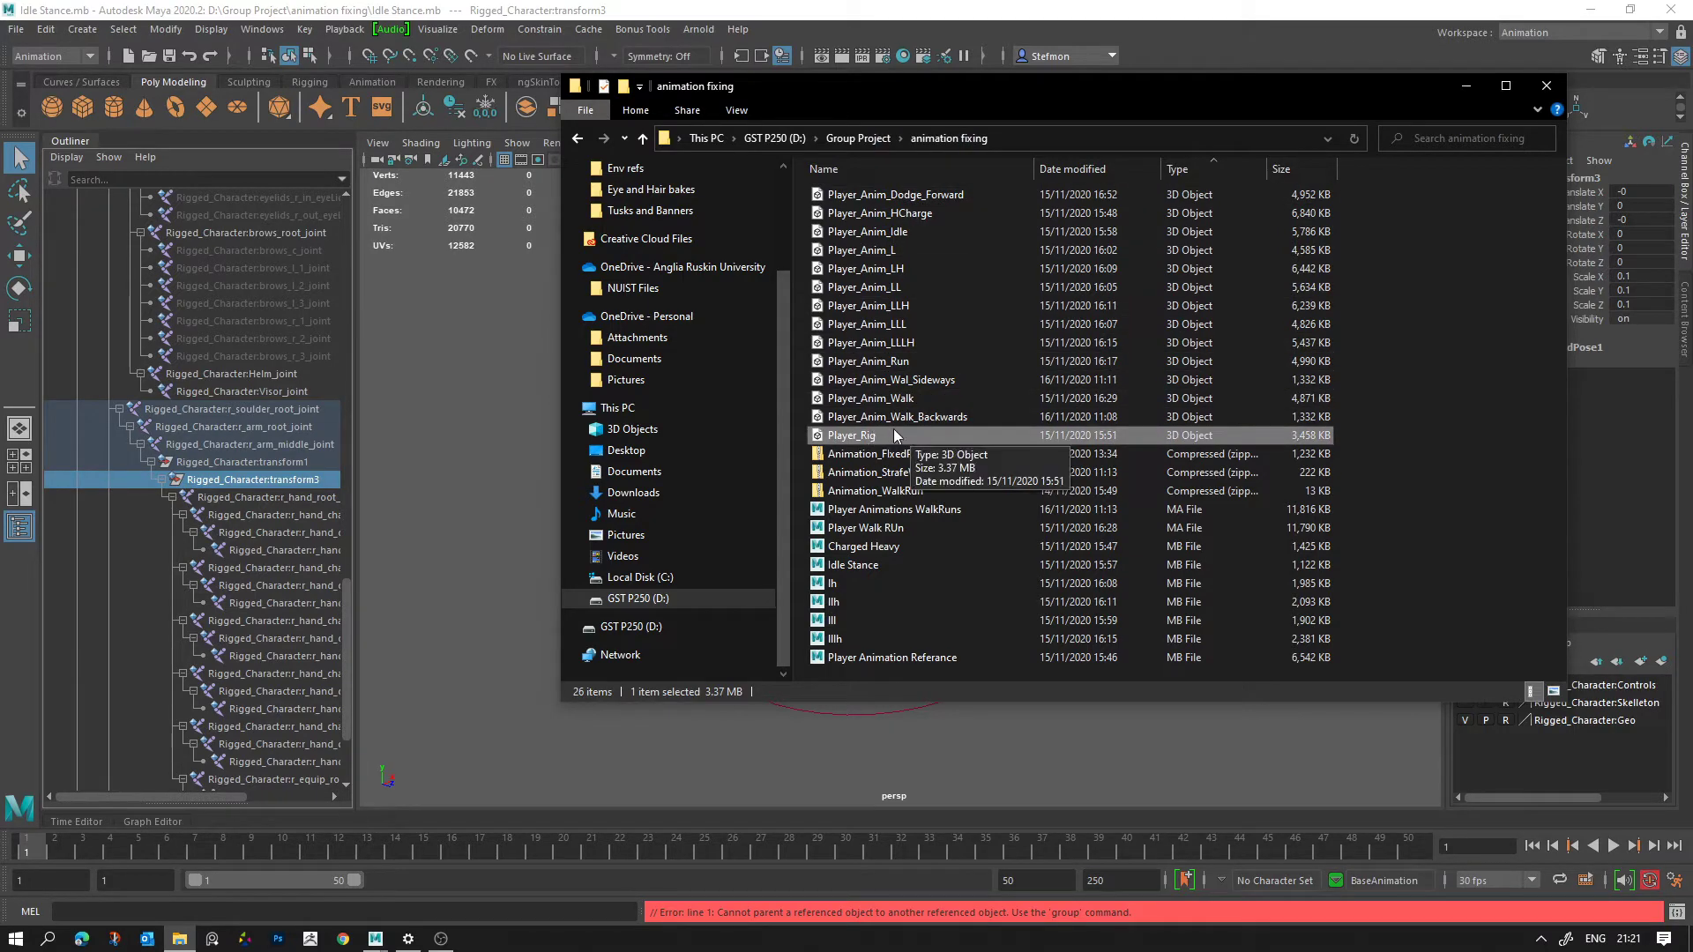
click(890, 620)
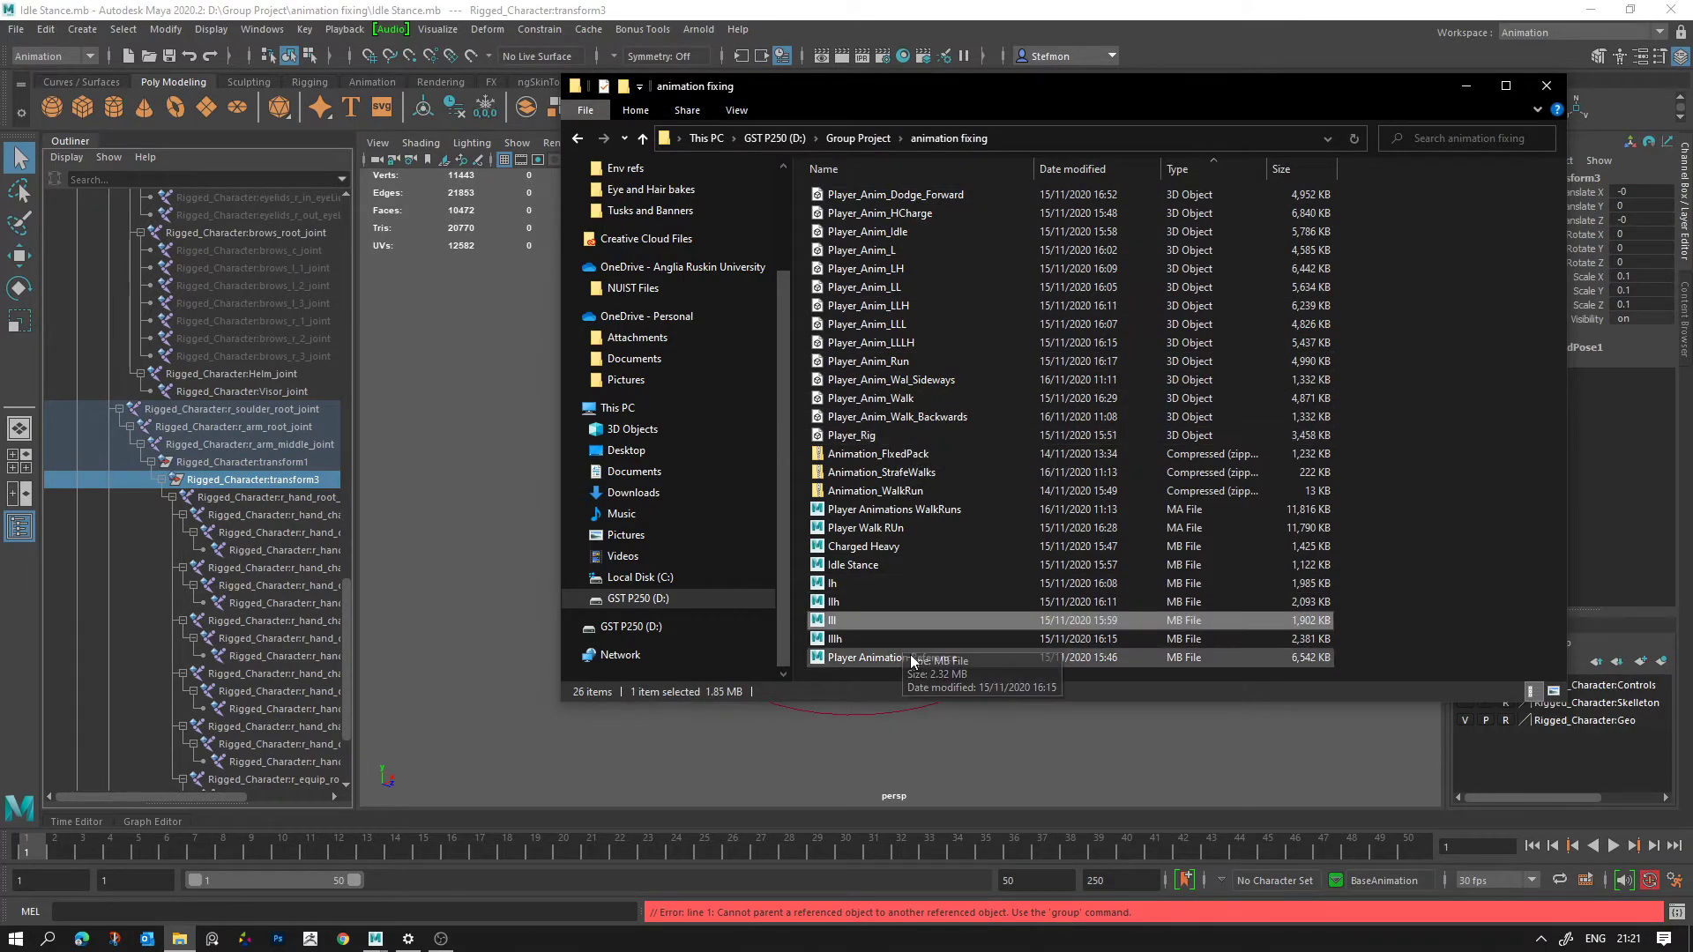
click(910, 656)
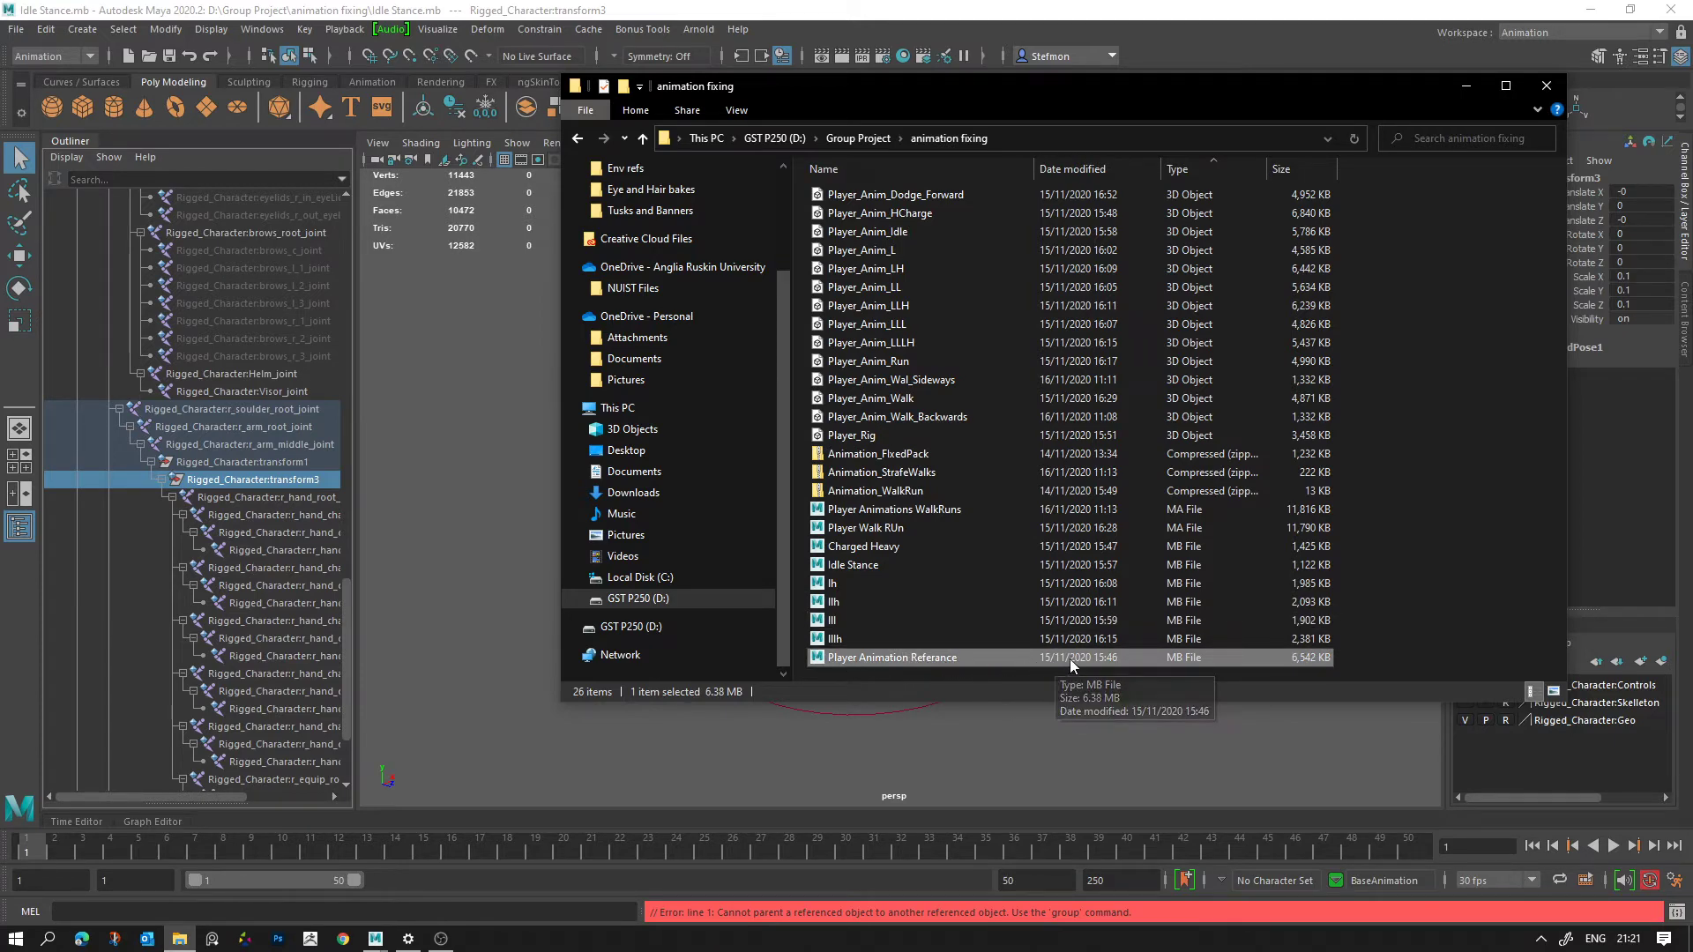
Back in Maya, select r_arm_middle_joint up to lips_r_cornerLip_joint and unhide everything with Shift+H
click(1466, 87)
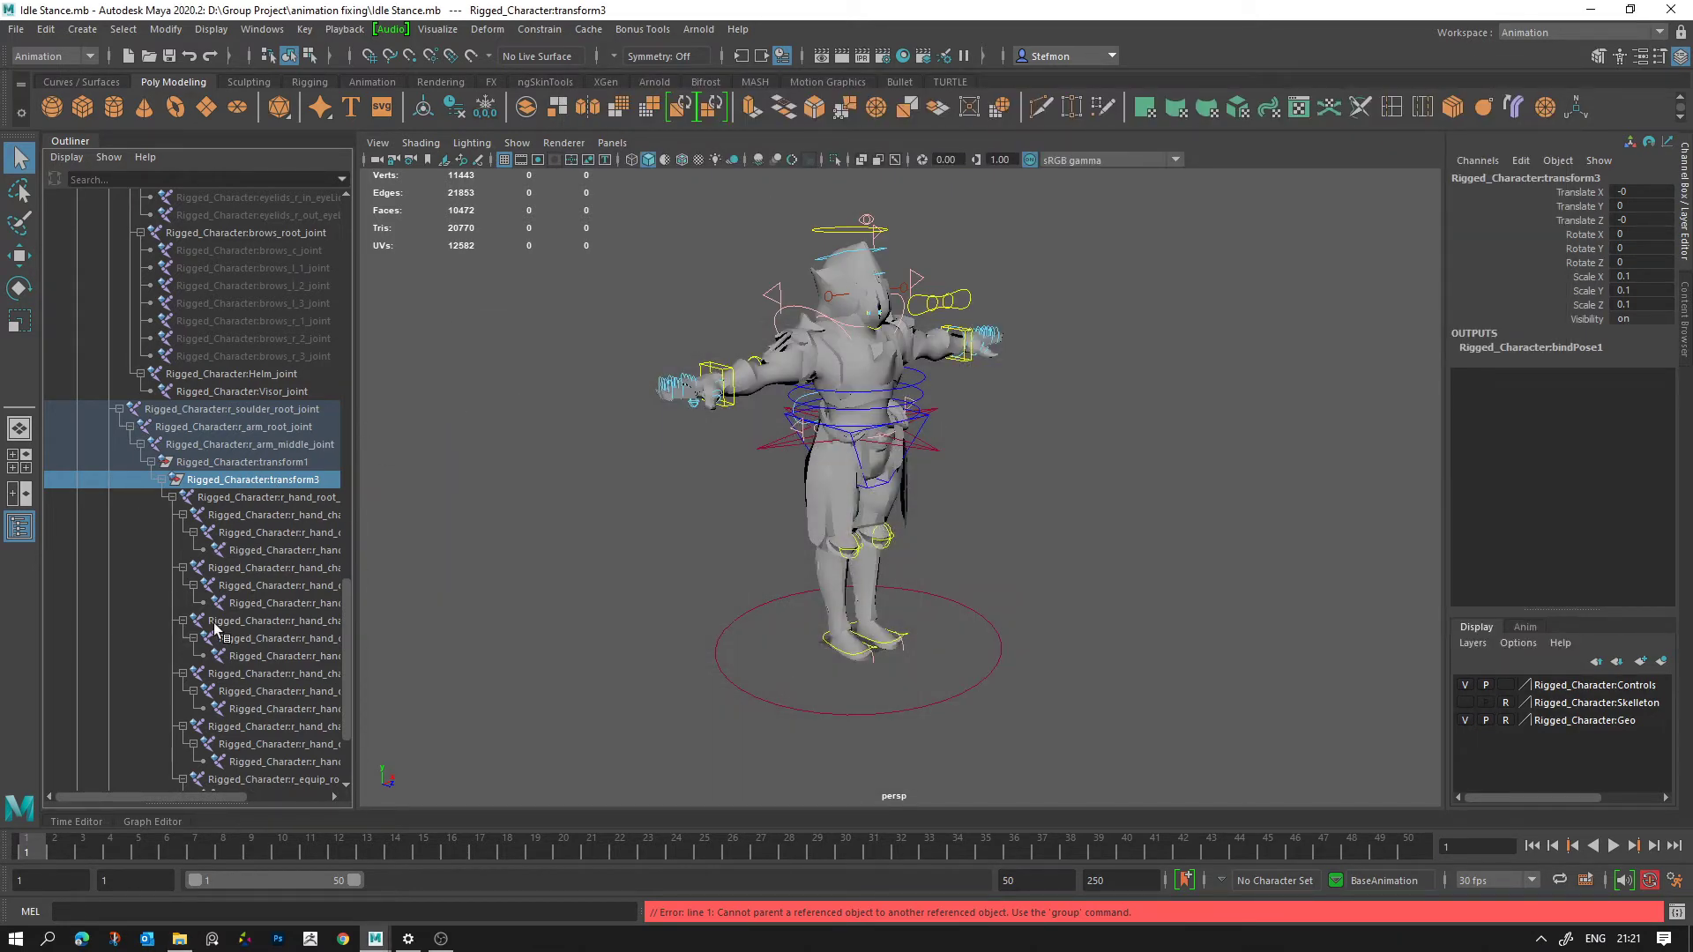
scroll(217, 628, down, 3)
scroll(214, 623, up, 8)
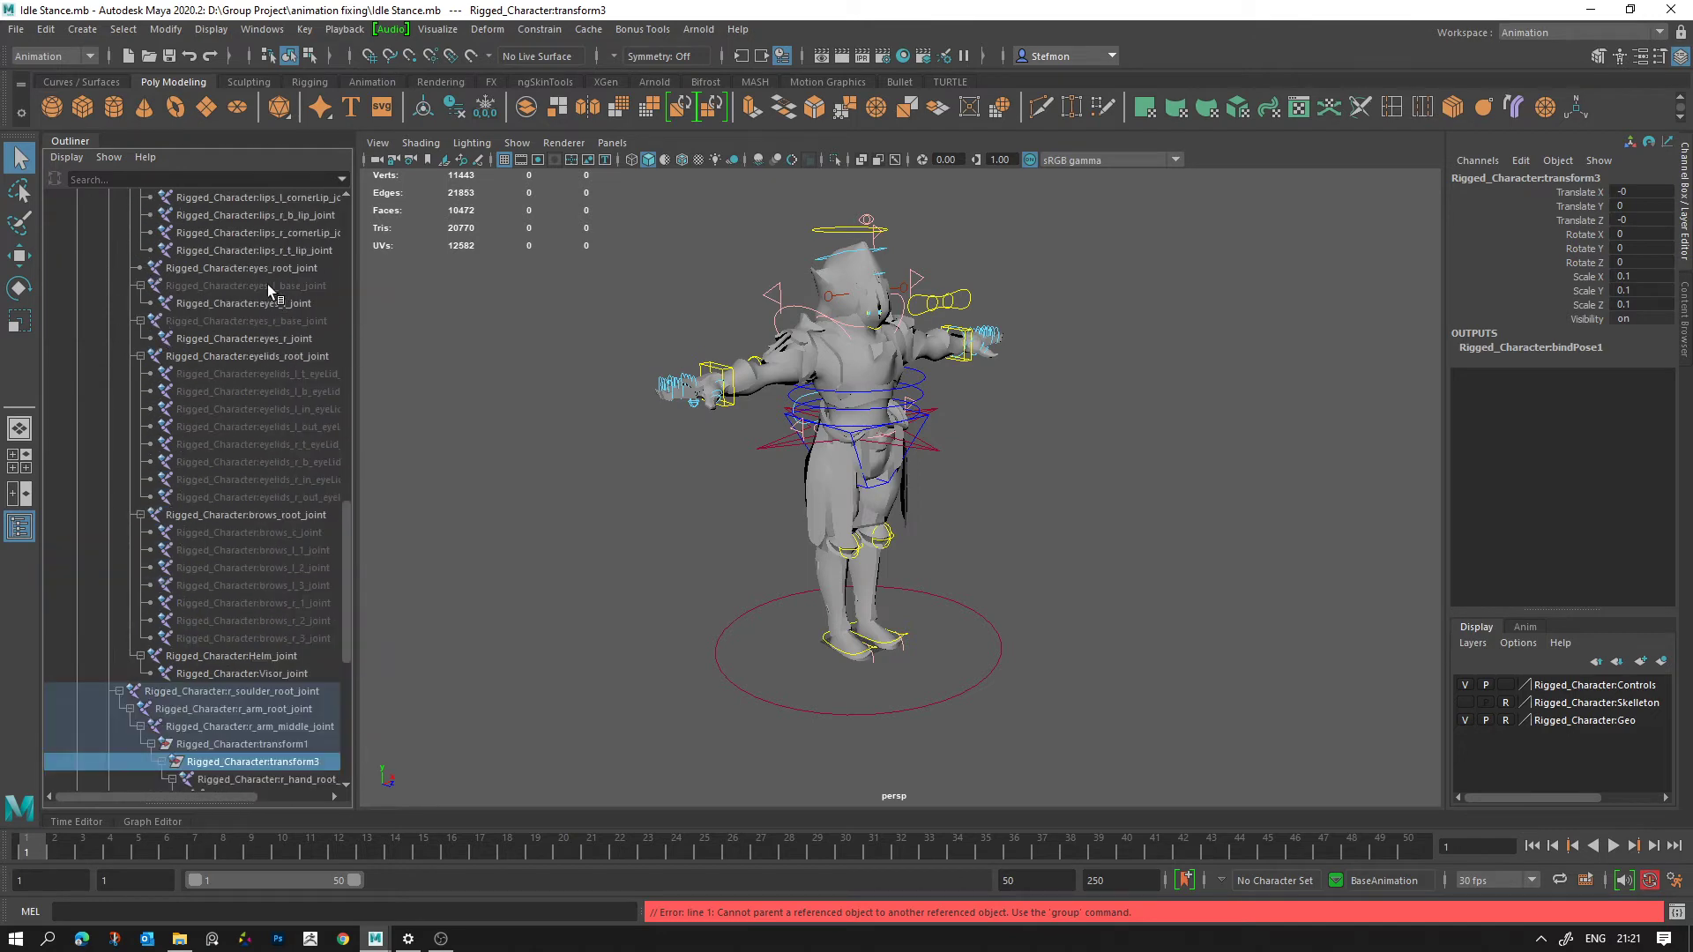
click(250, 726)
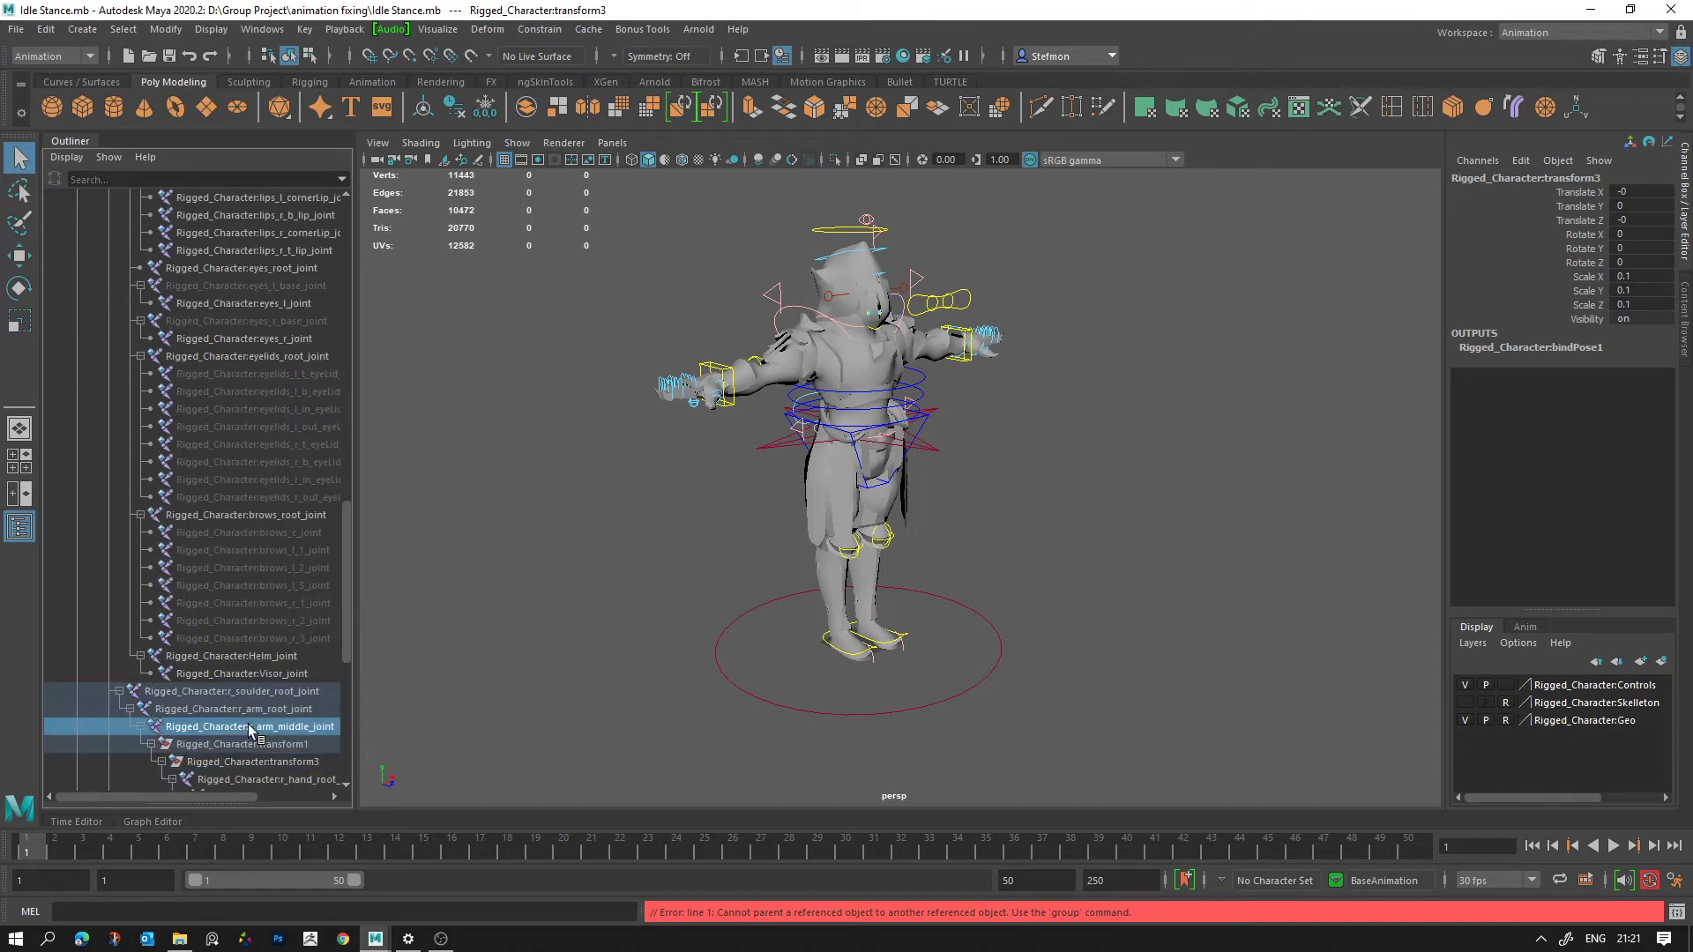
shift+click(275, 232)
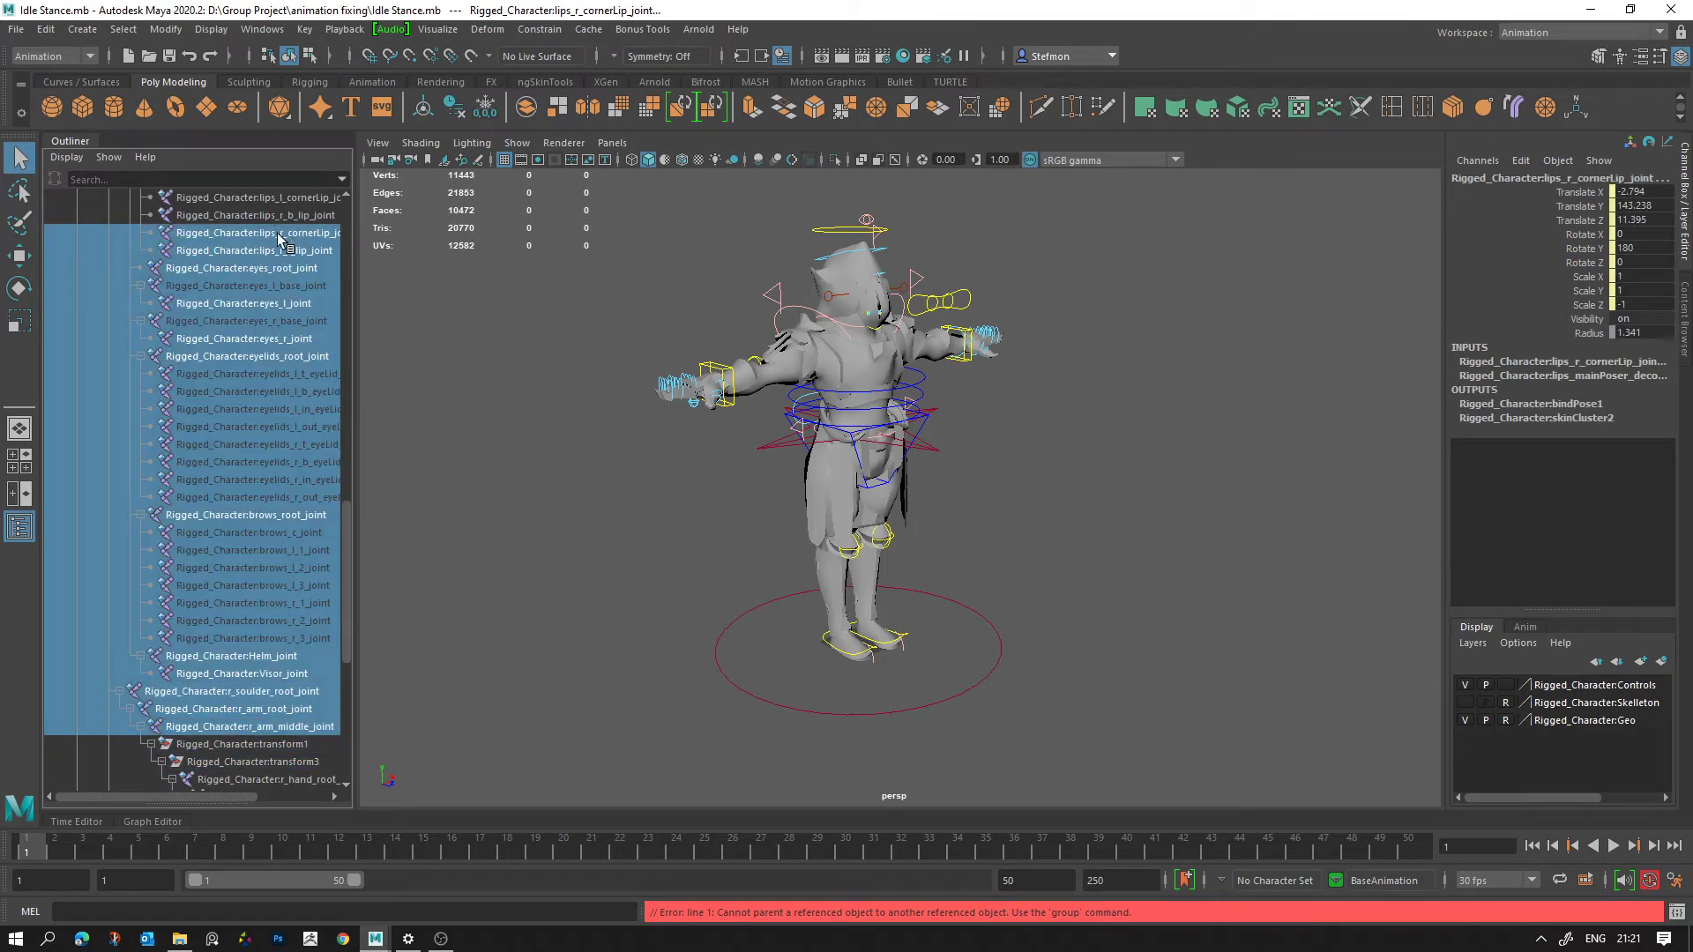
key(shift+h)
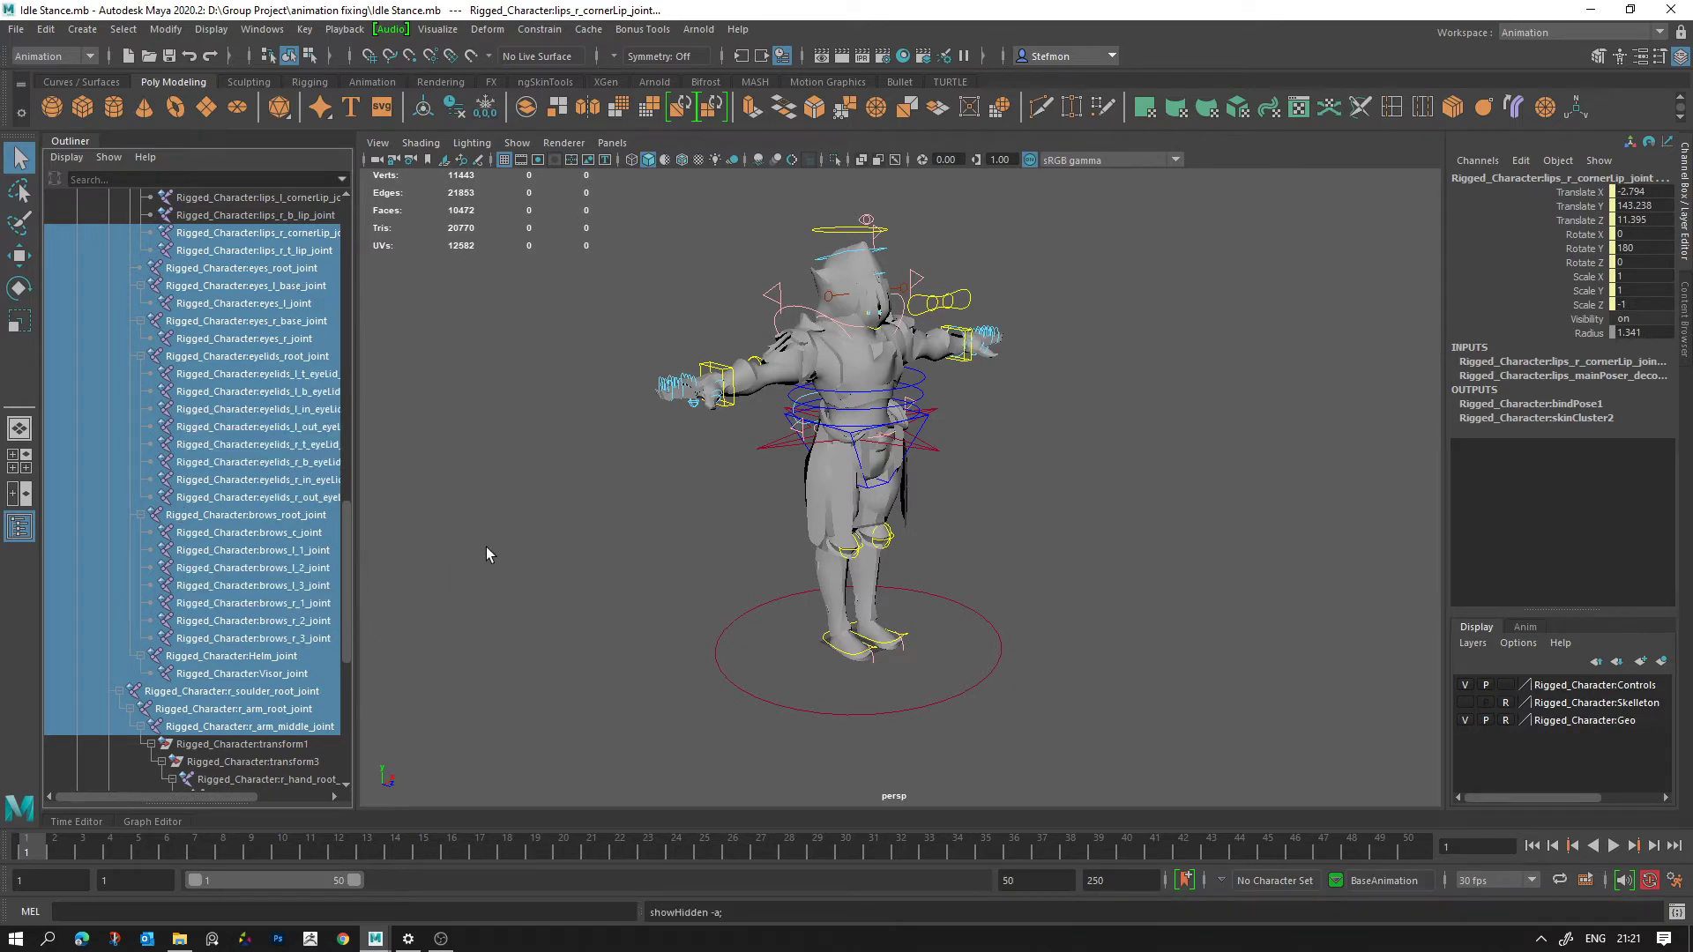
Undo a stray transform3 selection and toggle the selected joints' visibility with H
click(279, 760)
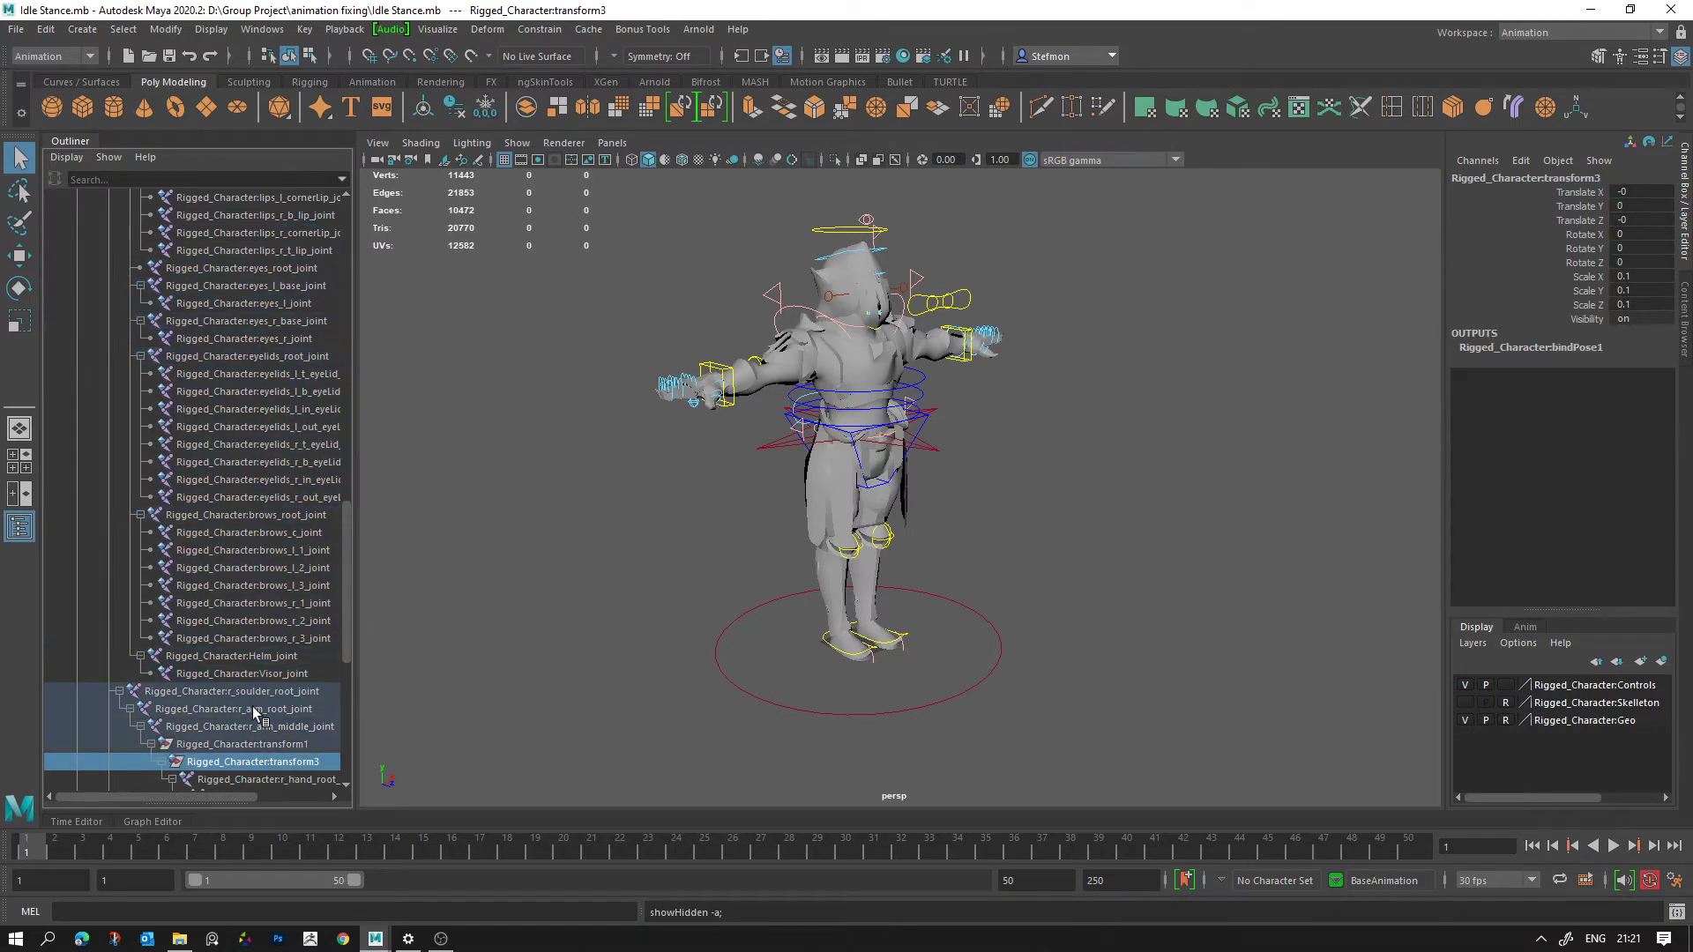
scroll(261, 694, down, 3)
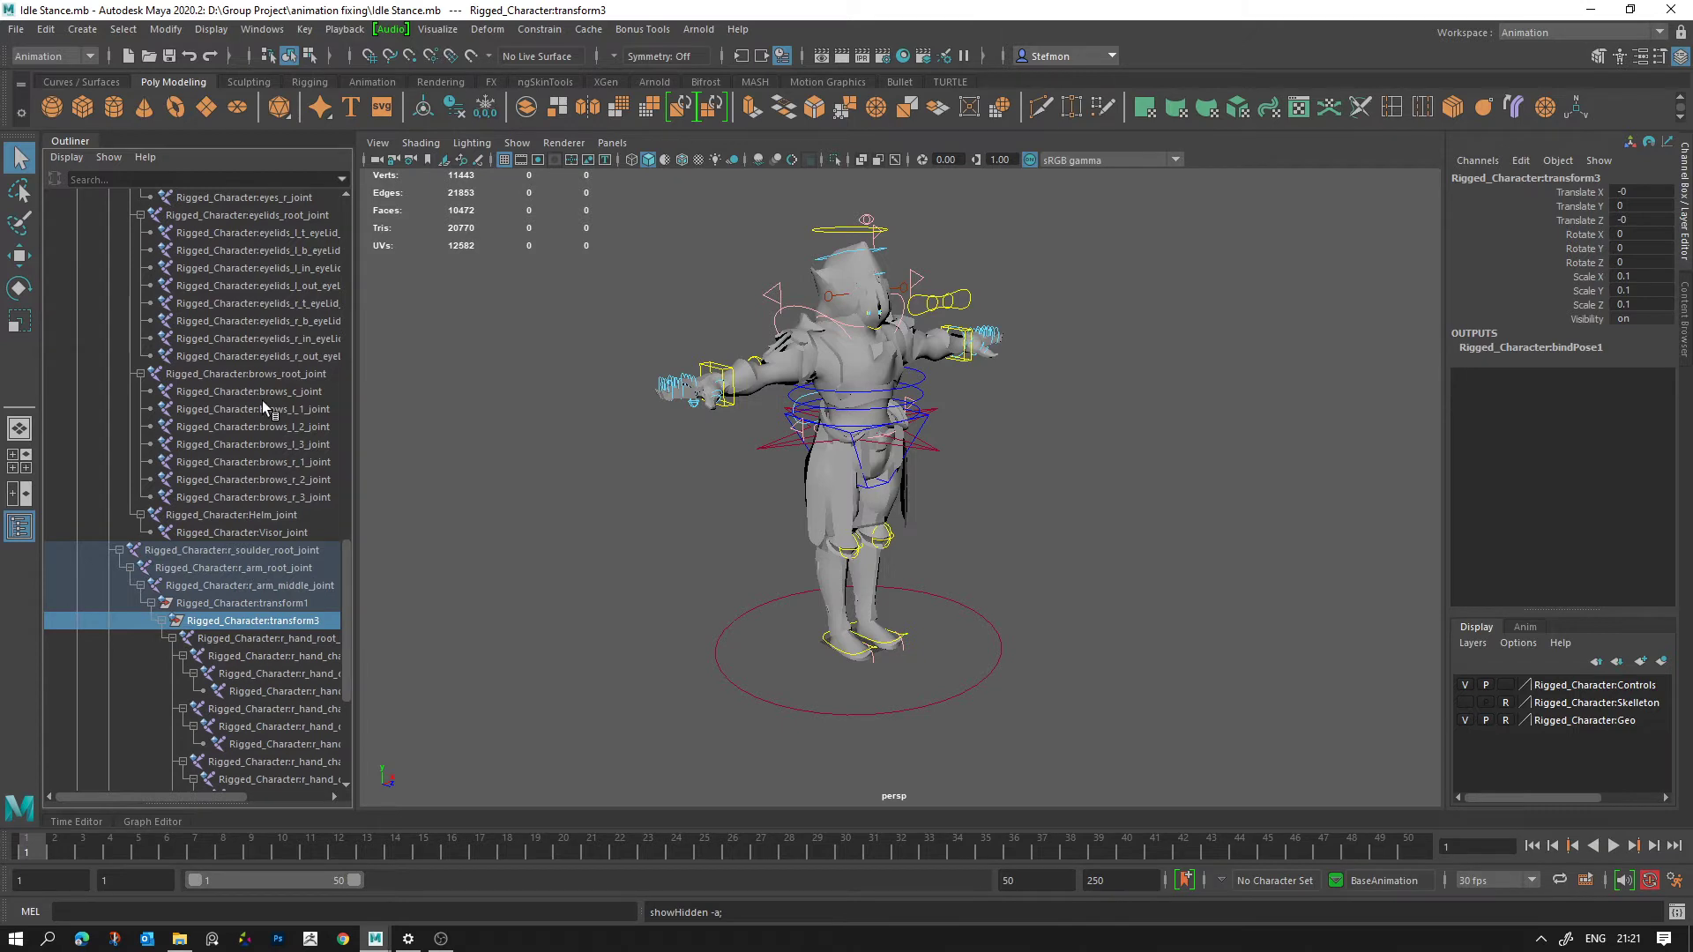
key(ctrl+z)
key(ctrl+z)
key(ctrl+z)
key(ctrl+z)
key(ctrl+z)
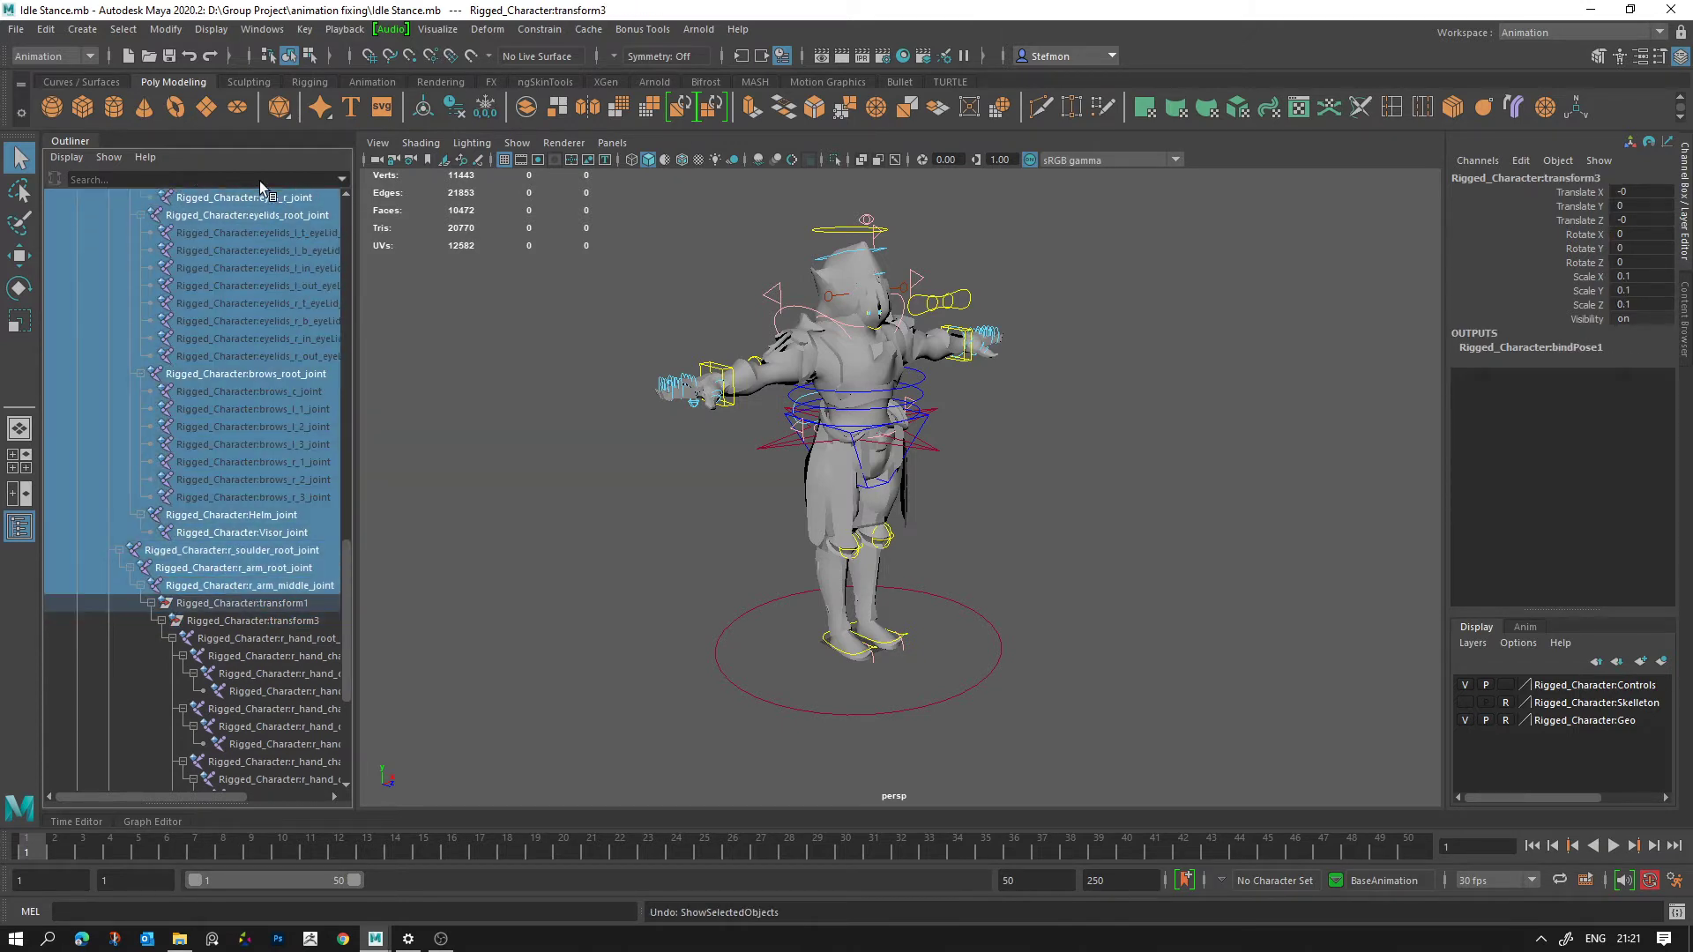
scroll(238, 517, up, 1)
key(h)
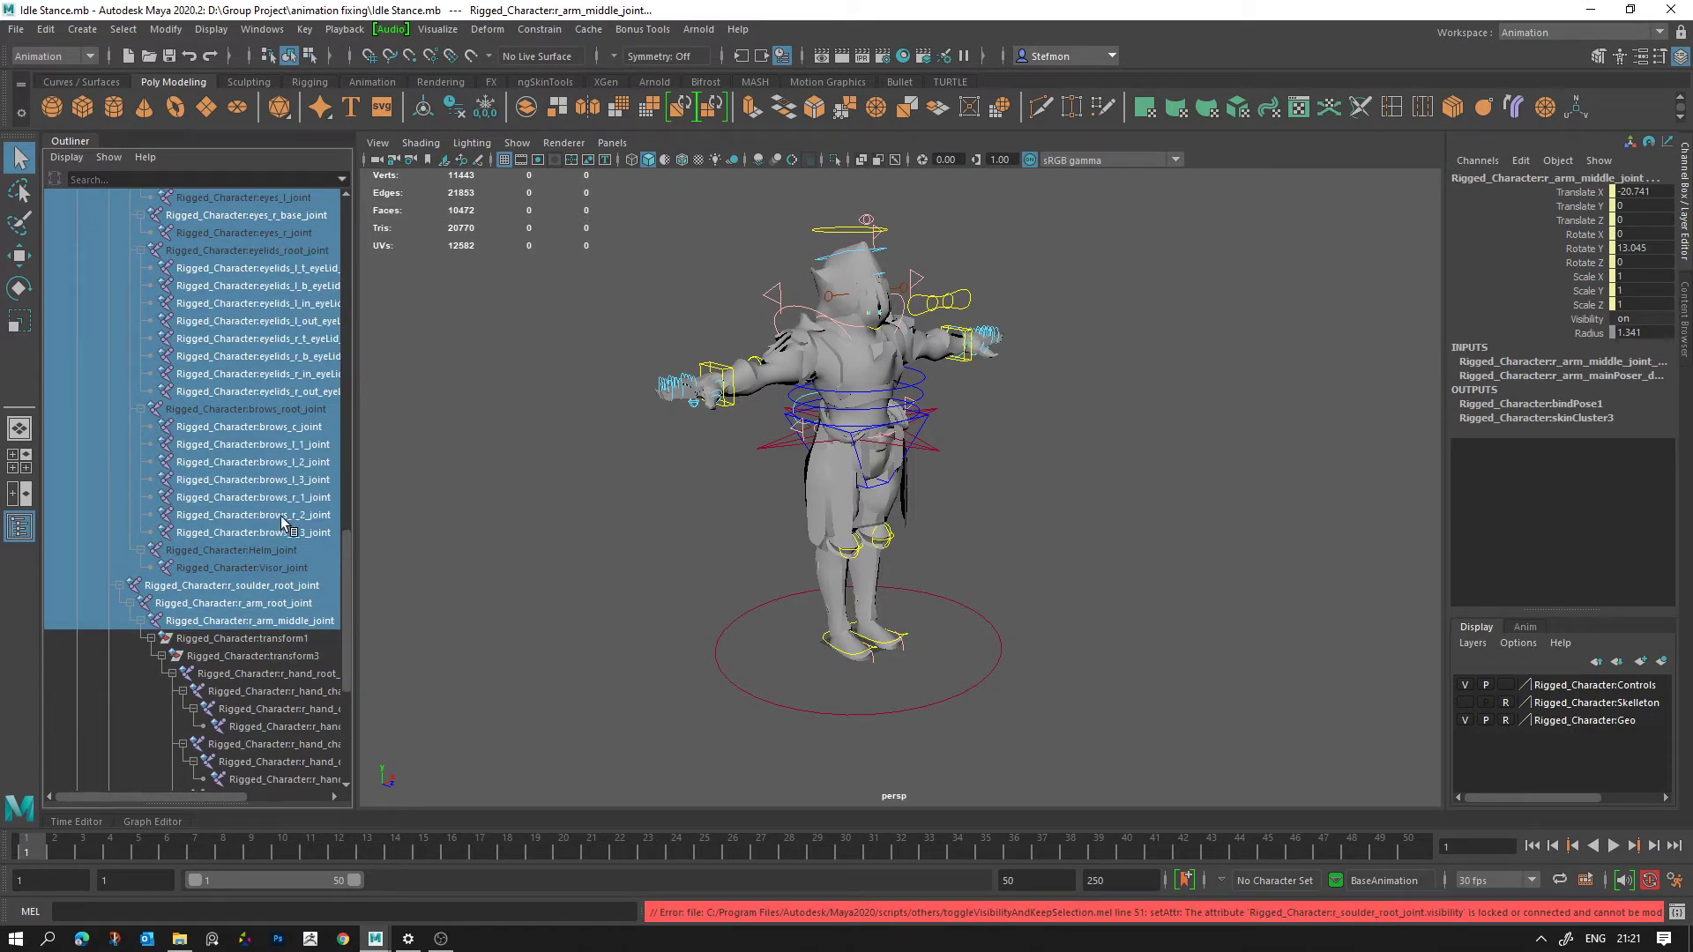
Select brows_root_joint and the right hand chain joints, then clear the selection
click(240, 411)
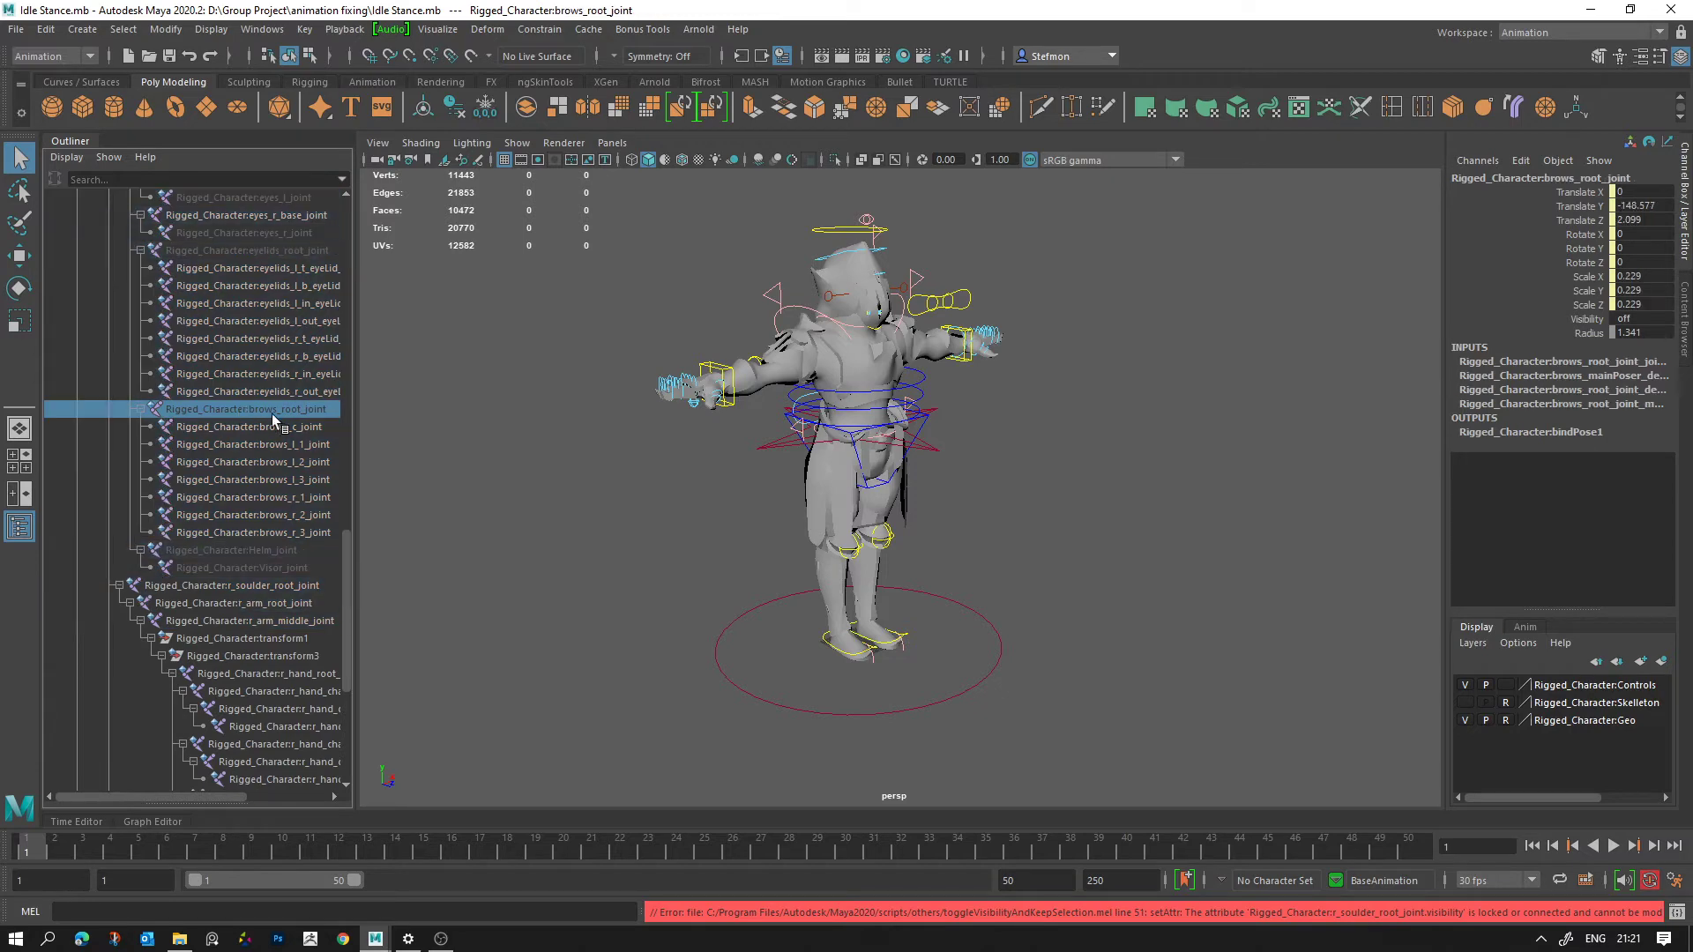
click(274, 693)
drag(272, 695, 256, 236)
click(434, 510)
scroll(235, 399, up, 15)
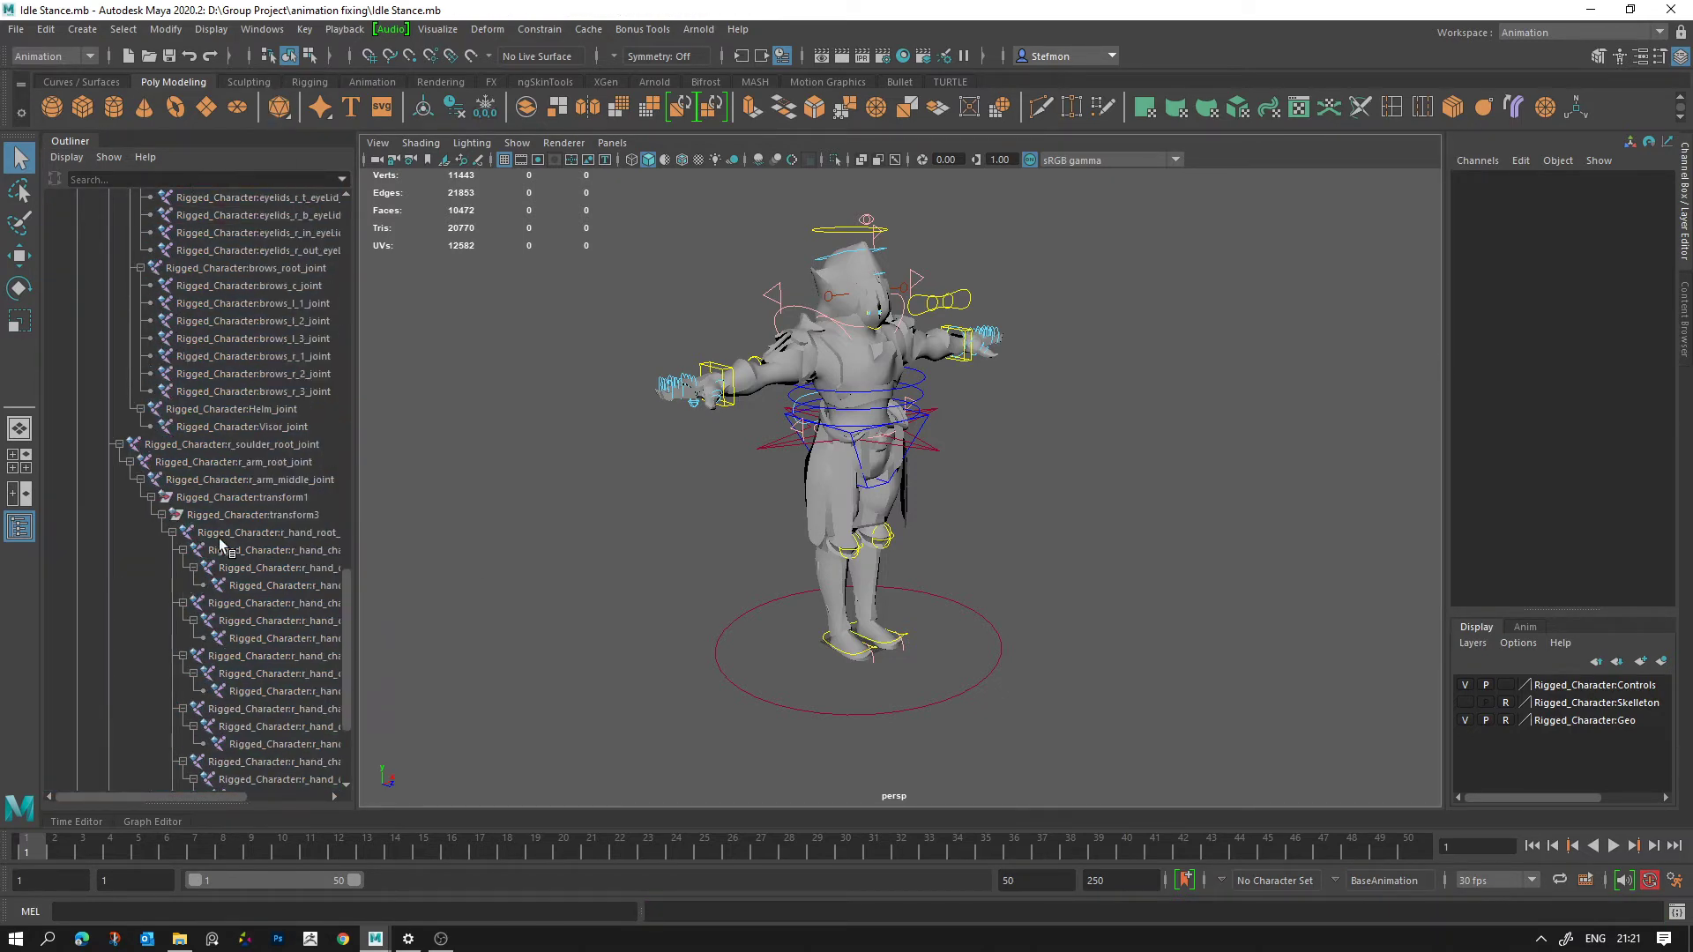
scroll(215, 587, up, 7)
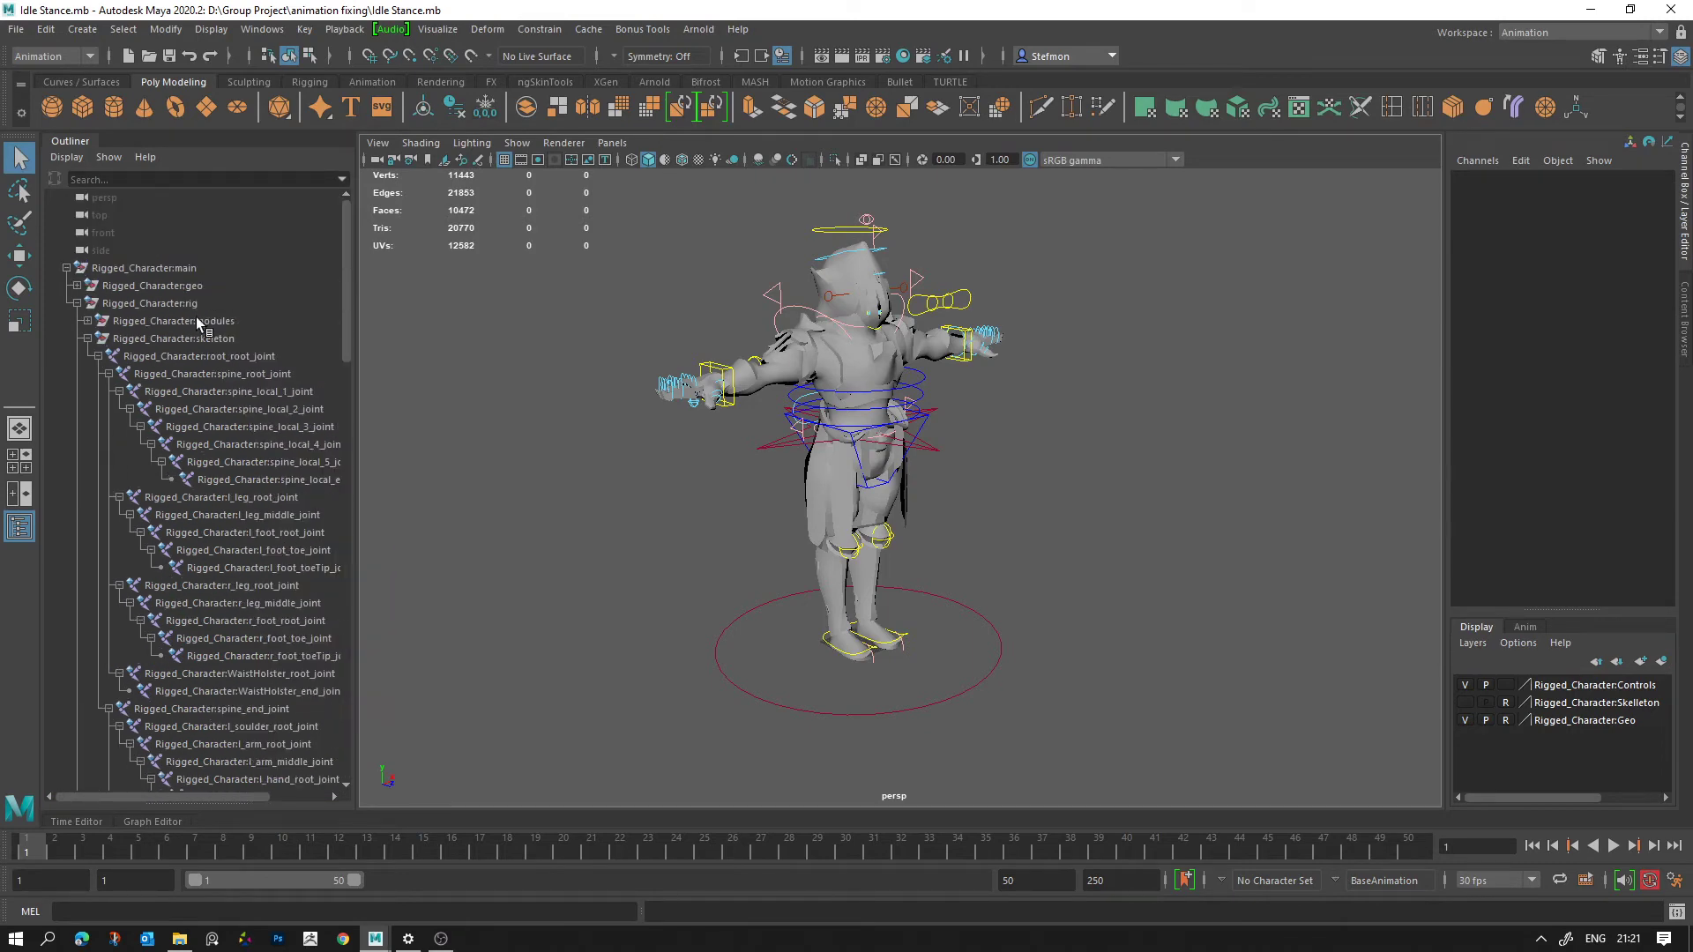
Select root_root_joint through ShoulderHolster_root_joint in the Outliner
click(213, 355)
scroll(231, 483, down, 20)
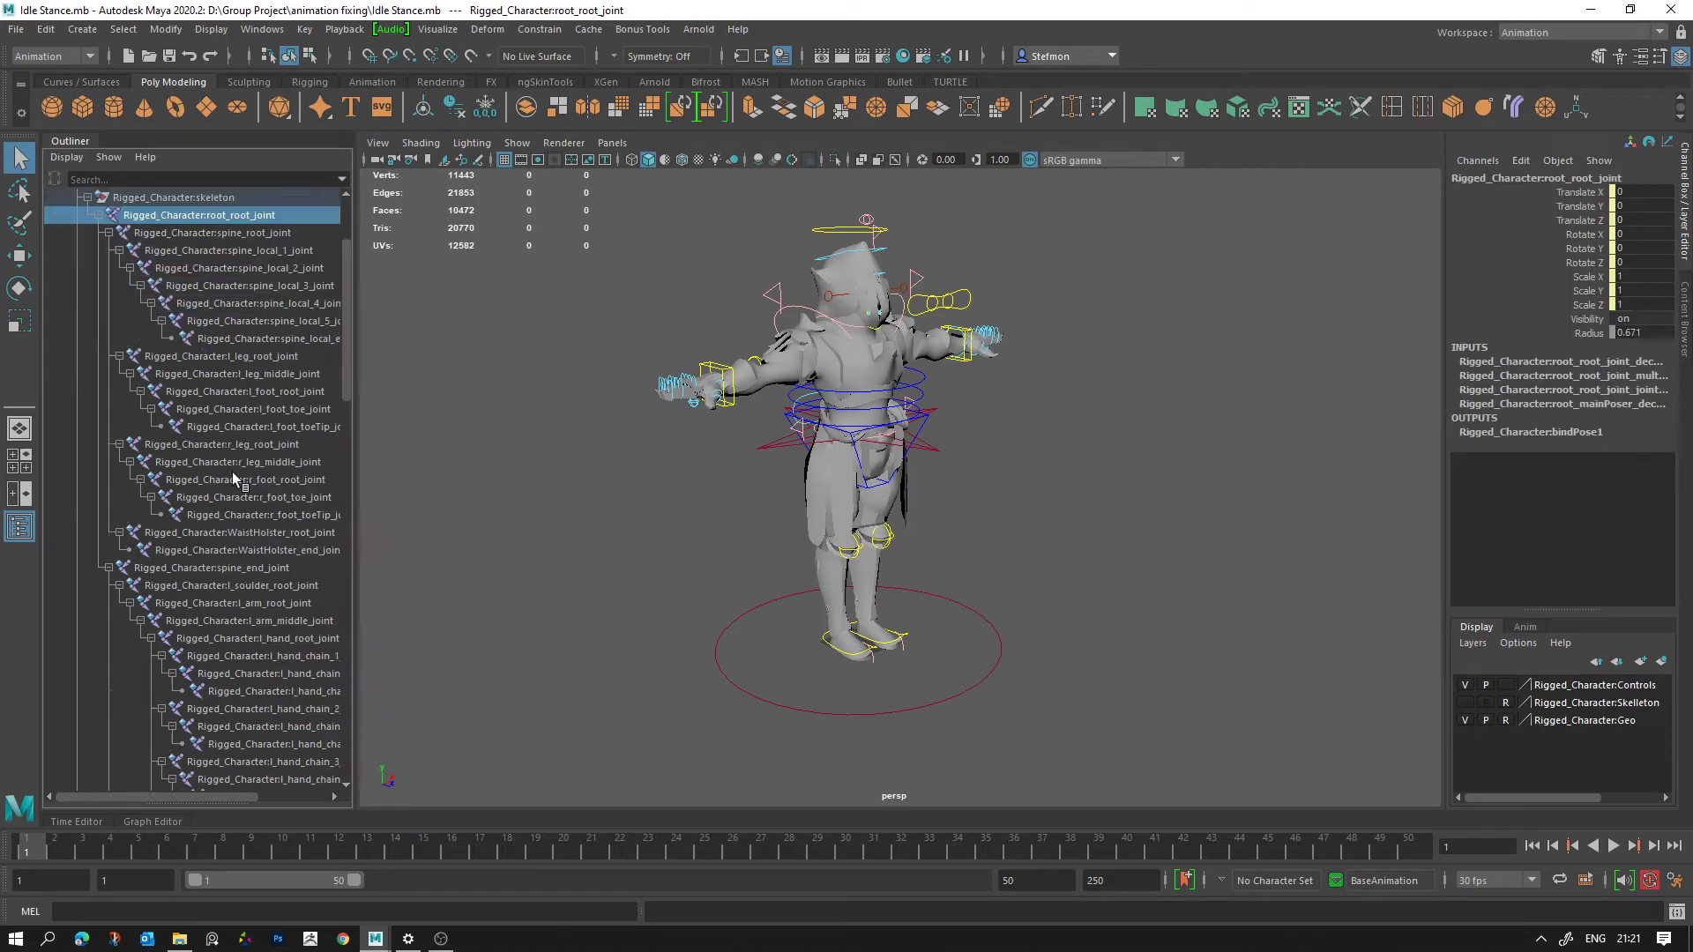
shift+click(213, 691)
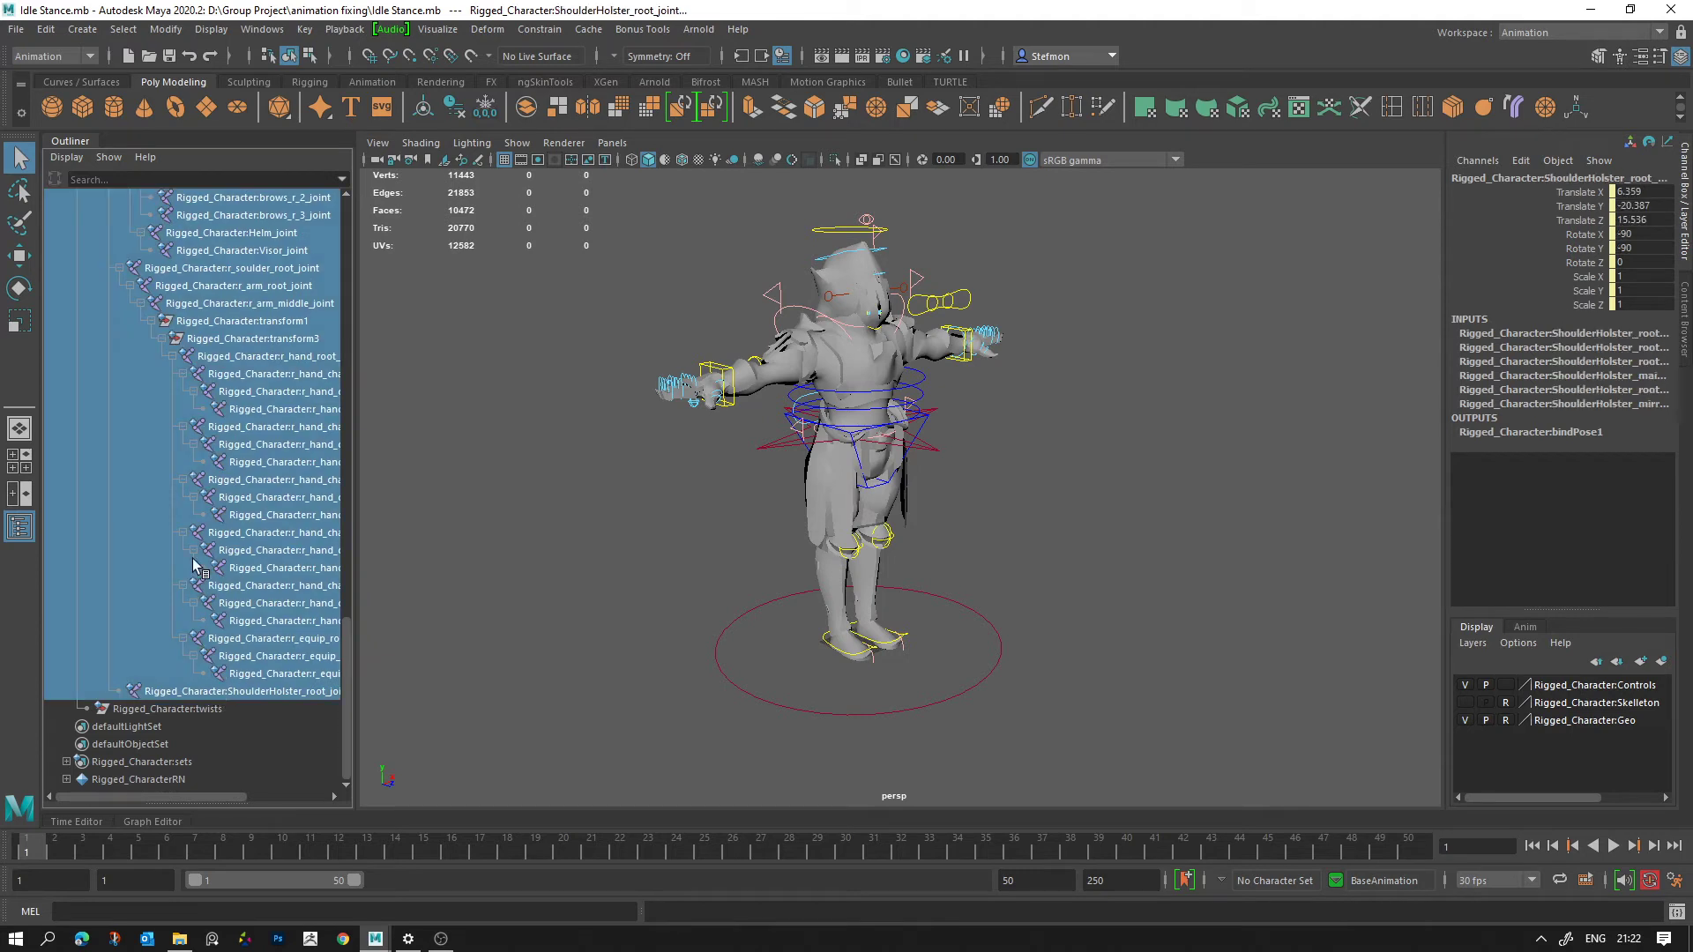
scroll(181, 387, up, 10)
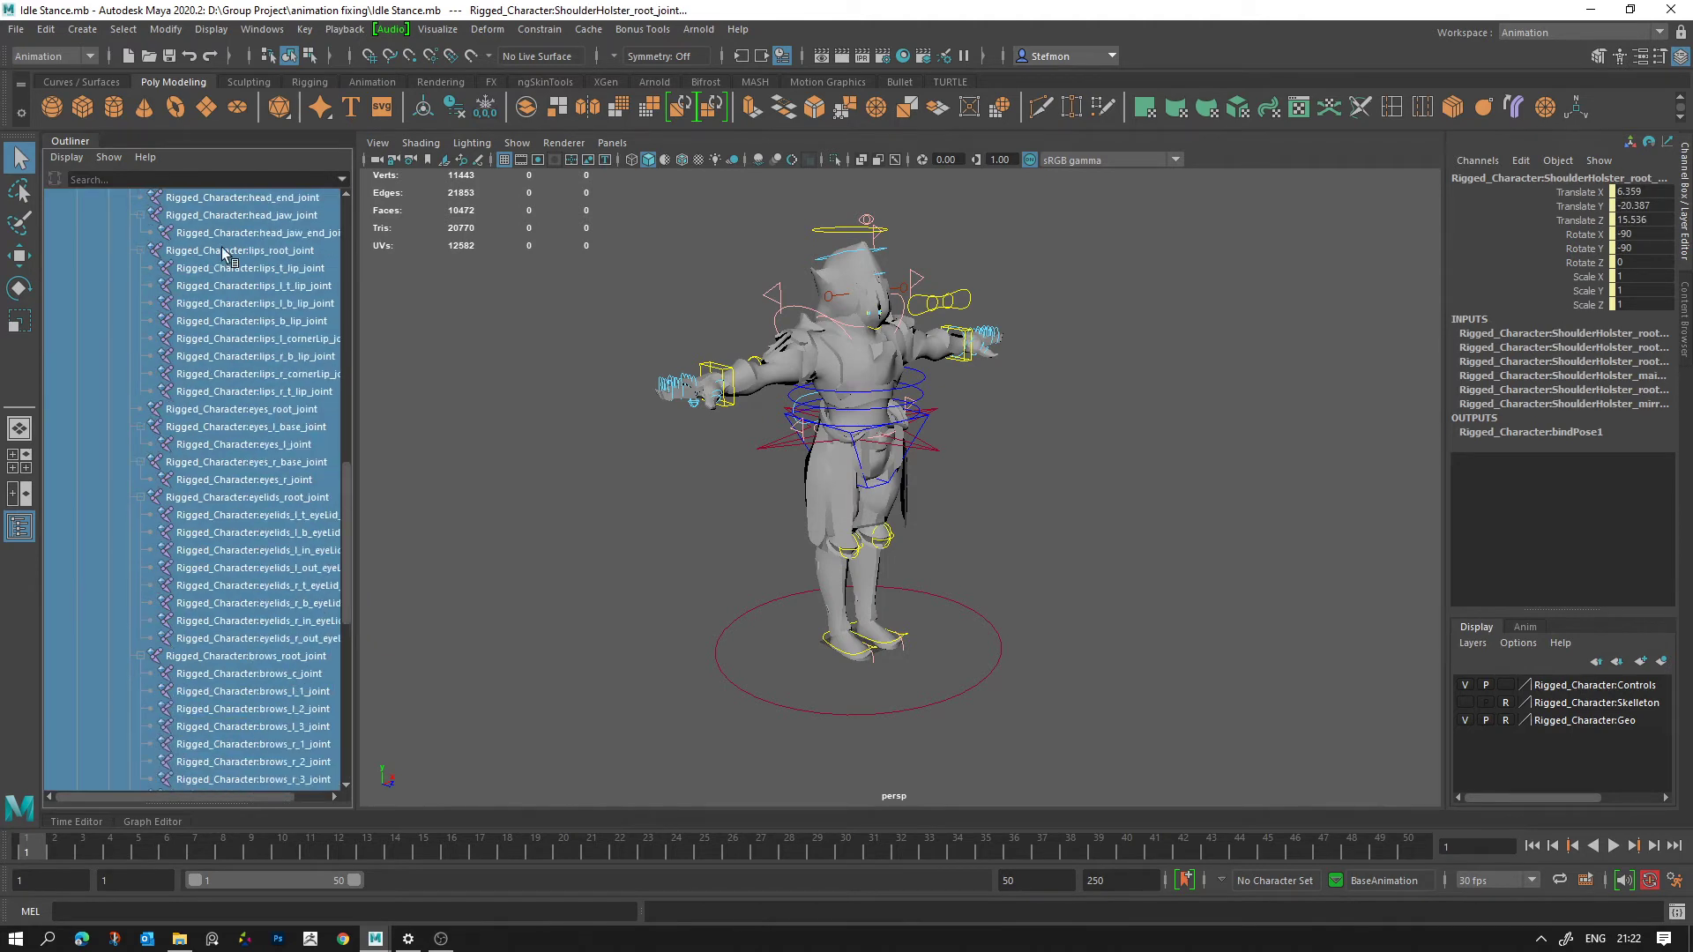
scroll(296, 641, up, 20)
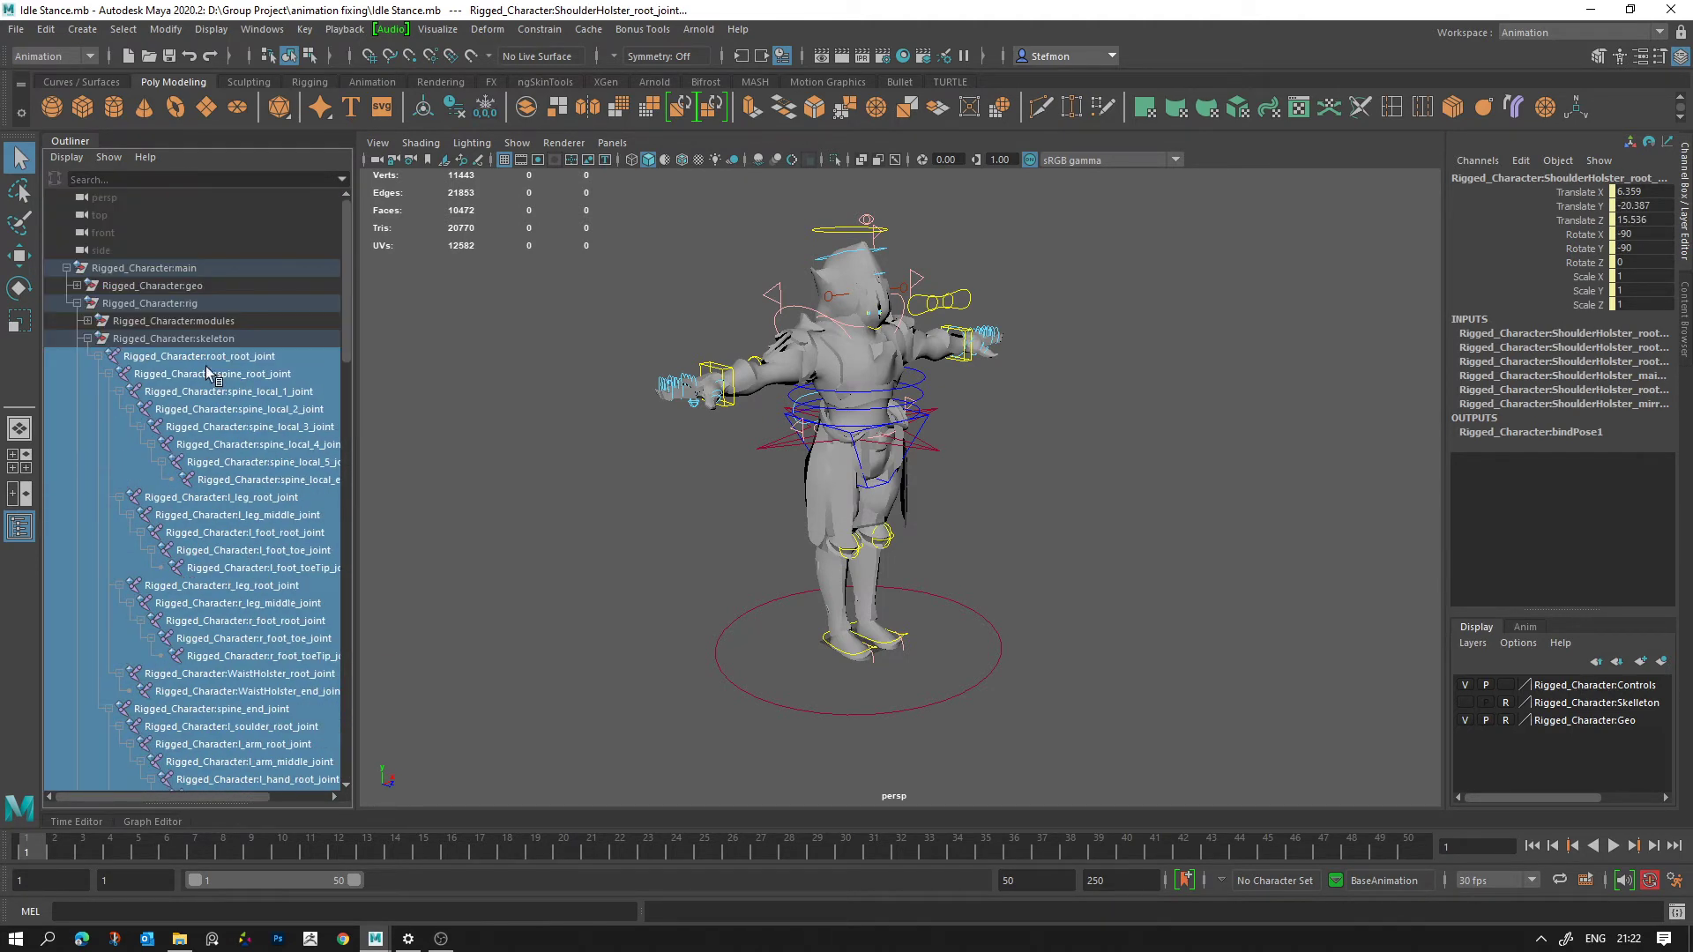
Select the Rigged_Character:main group and fold it to show only its geo and rig children
click(176, 340)
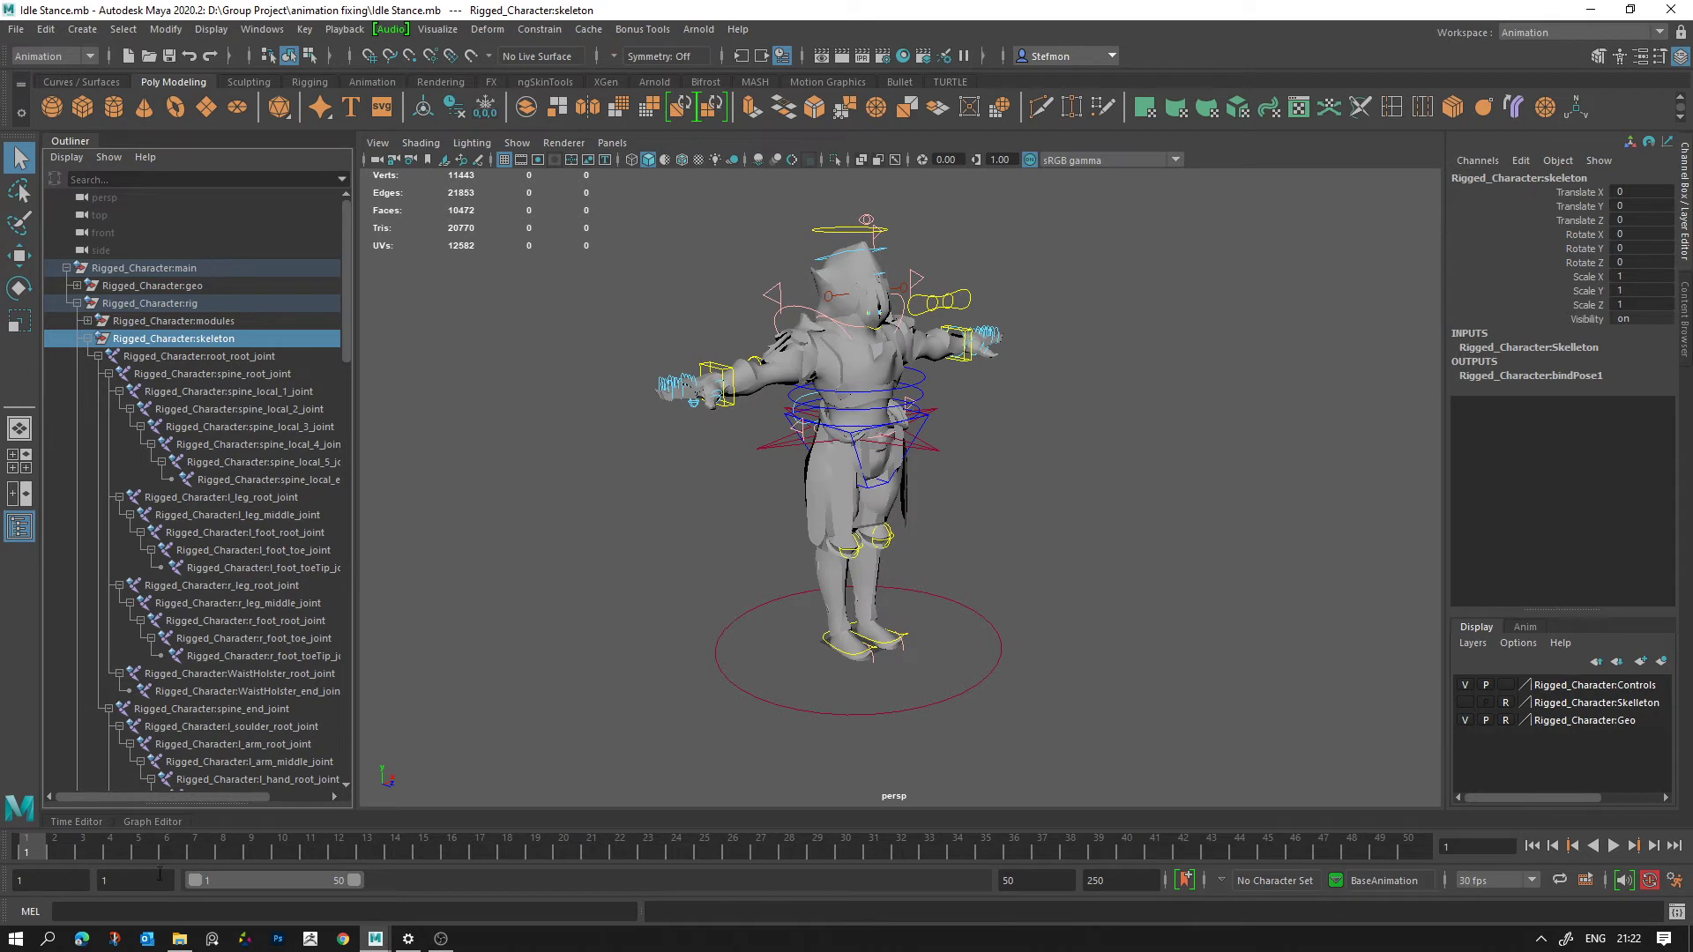
middle_drag(89, 336, 266, 472)
click(462, 496)
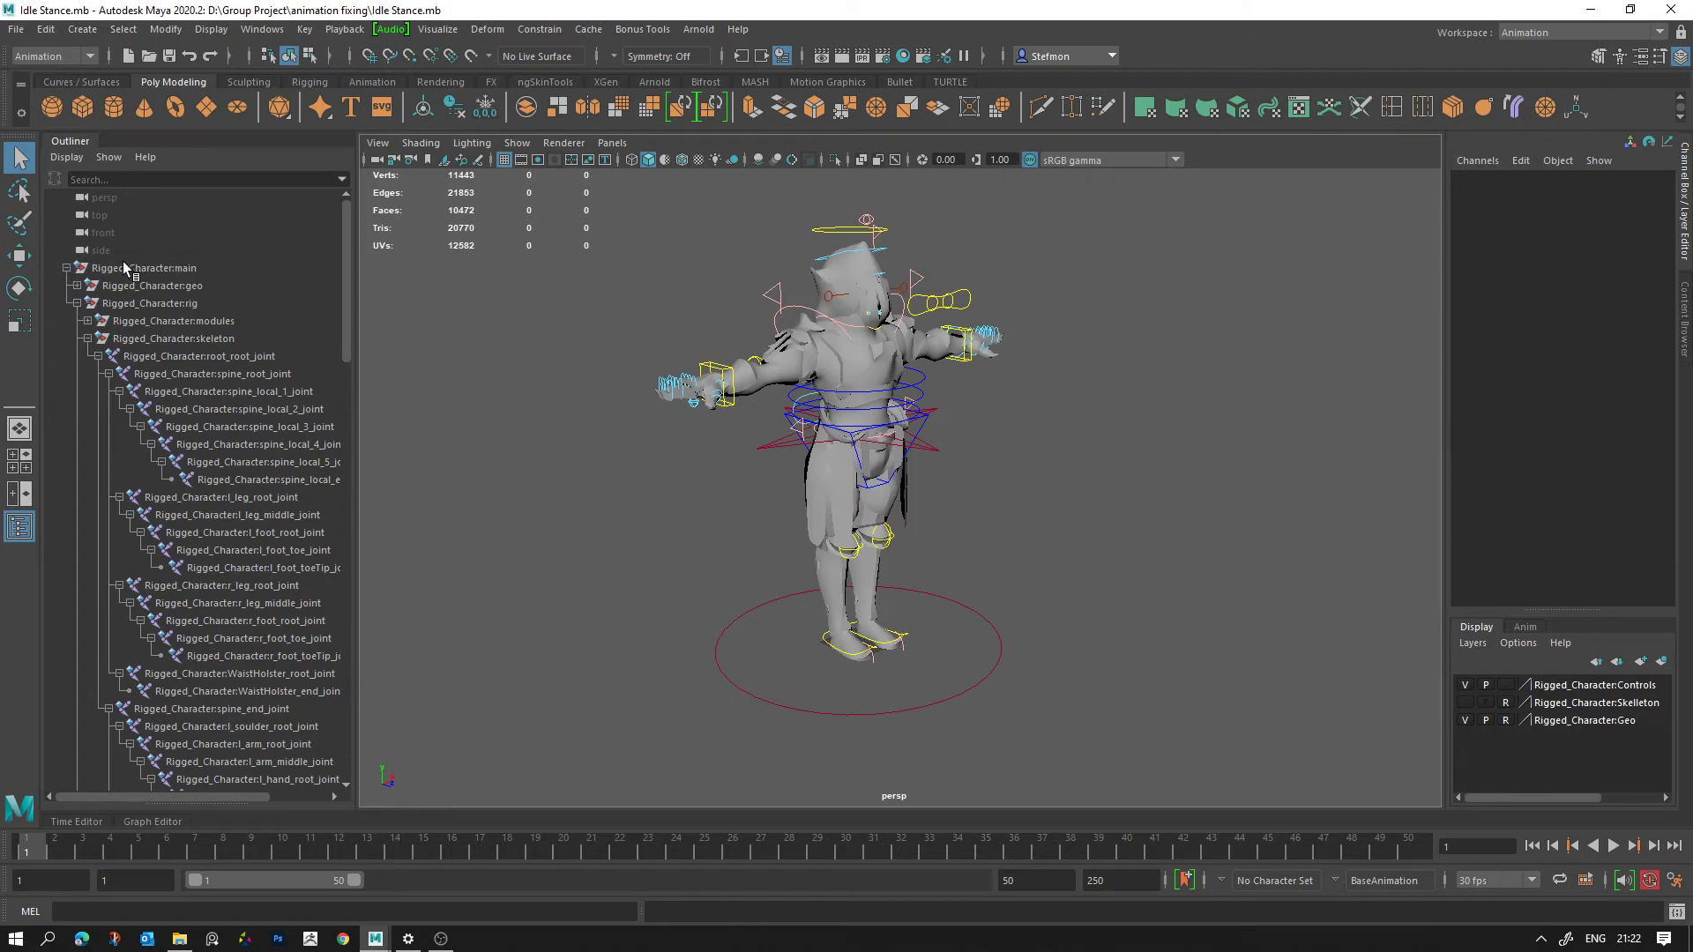
click(66, 268)
click(97, 269)
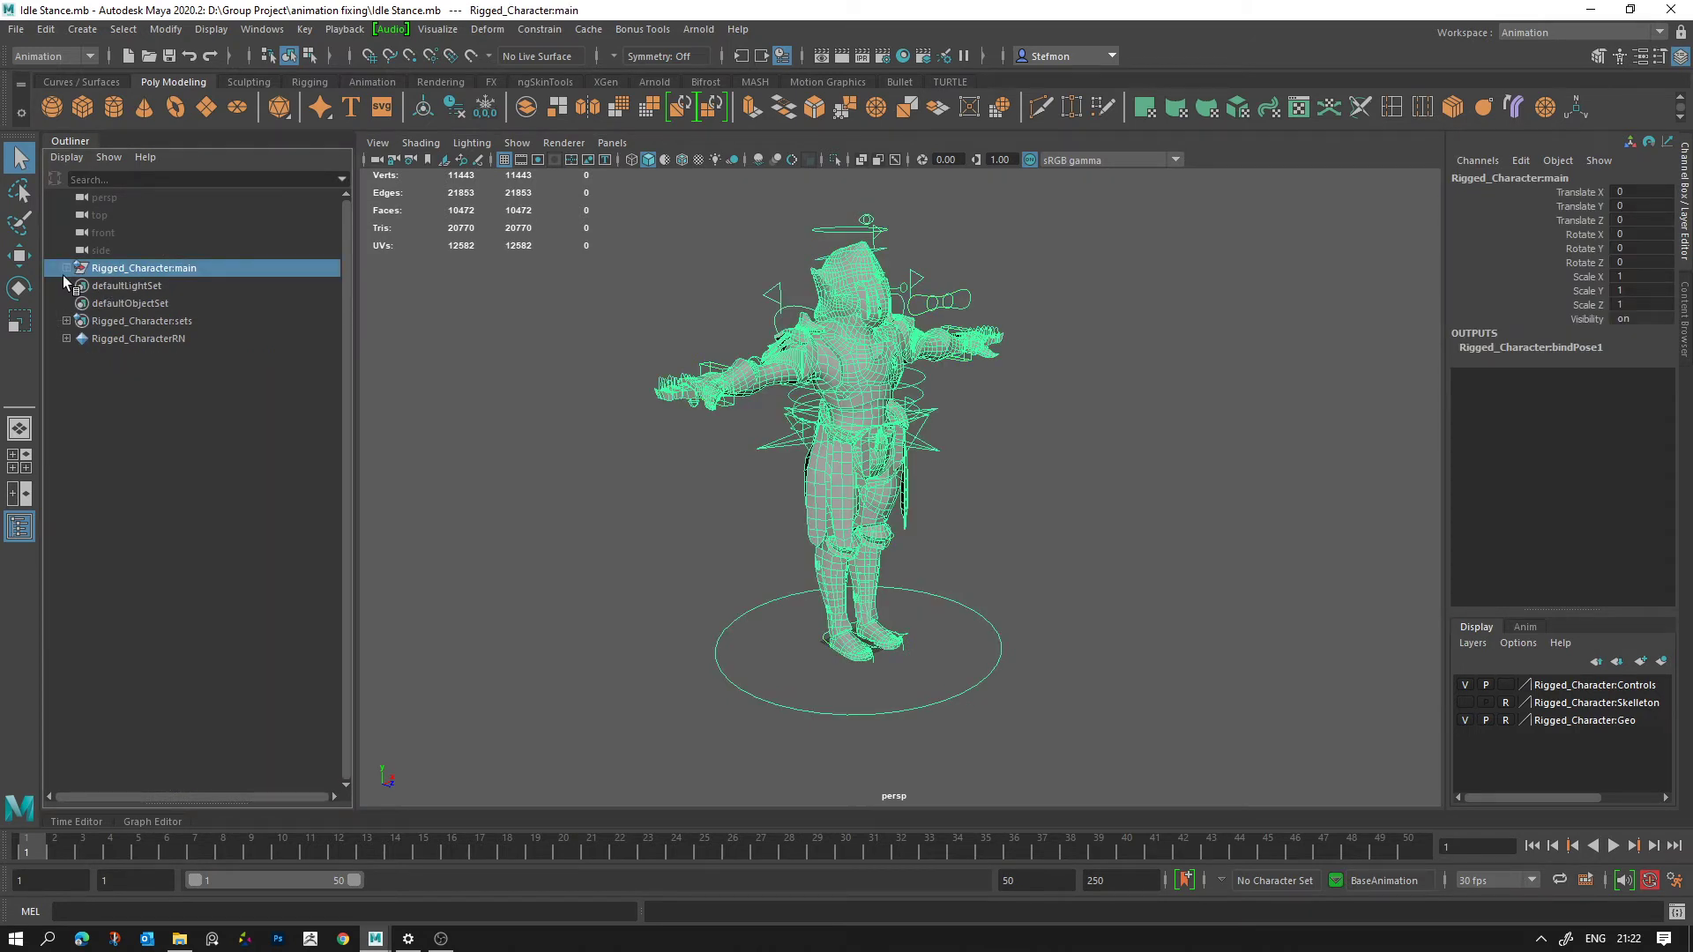
click(66, 268)
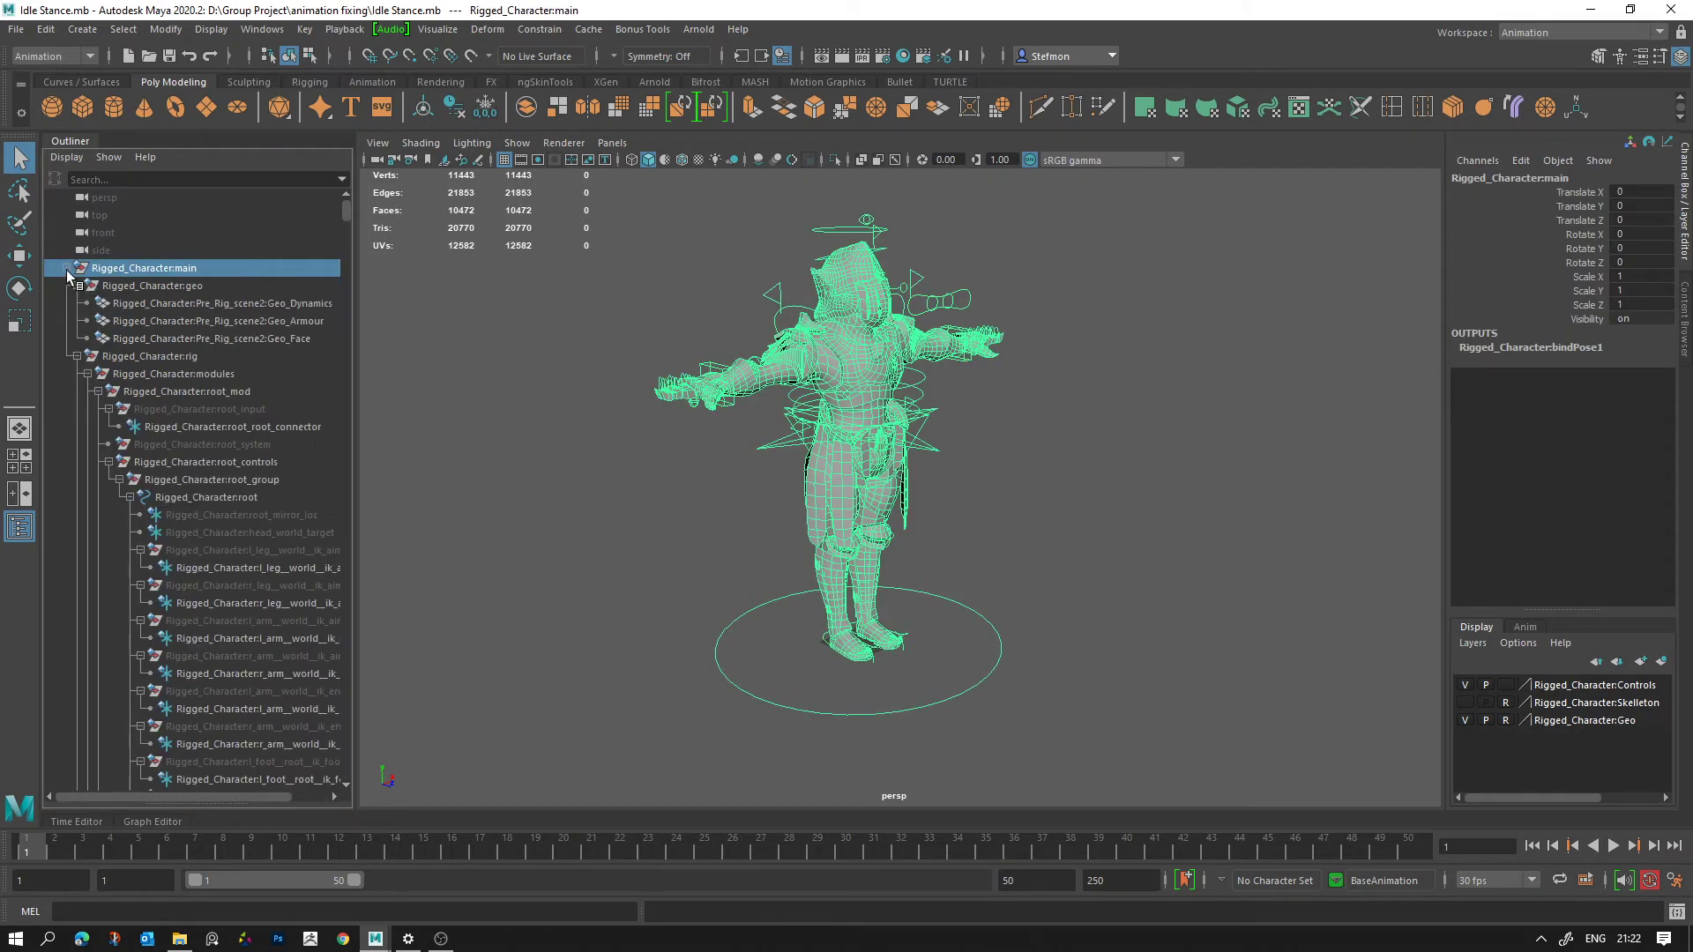
click(66, 268)
click(66, 269)
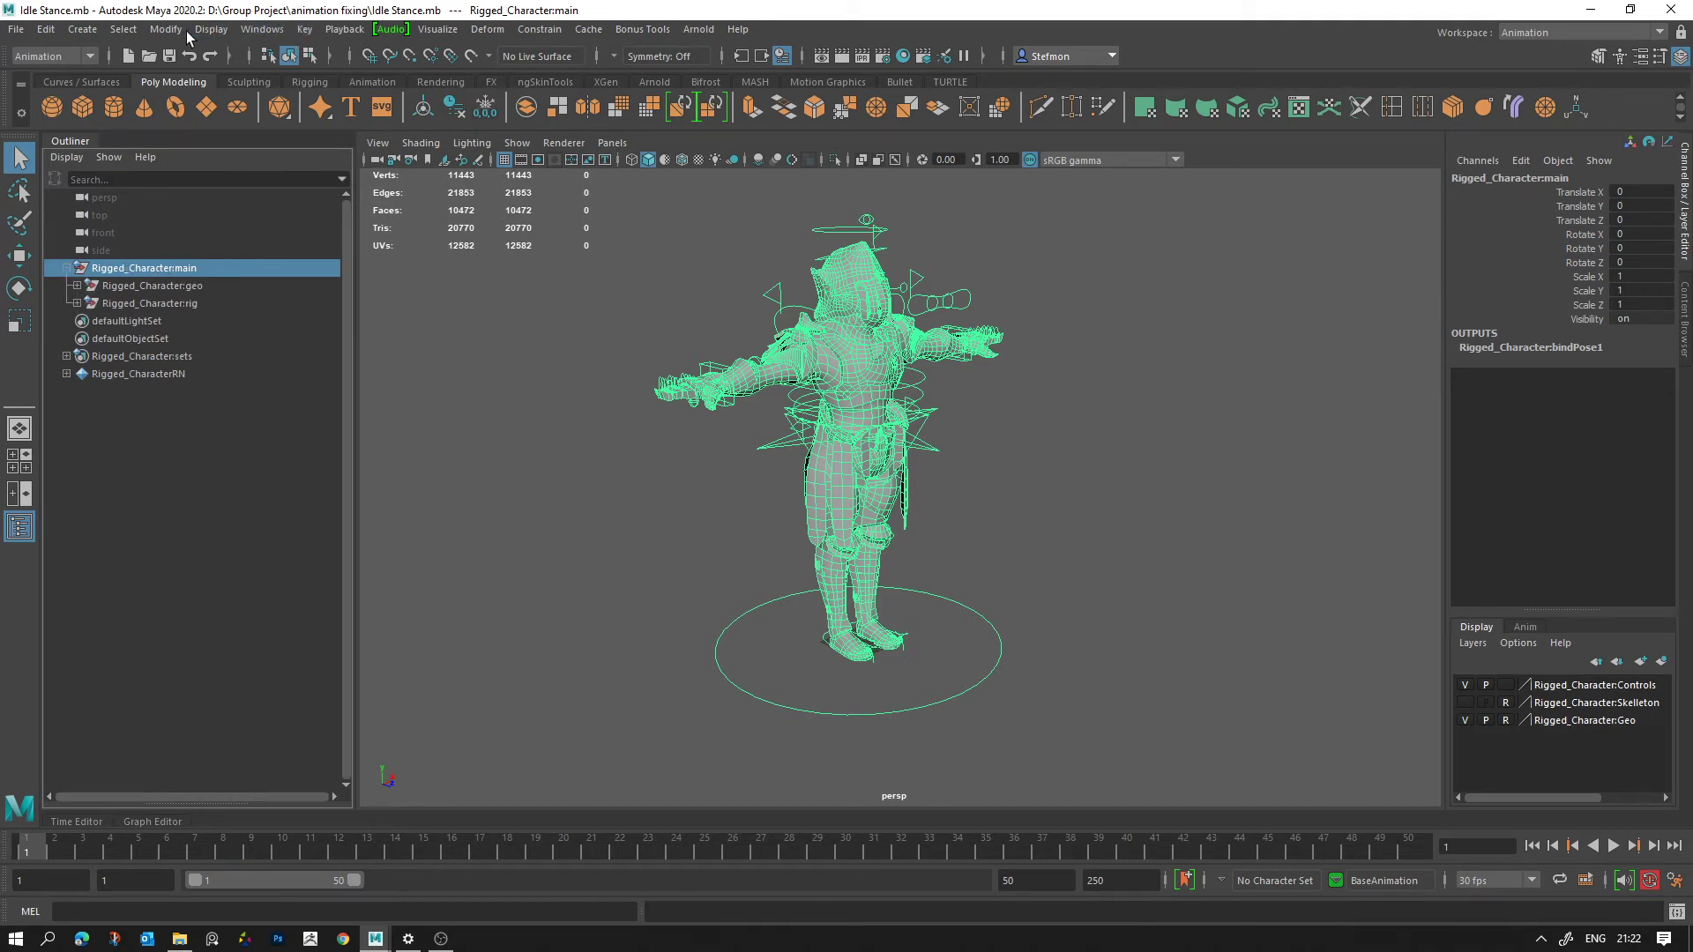
In the Namespace Editor, delete the Rigged_Character and Pre_Rig_scene namespaces, merging them with root
click(263, 32)
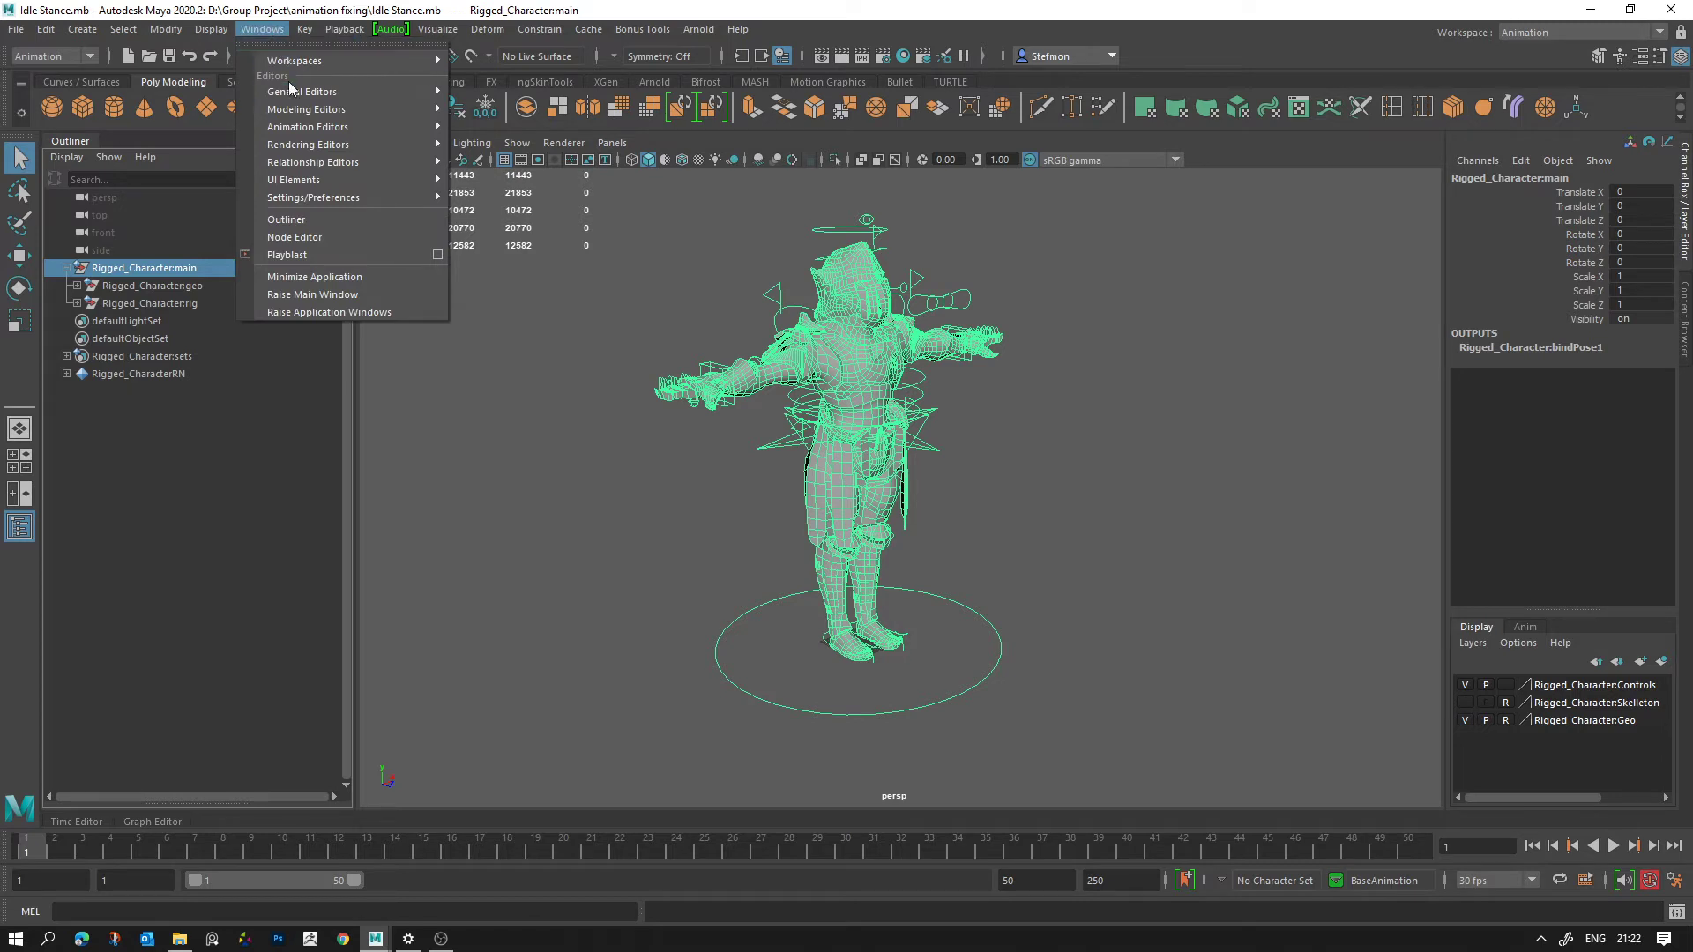
mouse_move(288, 97)
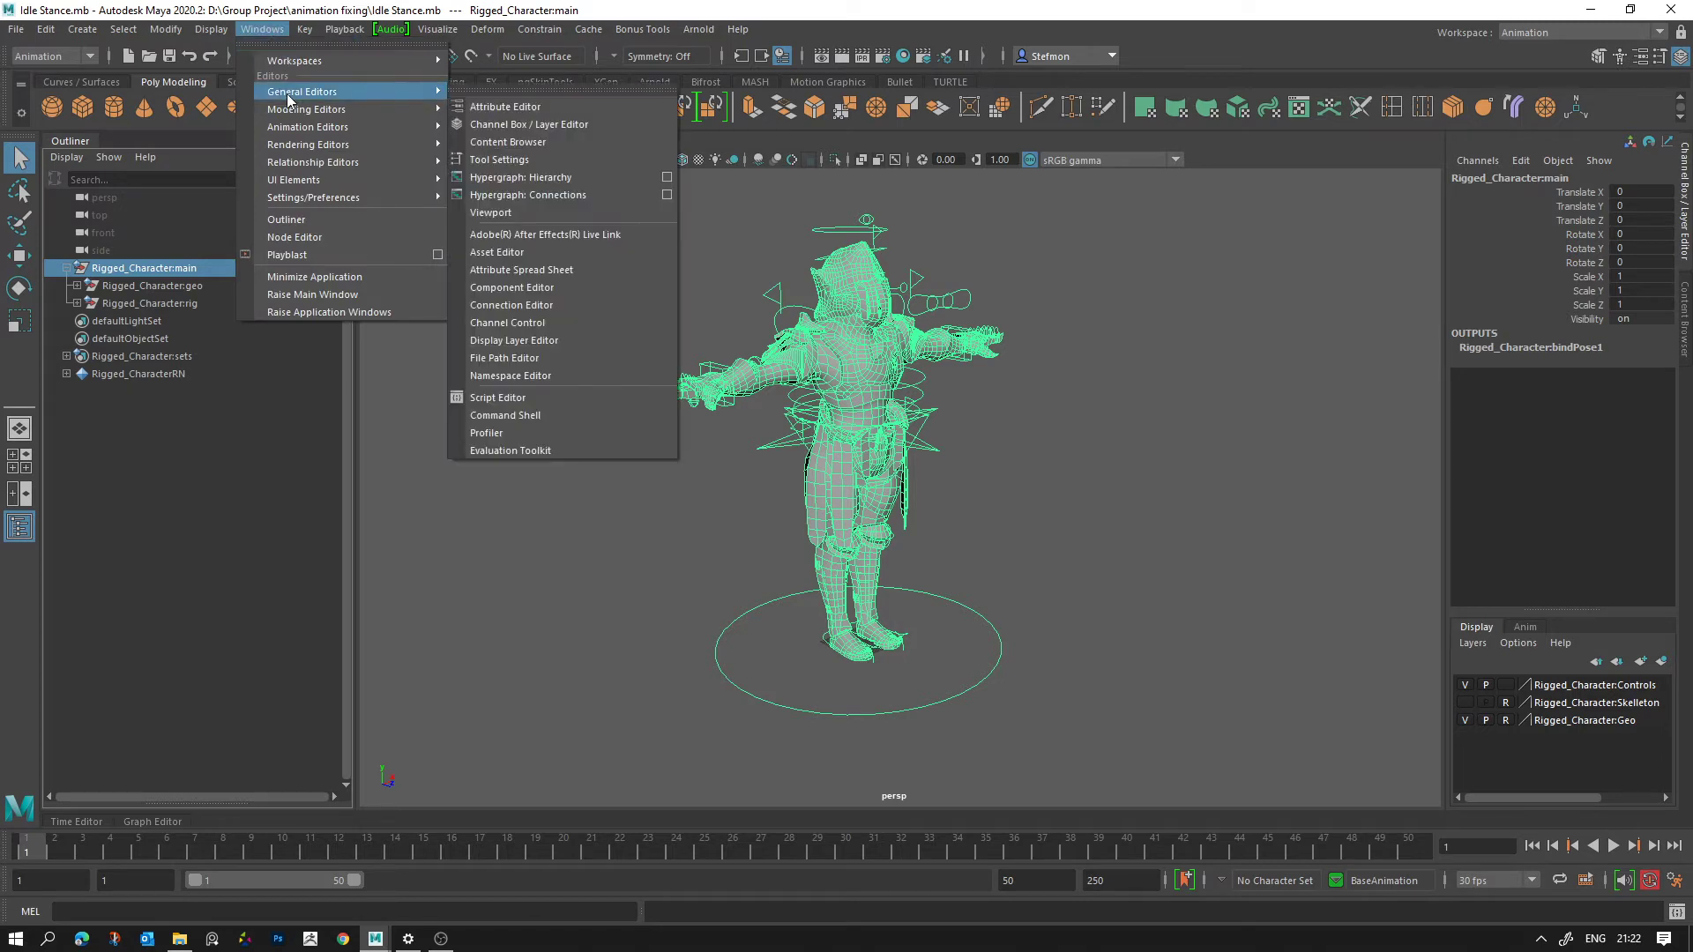
click(505, 377)
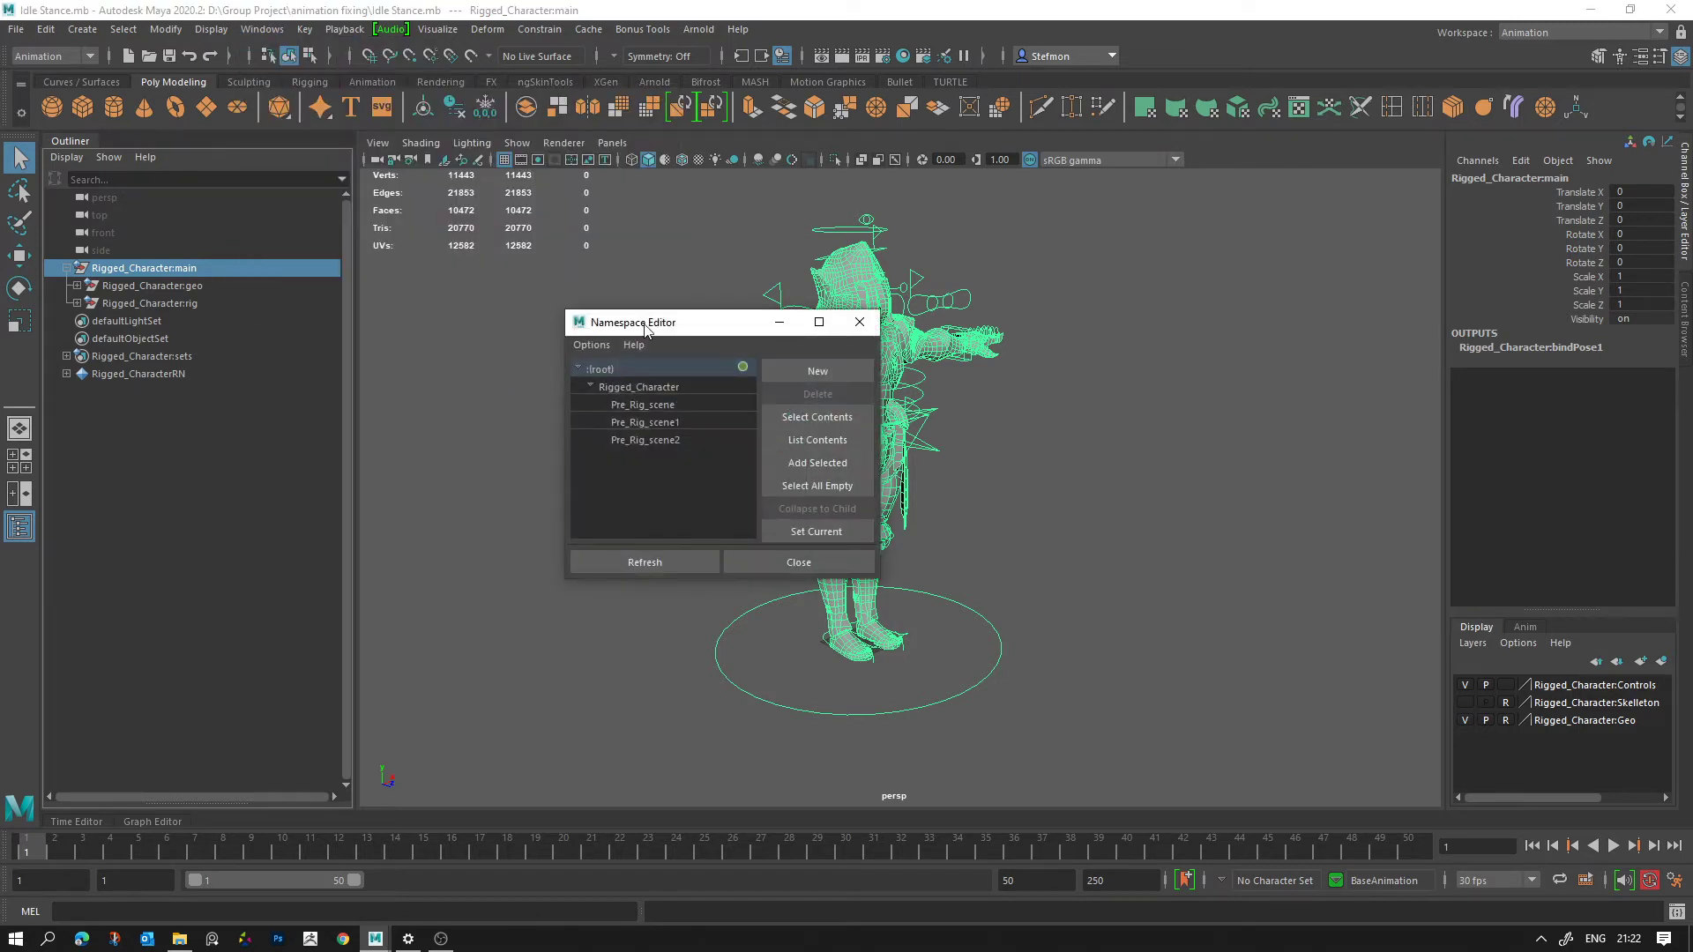
drag(646, 328, 587, 331)
click(589, 392)
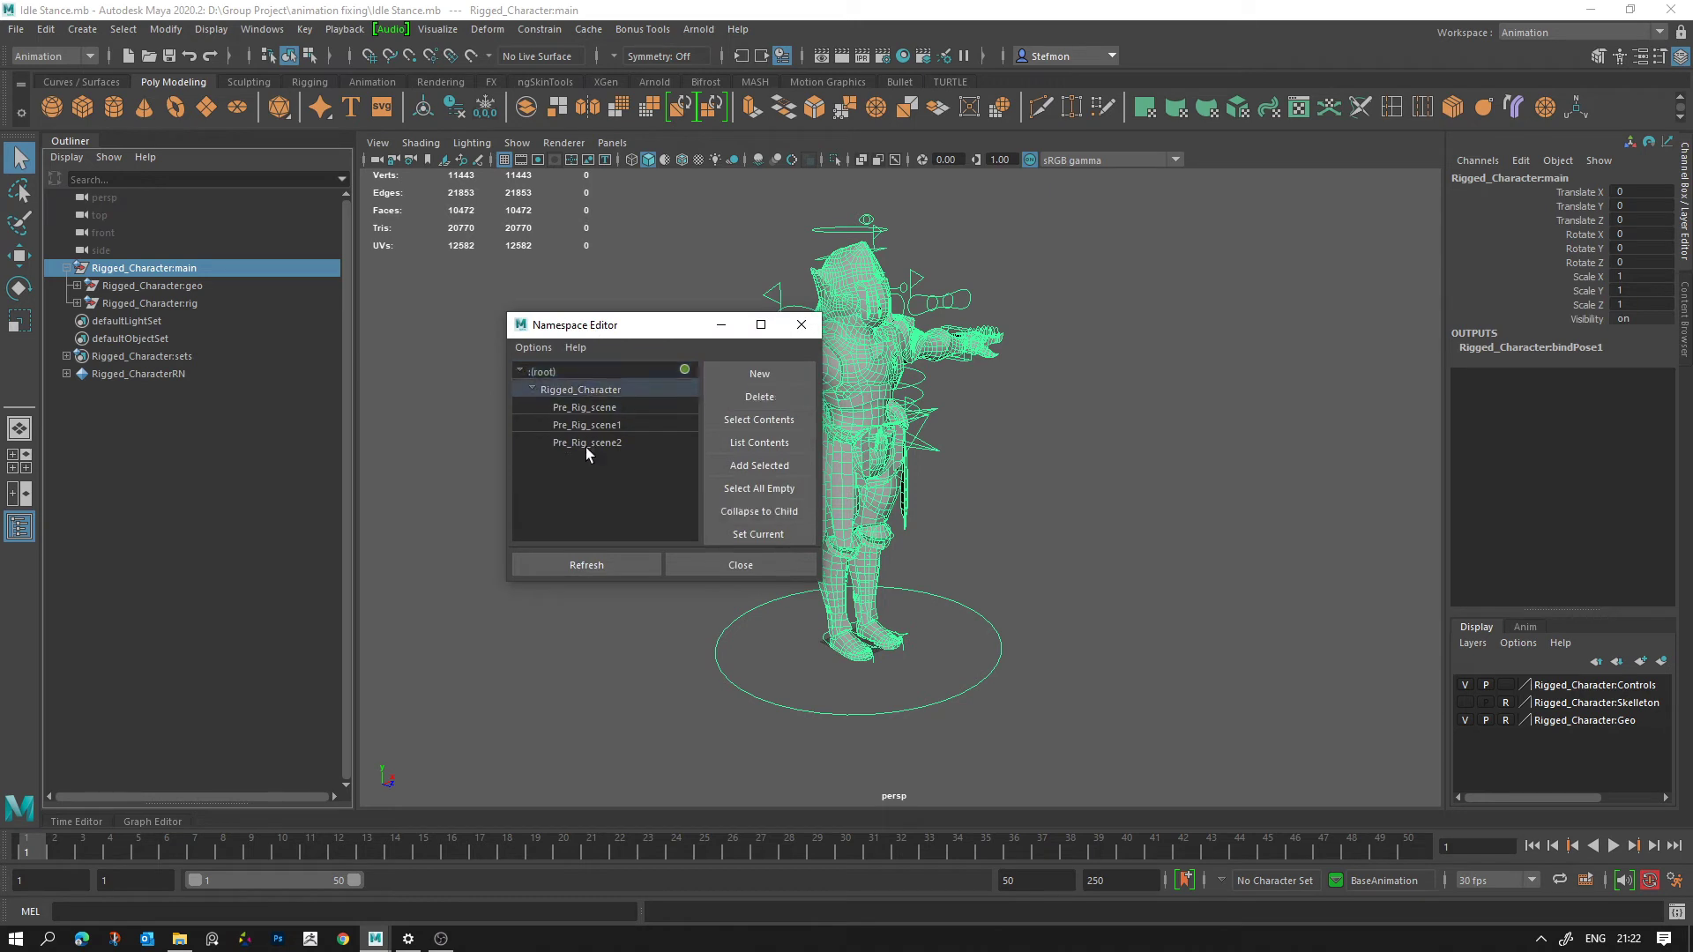
click(544, 372)
click(574, 442)
shift+click(587, 401)
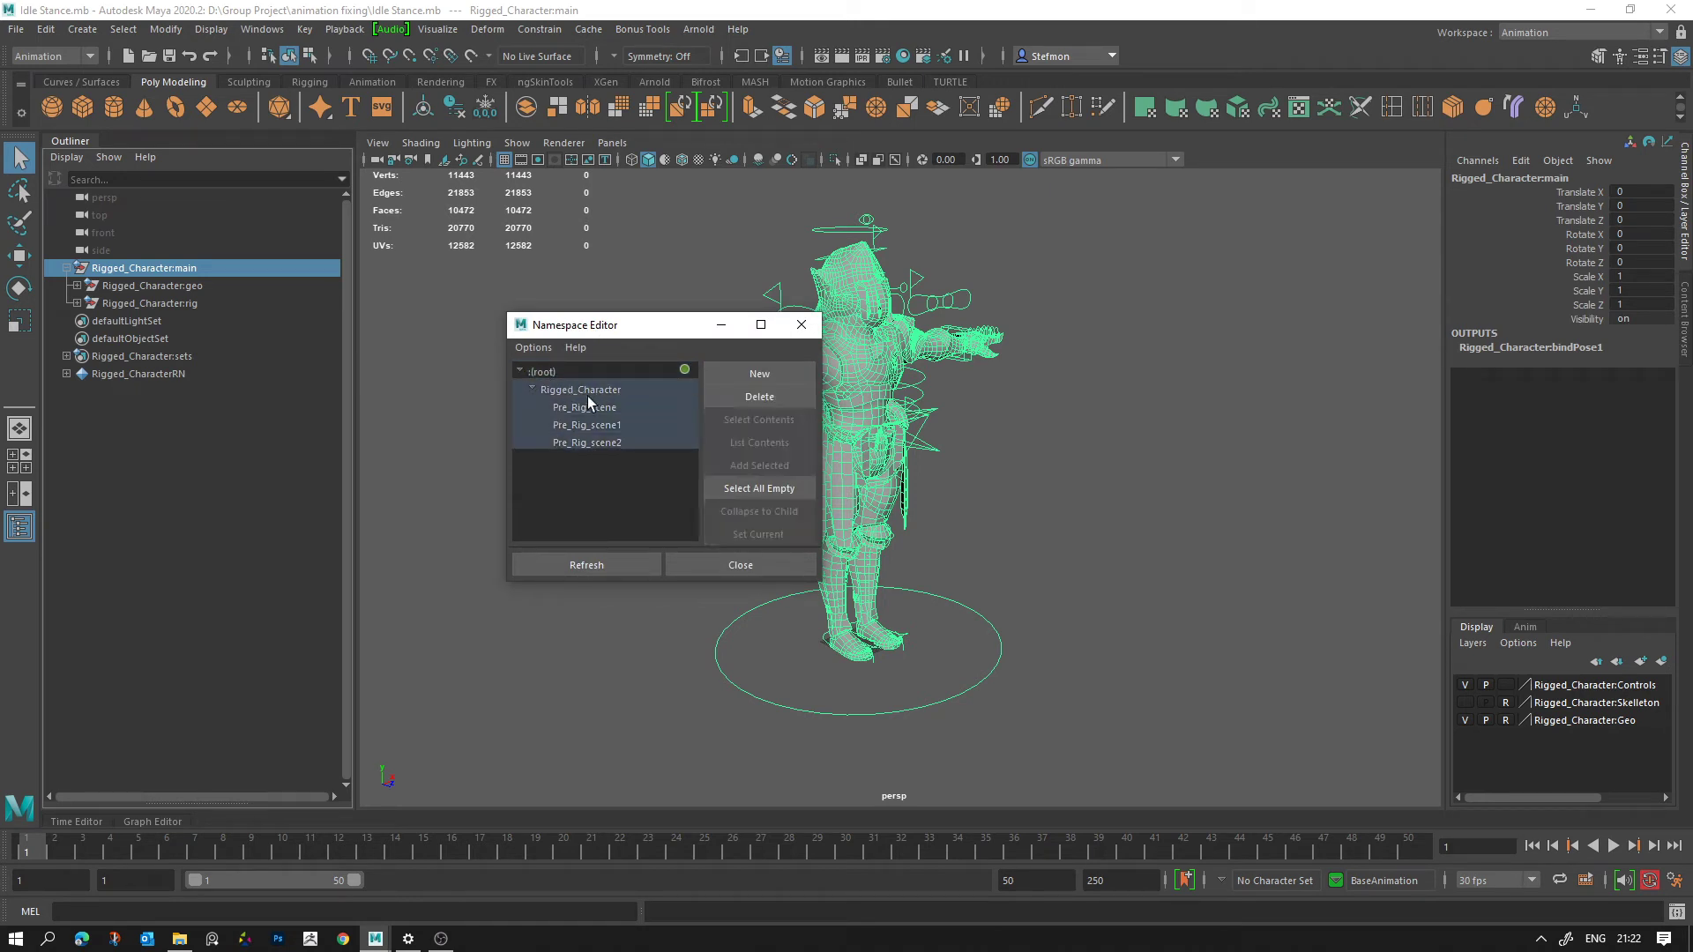
click(738, 396)
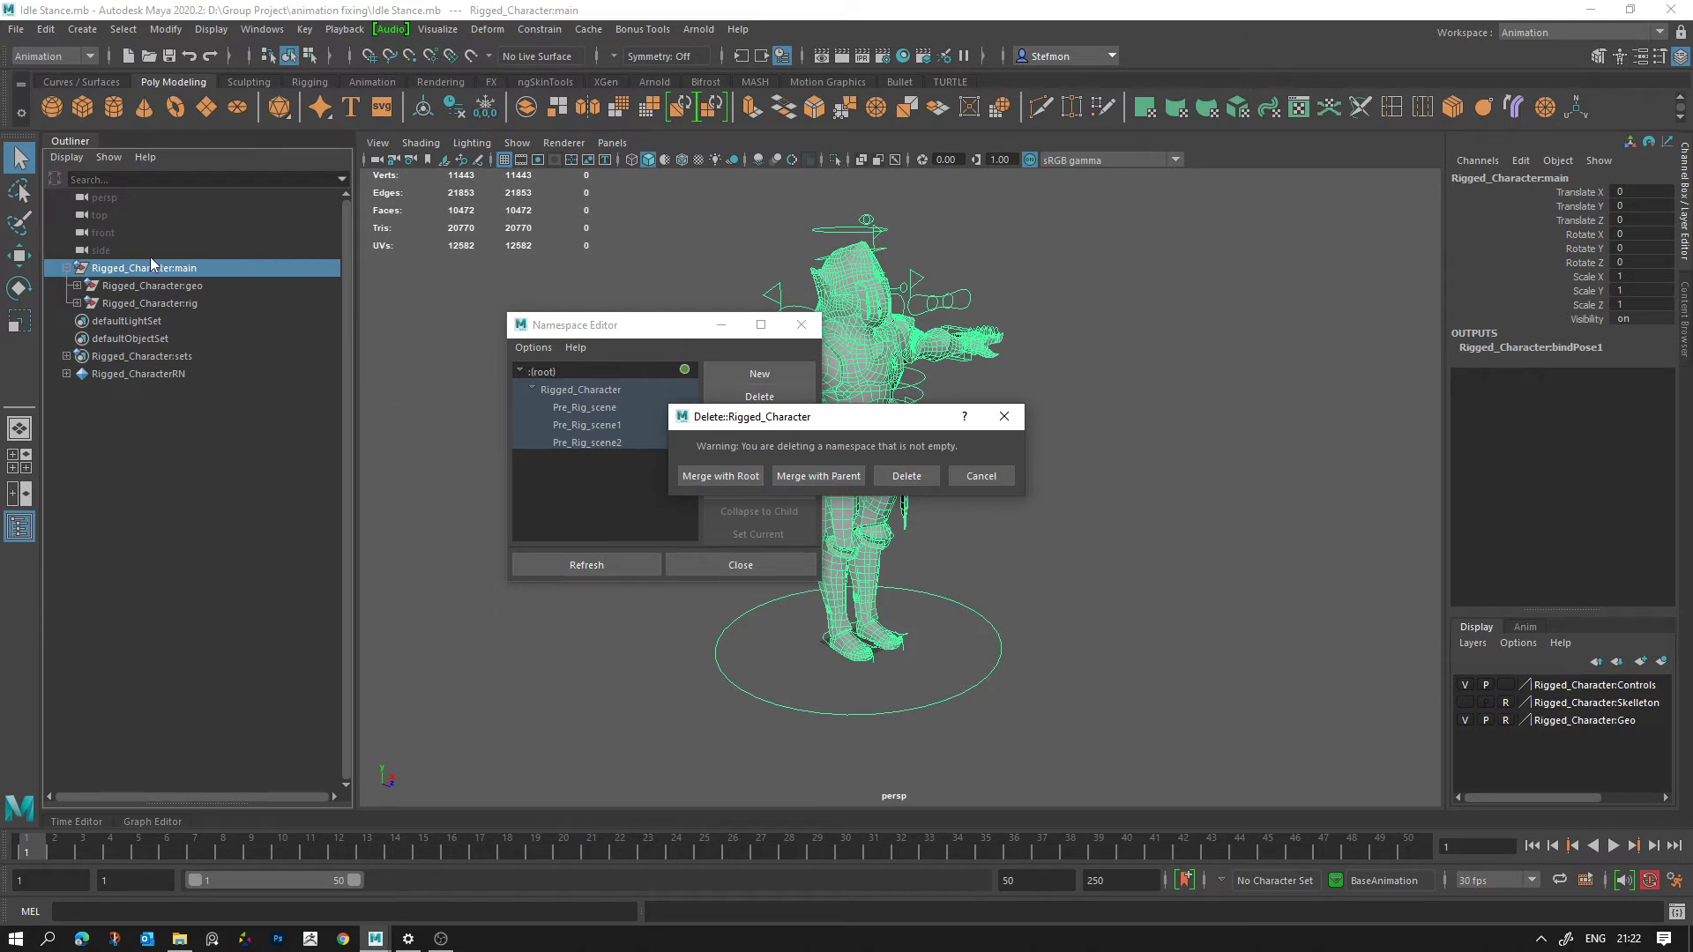
click(720, 476)
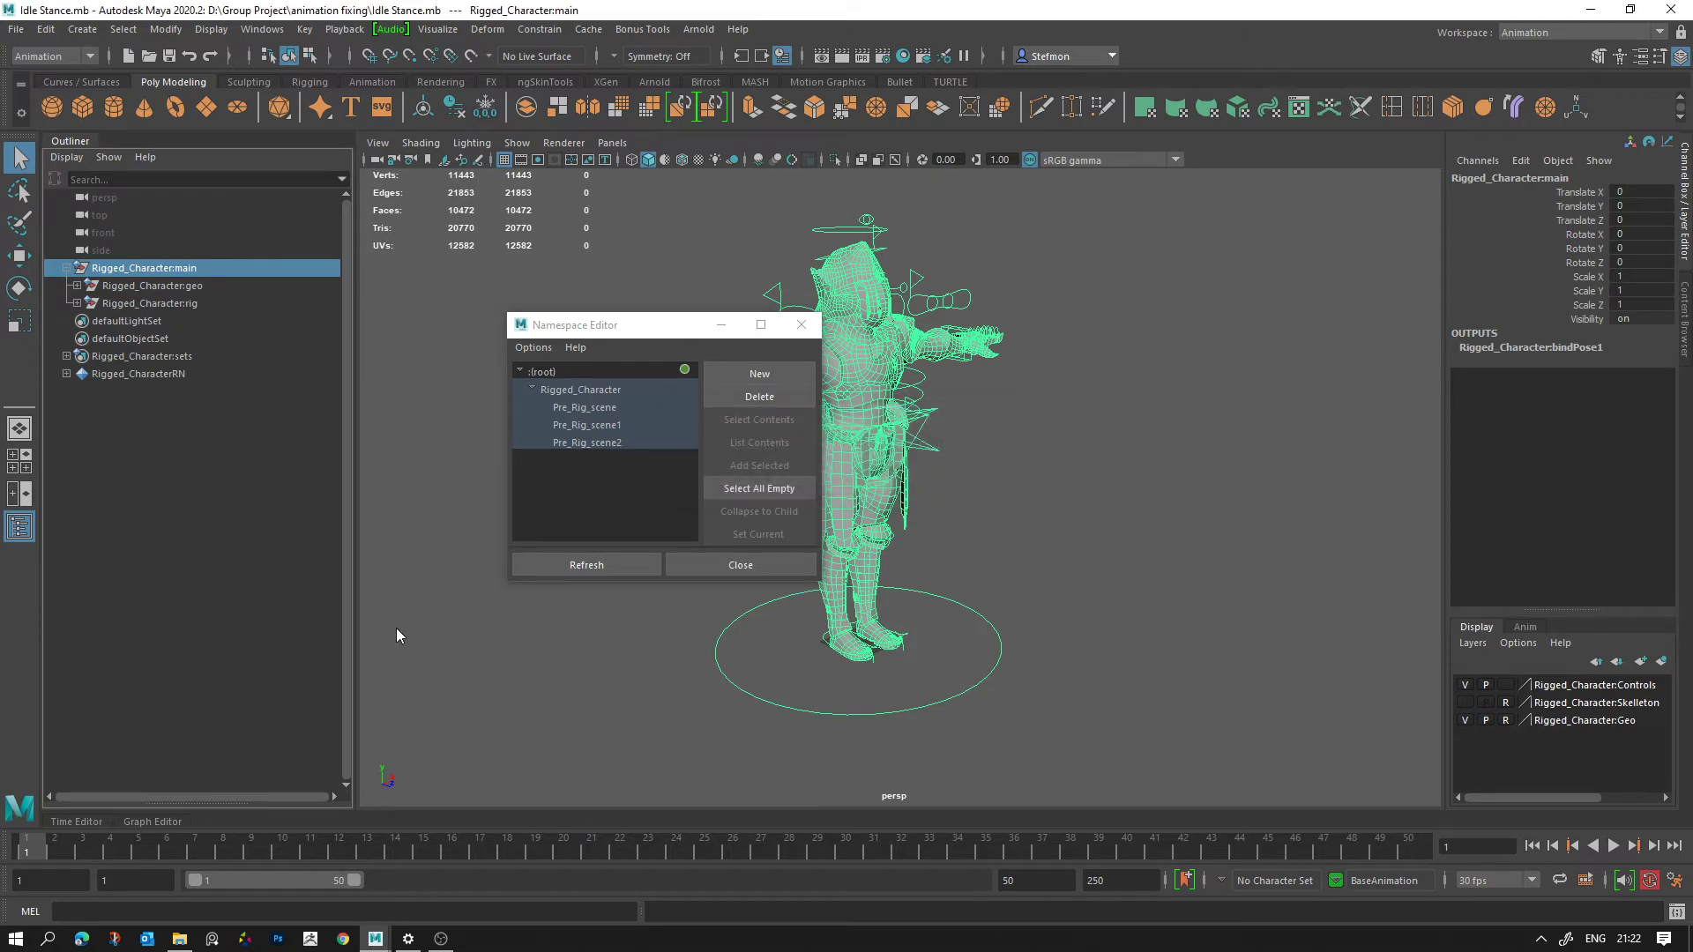
click(801, 325)
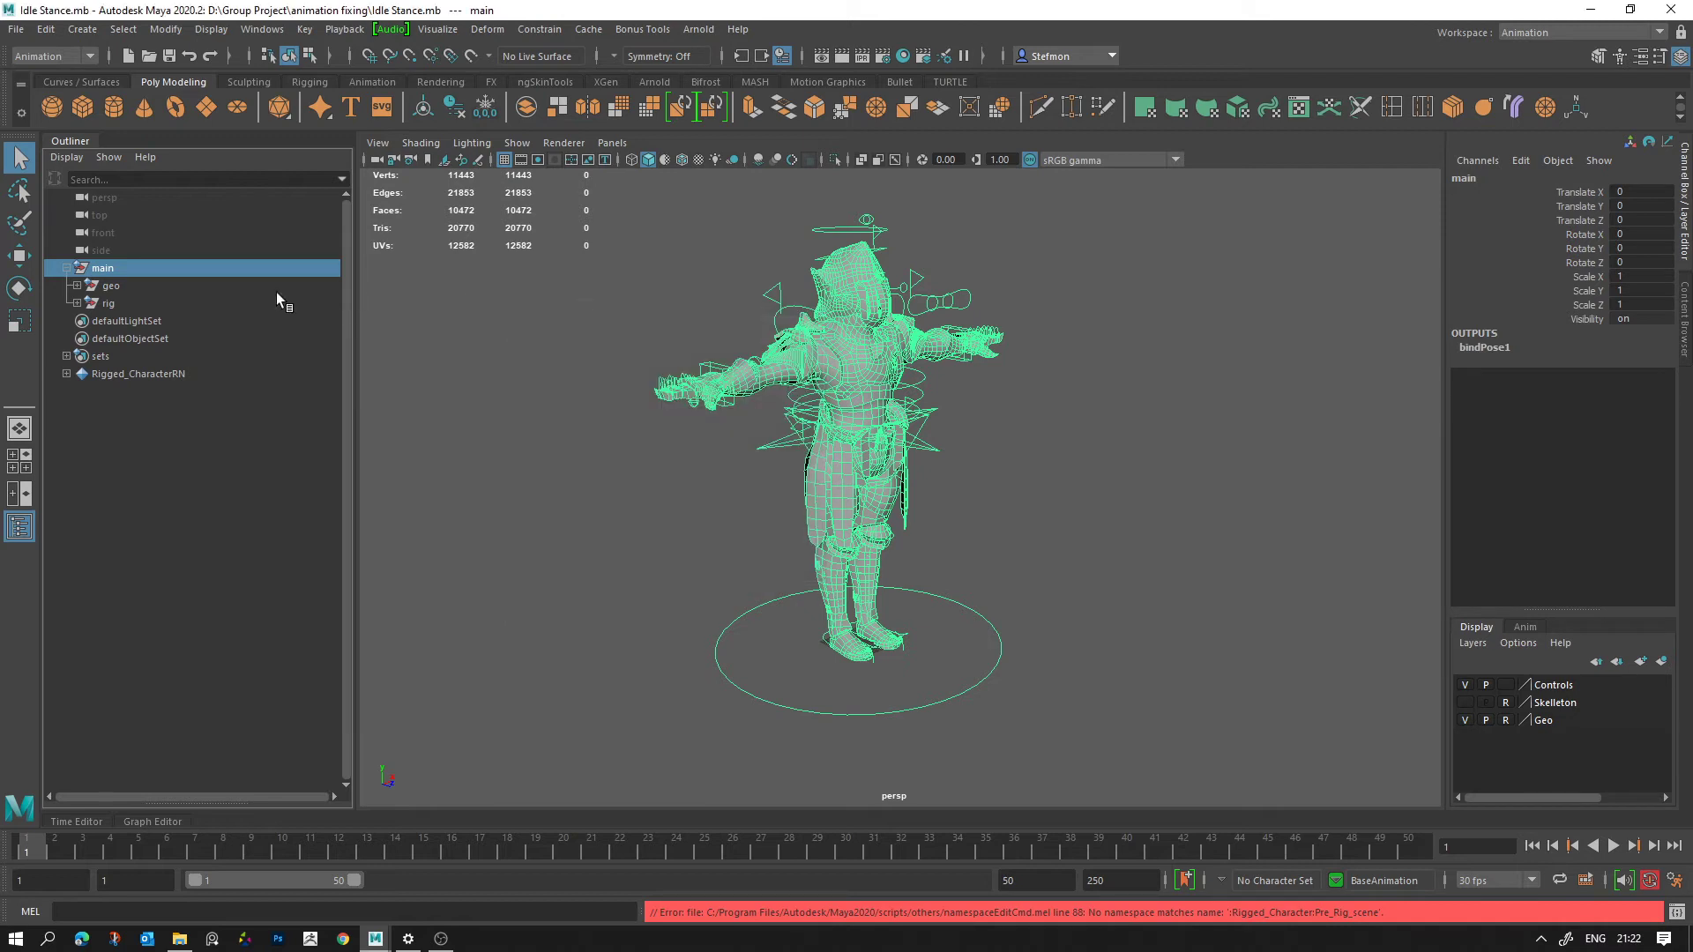
Expand rig and skeleton and select root_root_joint to inspect the un-prefixed joints
click(77, 303)
shift+click(88, 339)
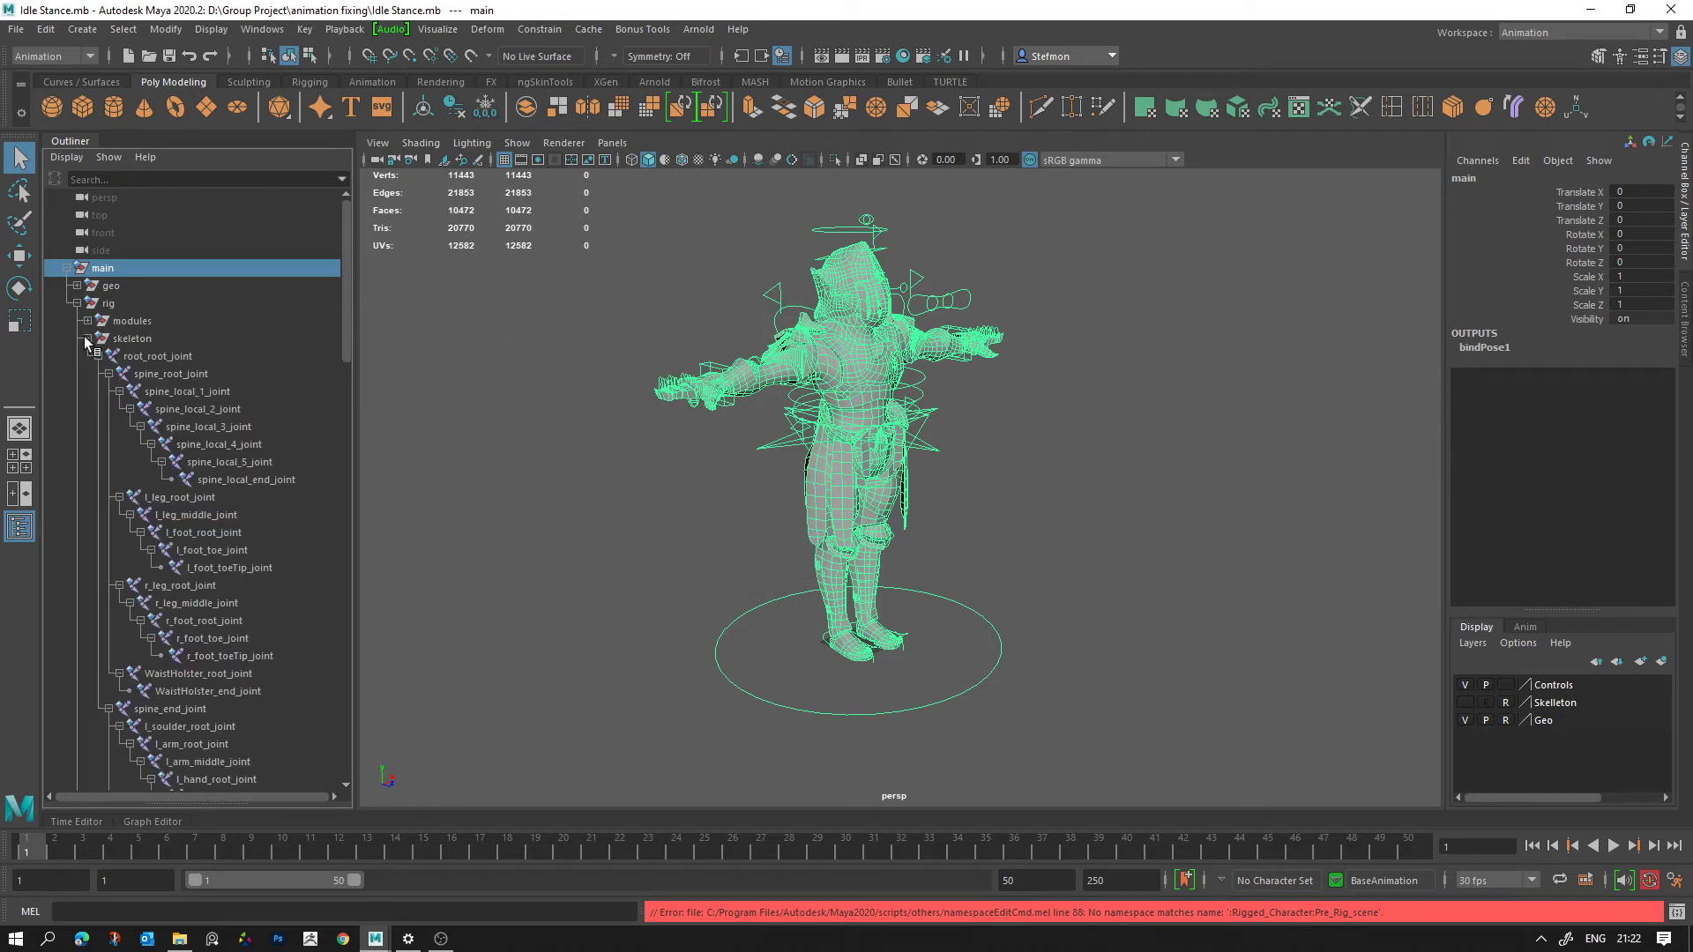
click(179, 355)
scroll(219, 410, down, 15)
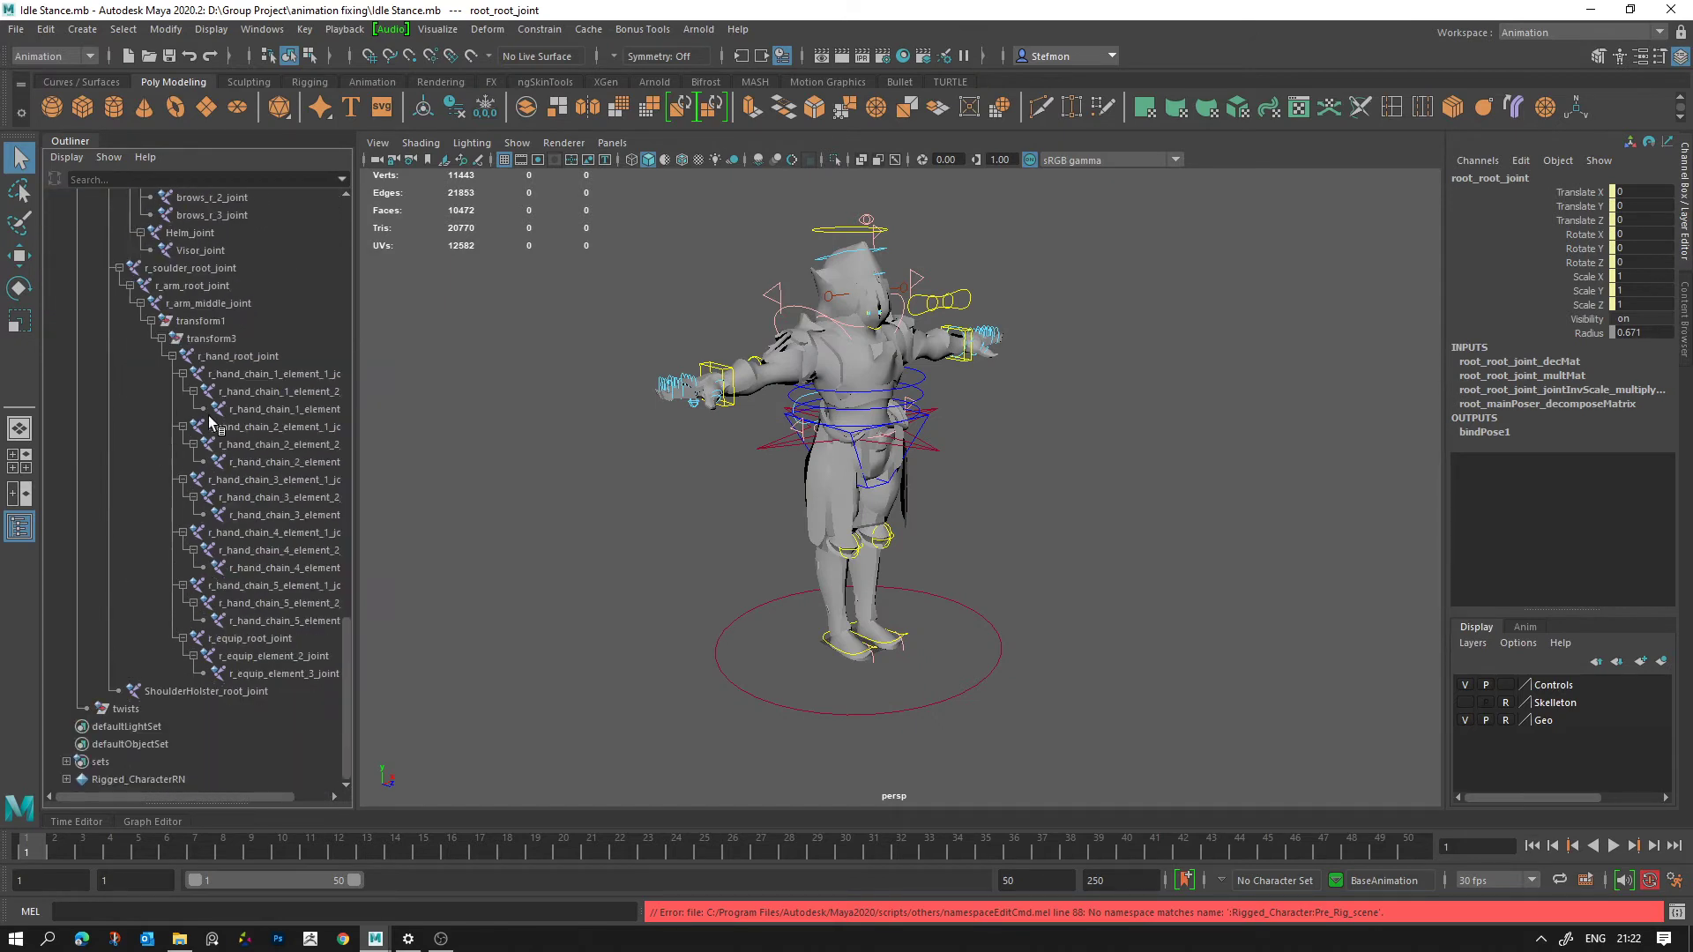
scroll(246, 639, up, 15)
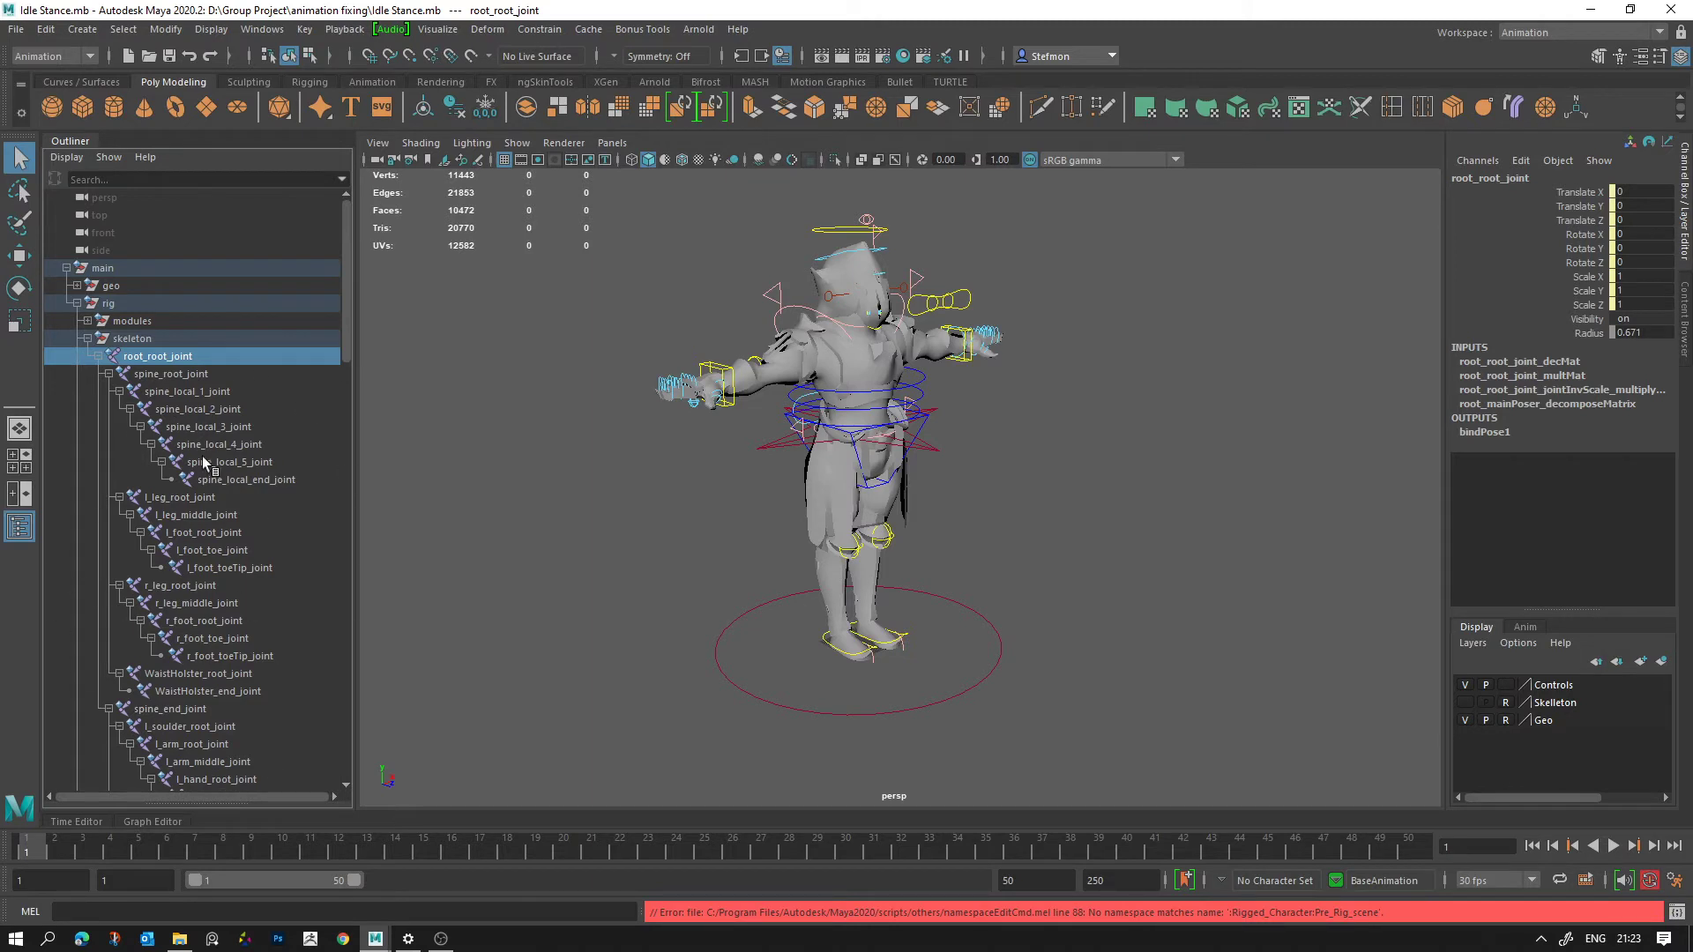
scroll(141, 647, down, 3)
scroll(141, 648, up, 3)
Undo the namespace merge with Ctrl+Z, restoring the Rigged_Character prefixes
key(ctrl+z)
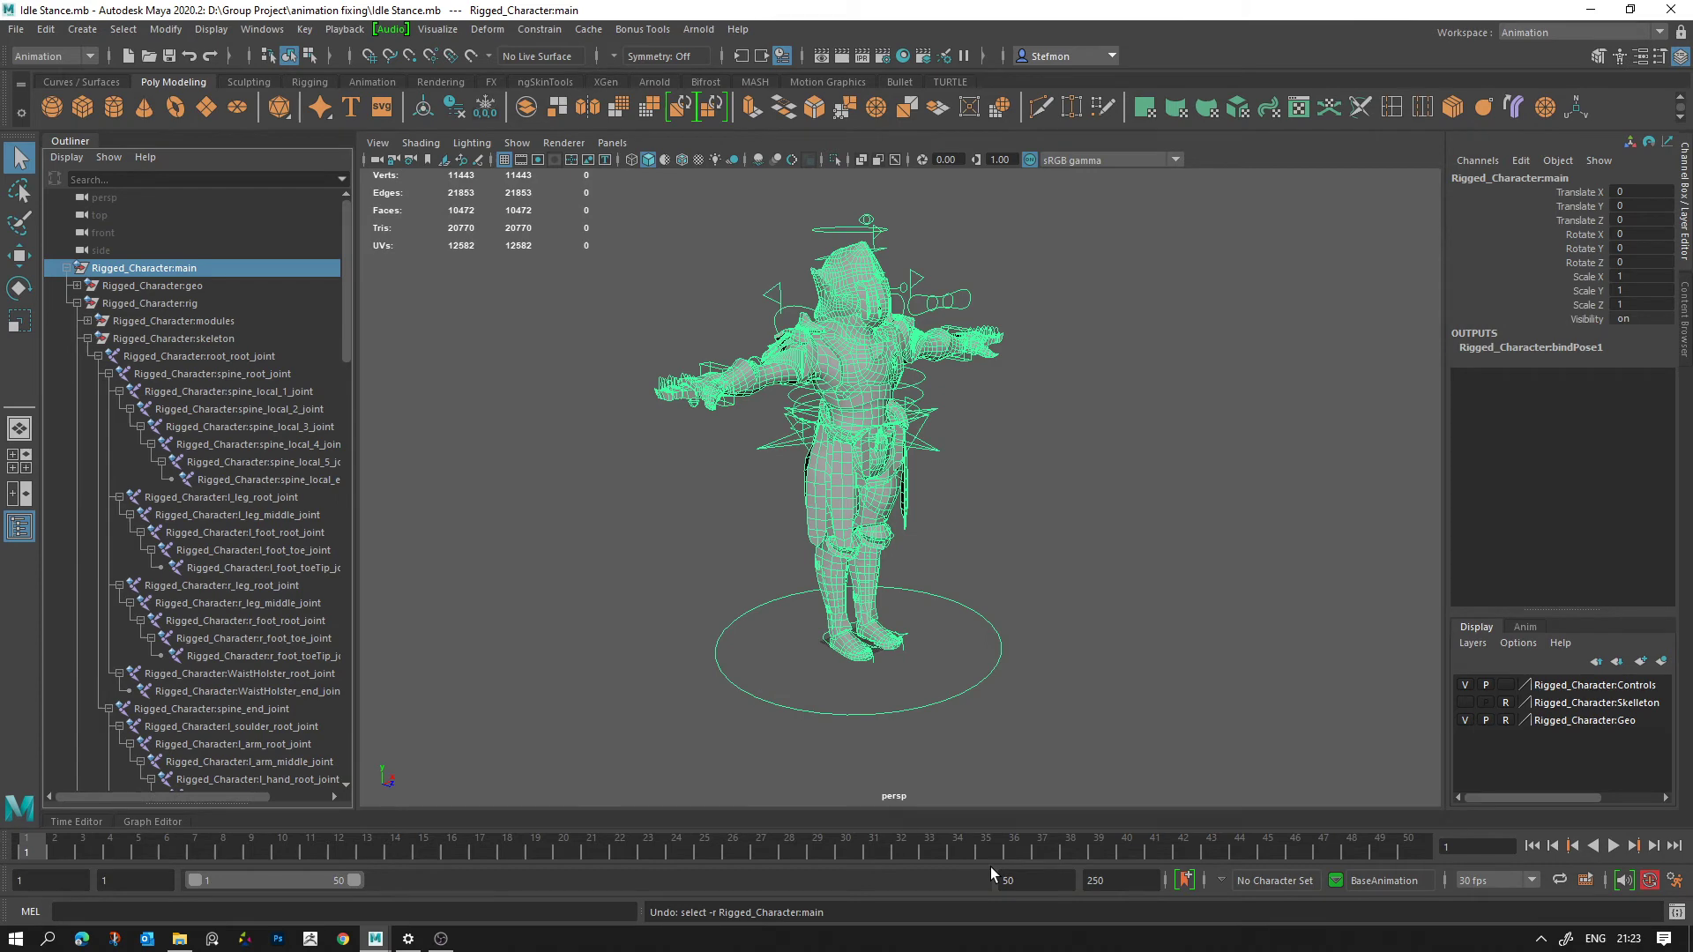
scroll(295, 558, down, 10)
scroll(301, 557, down, 10)
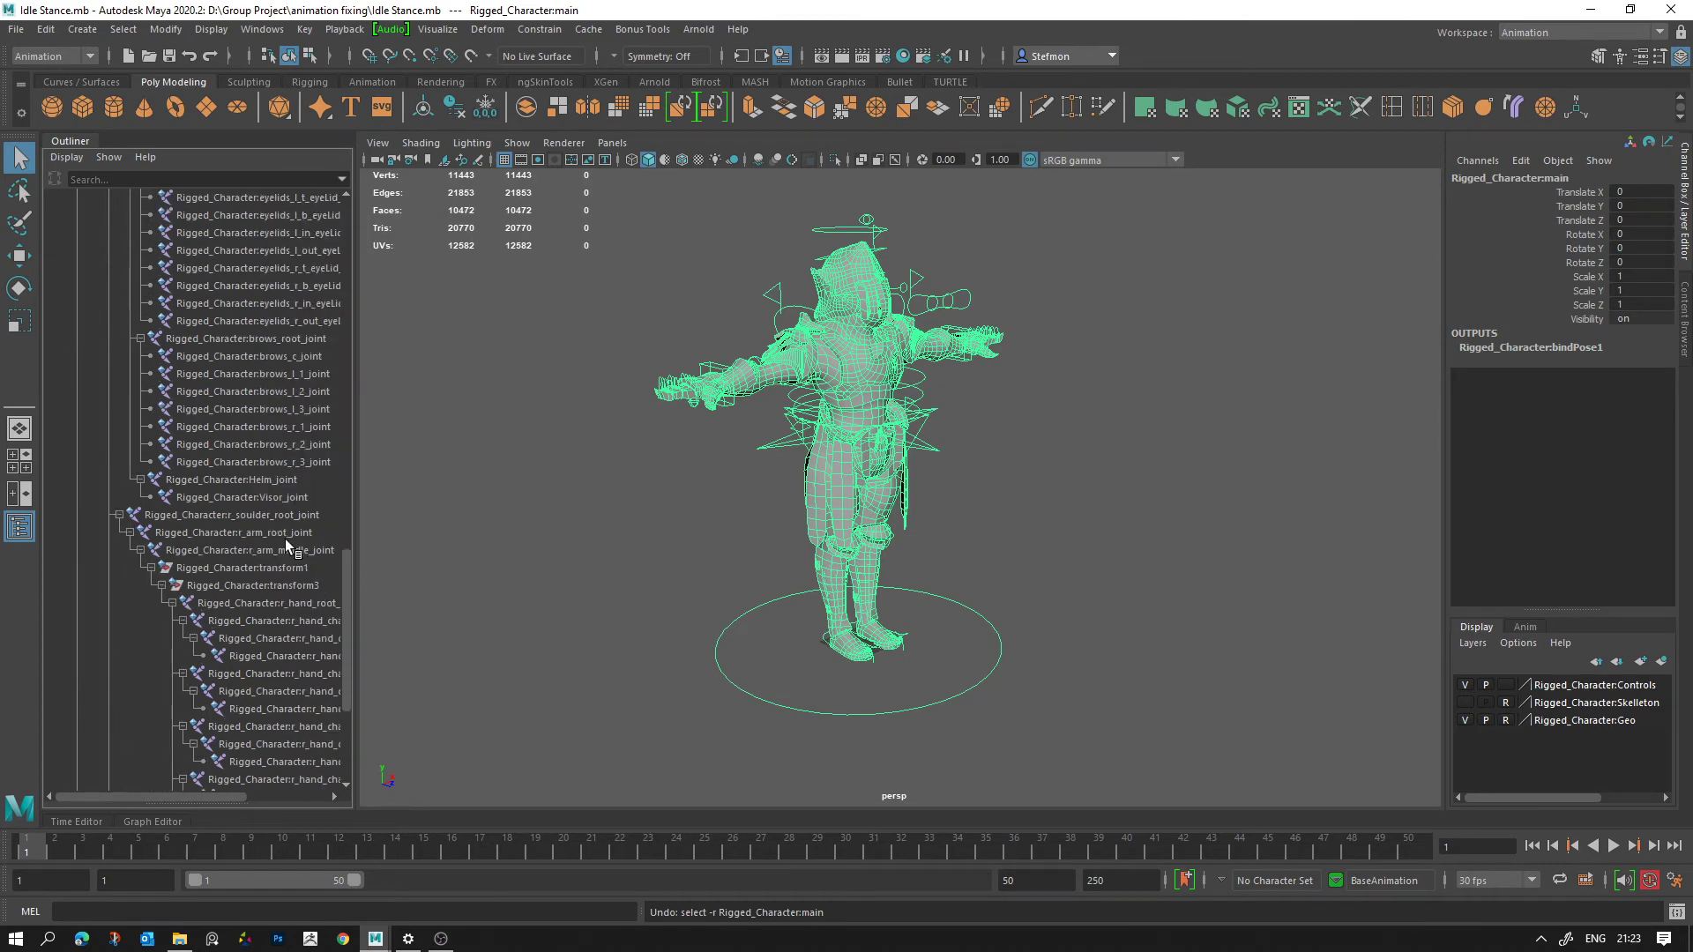
Find transform1 and transform3 under r_arm_middle_joint and drag-select them
scroll(256, 314, down, 5)
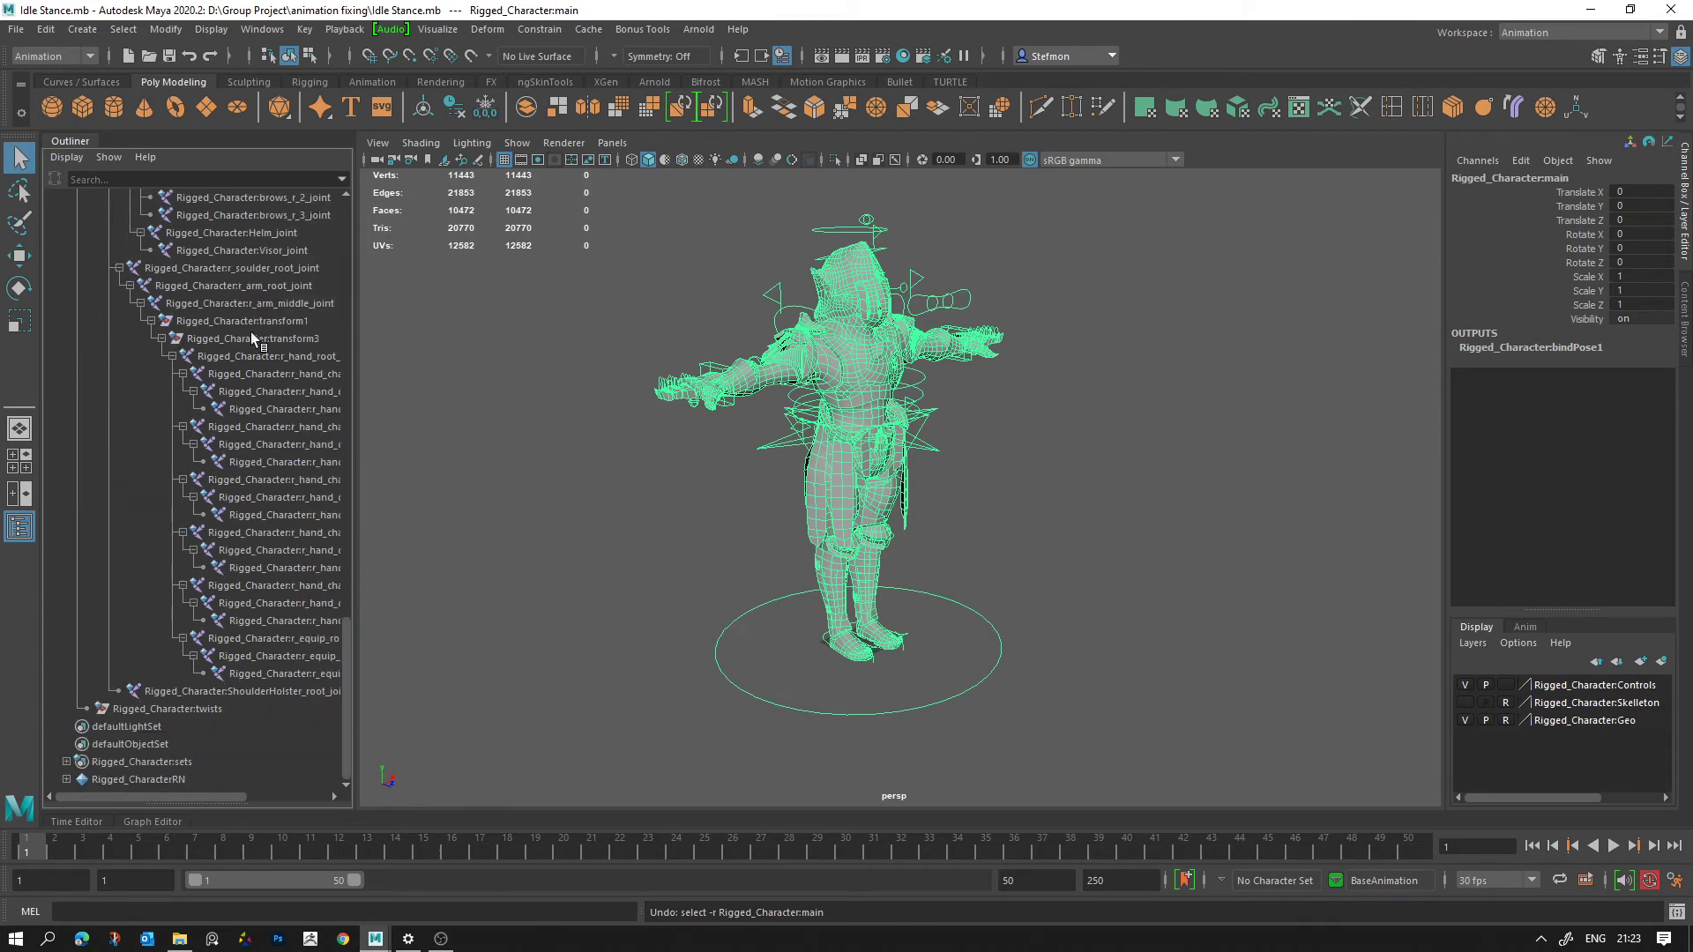
scroll(217, 388, up, 10)
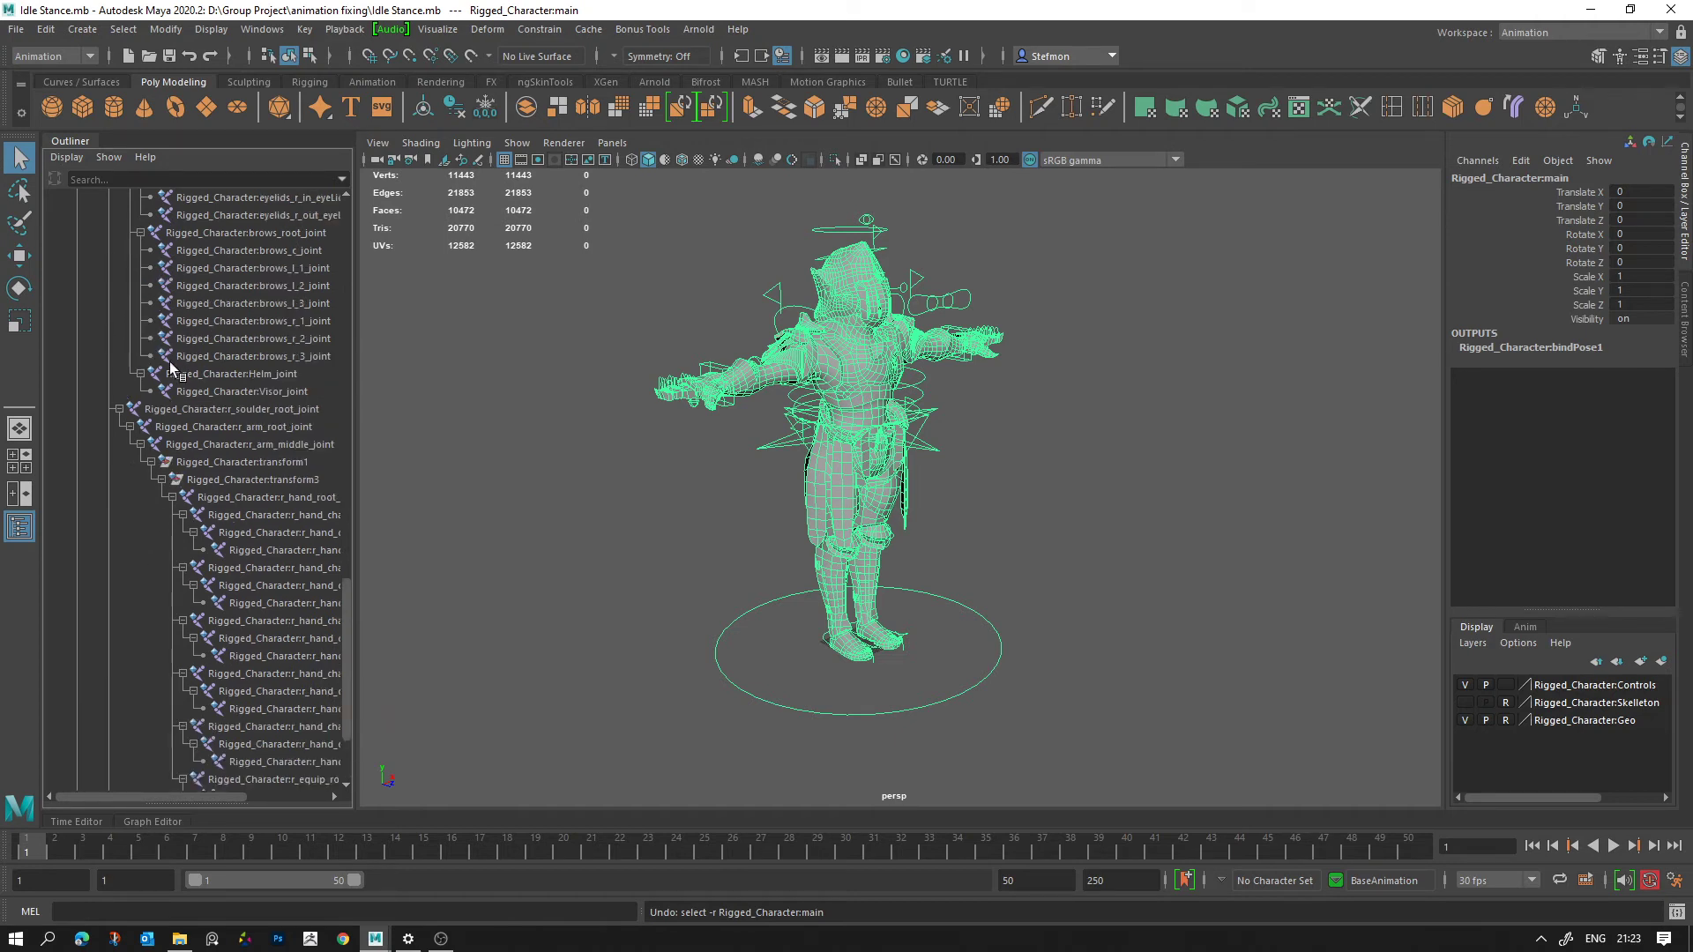
scroll(215, 457, up, 7)
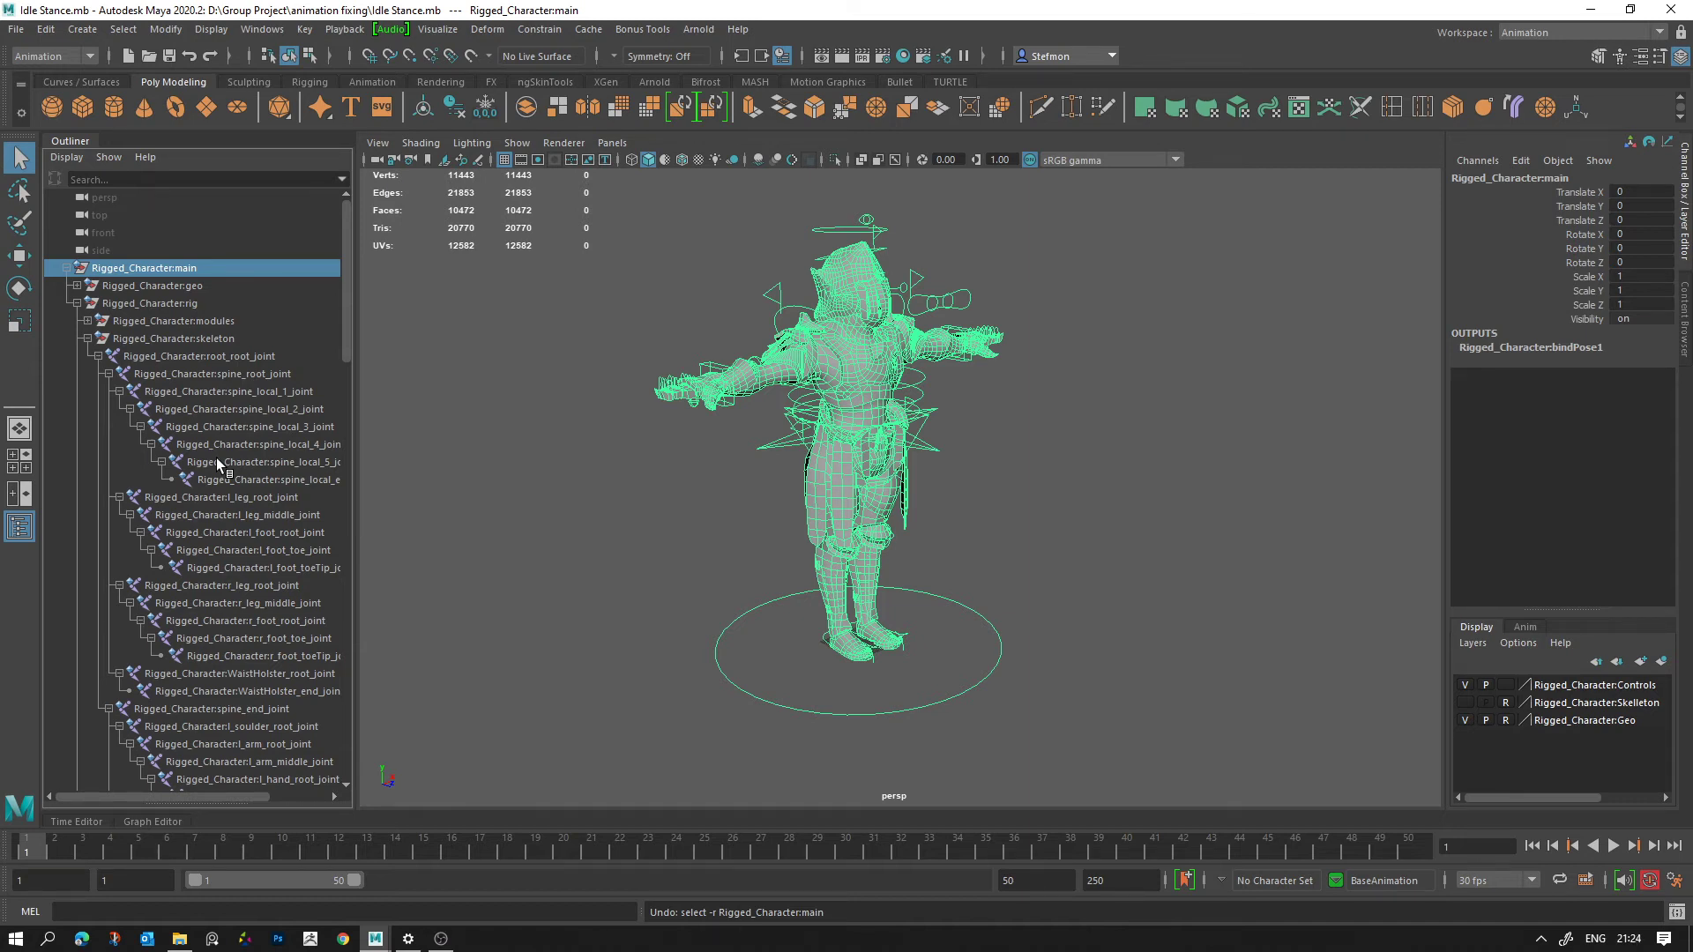
scroll(216, 457, down, 15)
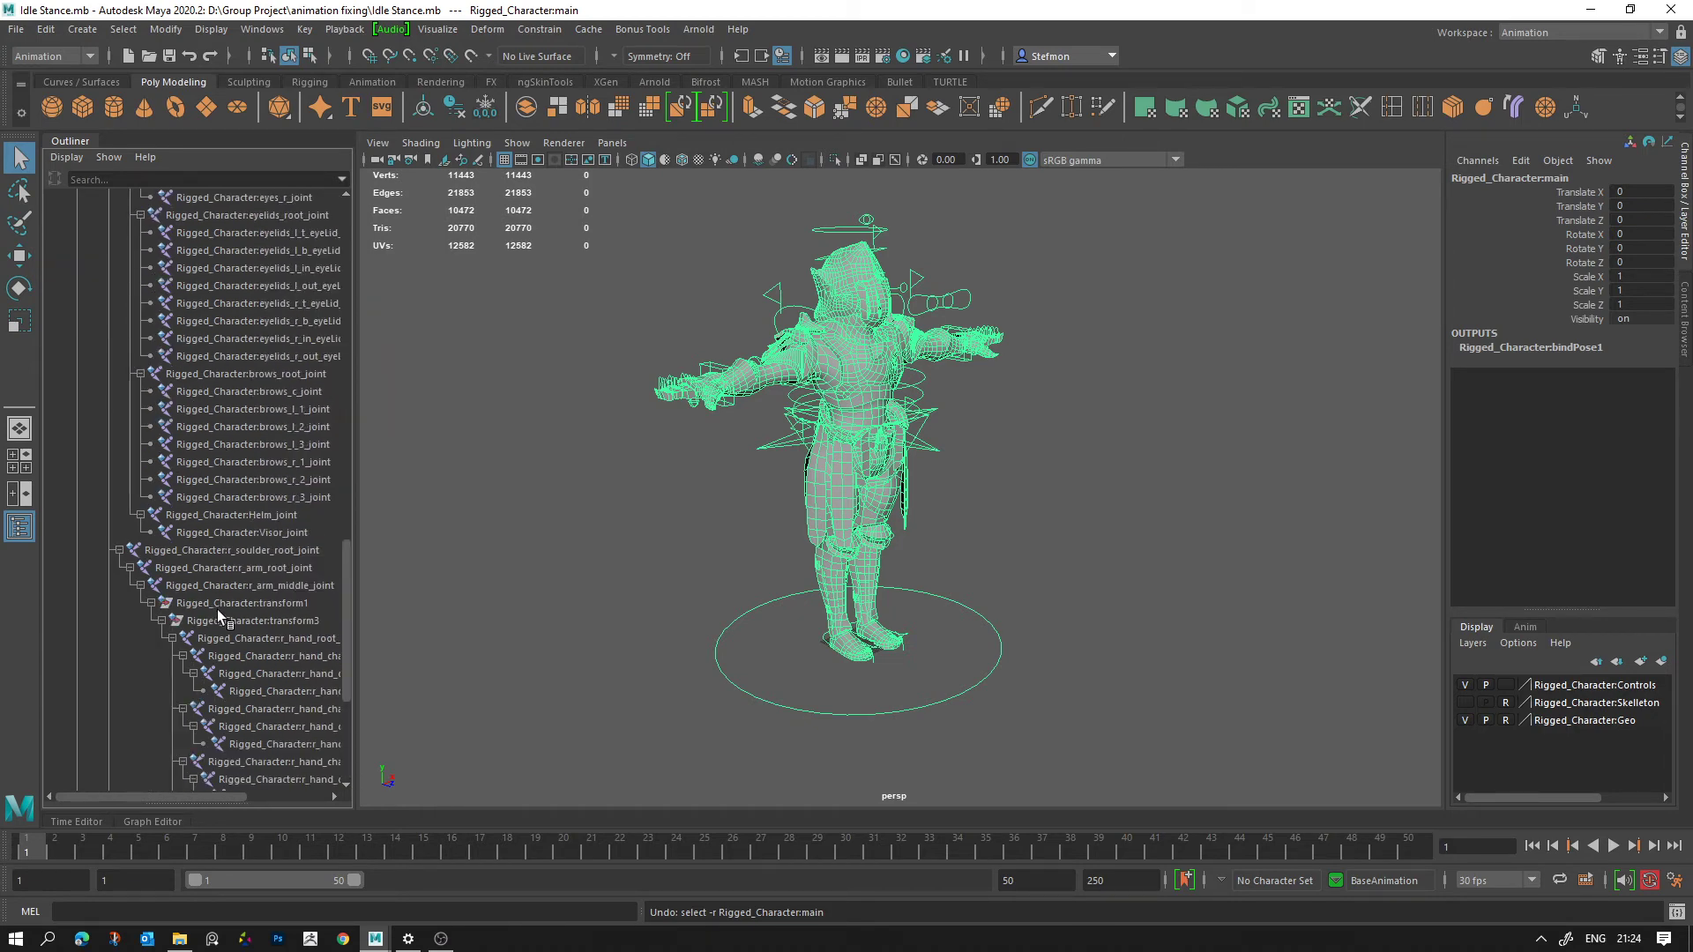
drag(217, 611, 214, 616)
scroll(214, 644, up, 15)
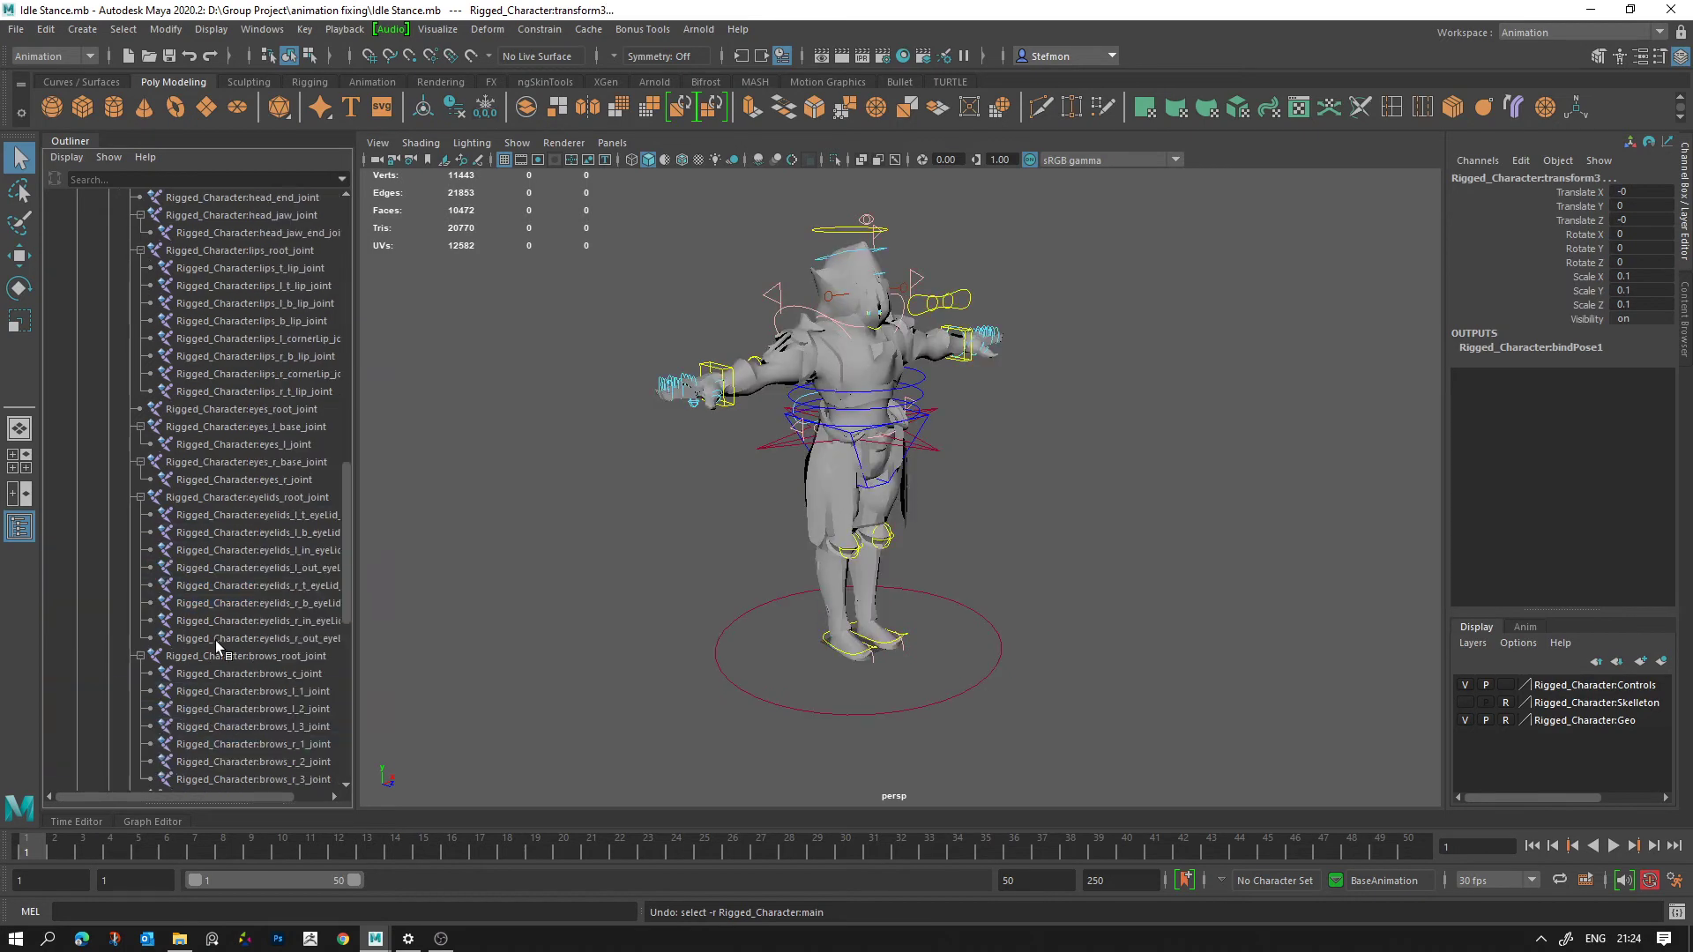
scroll(226, 559, down, 10)
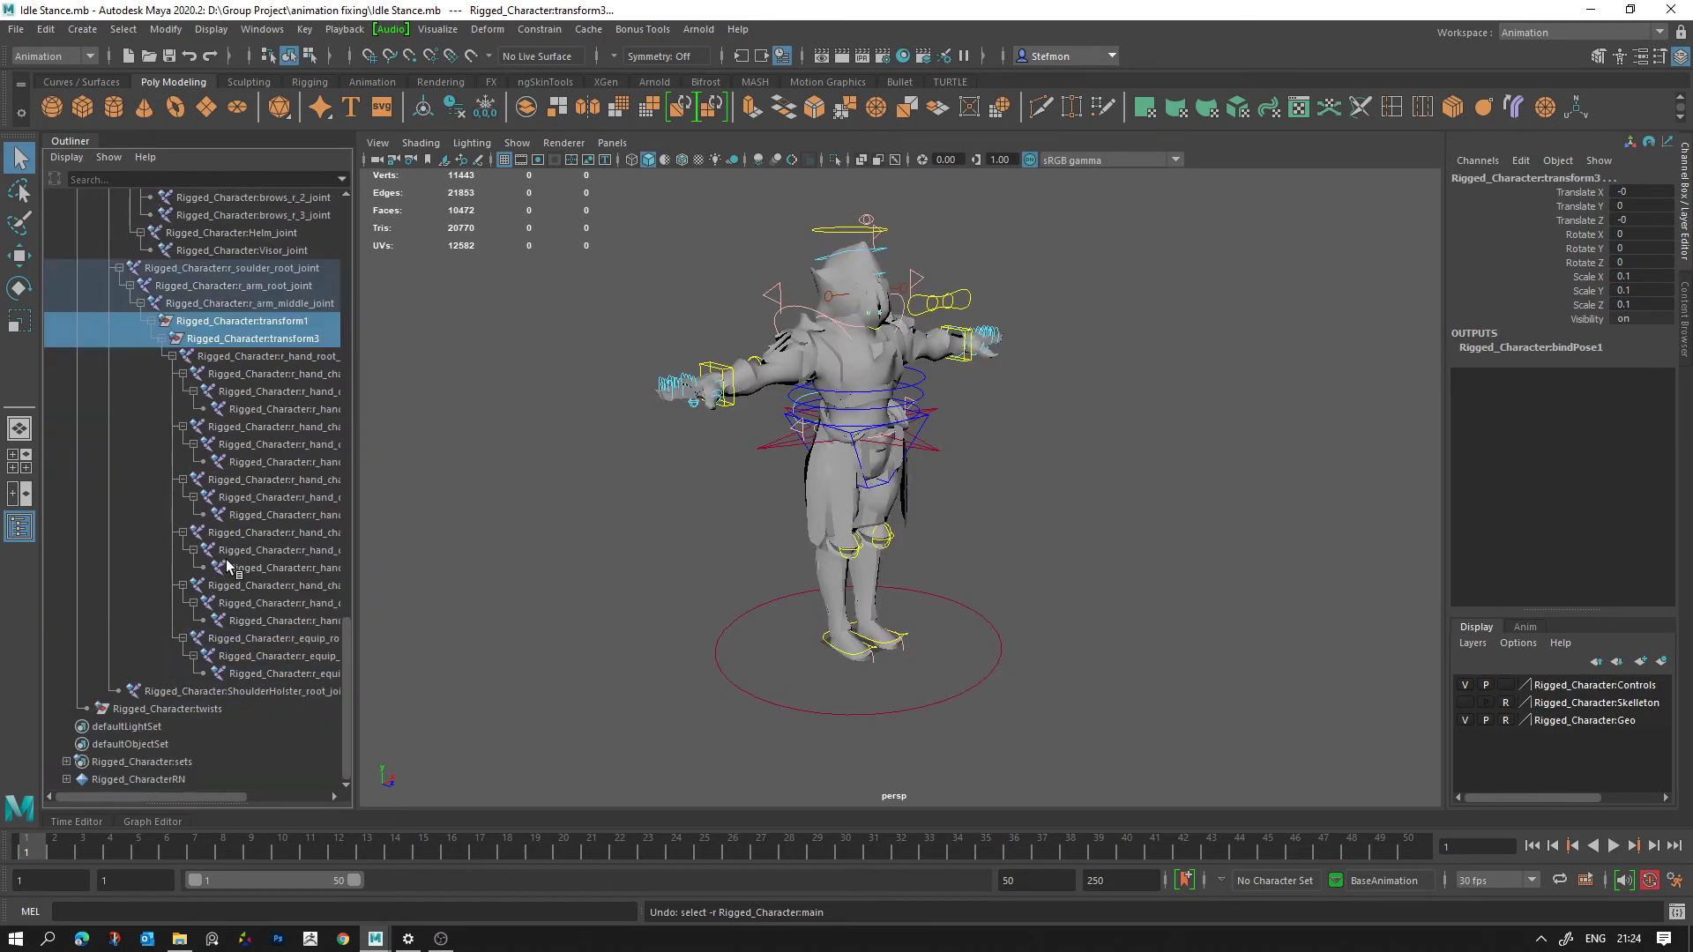
scroll(233, 589, up, 10)
Select Rigged_Character:skeleton, then delete the Rigged_Character namespace, merging it with root
click(208, 342)
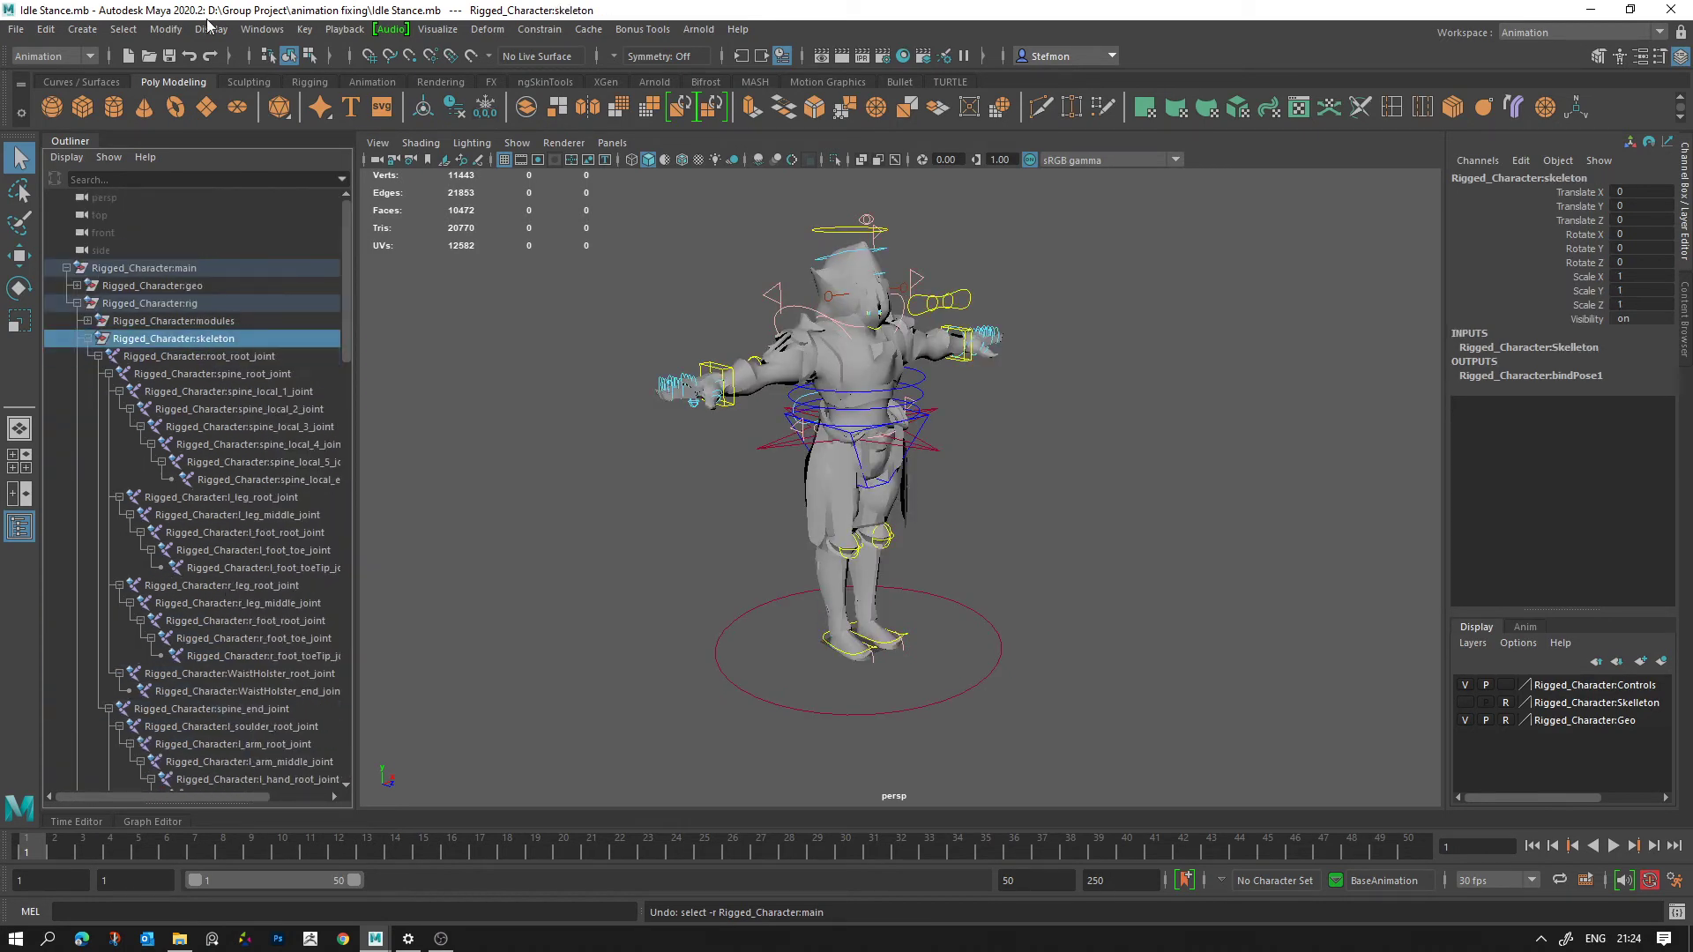
click(278, 30)
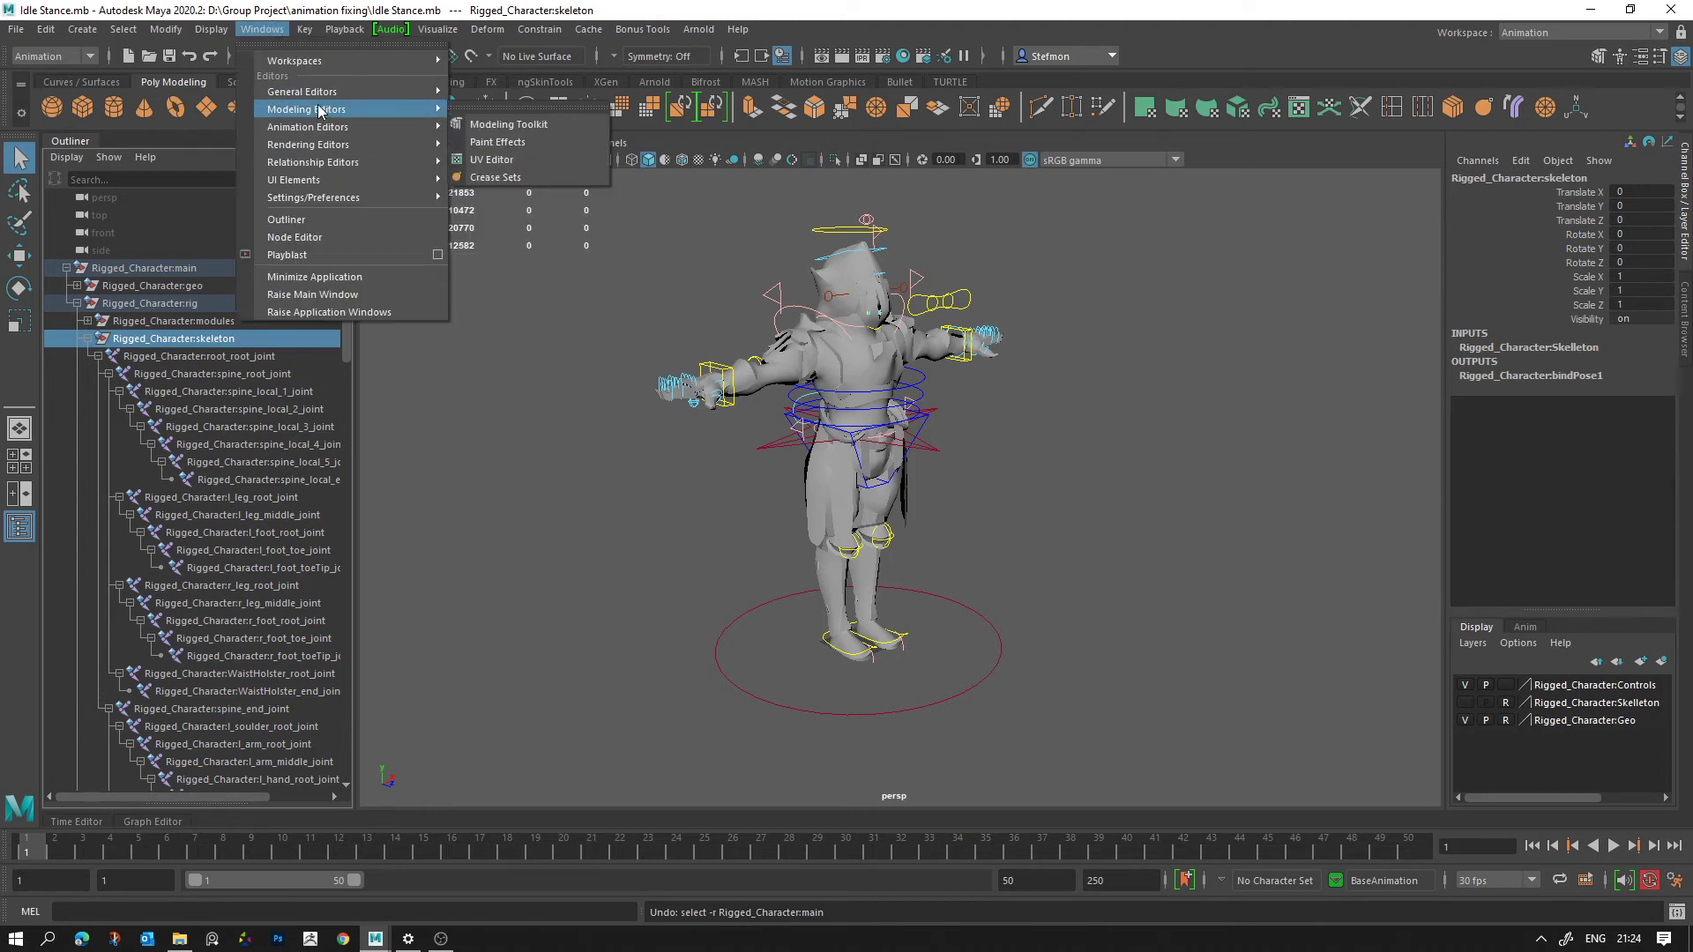
mouse_move(352, 92)
click(522, 361)
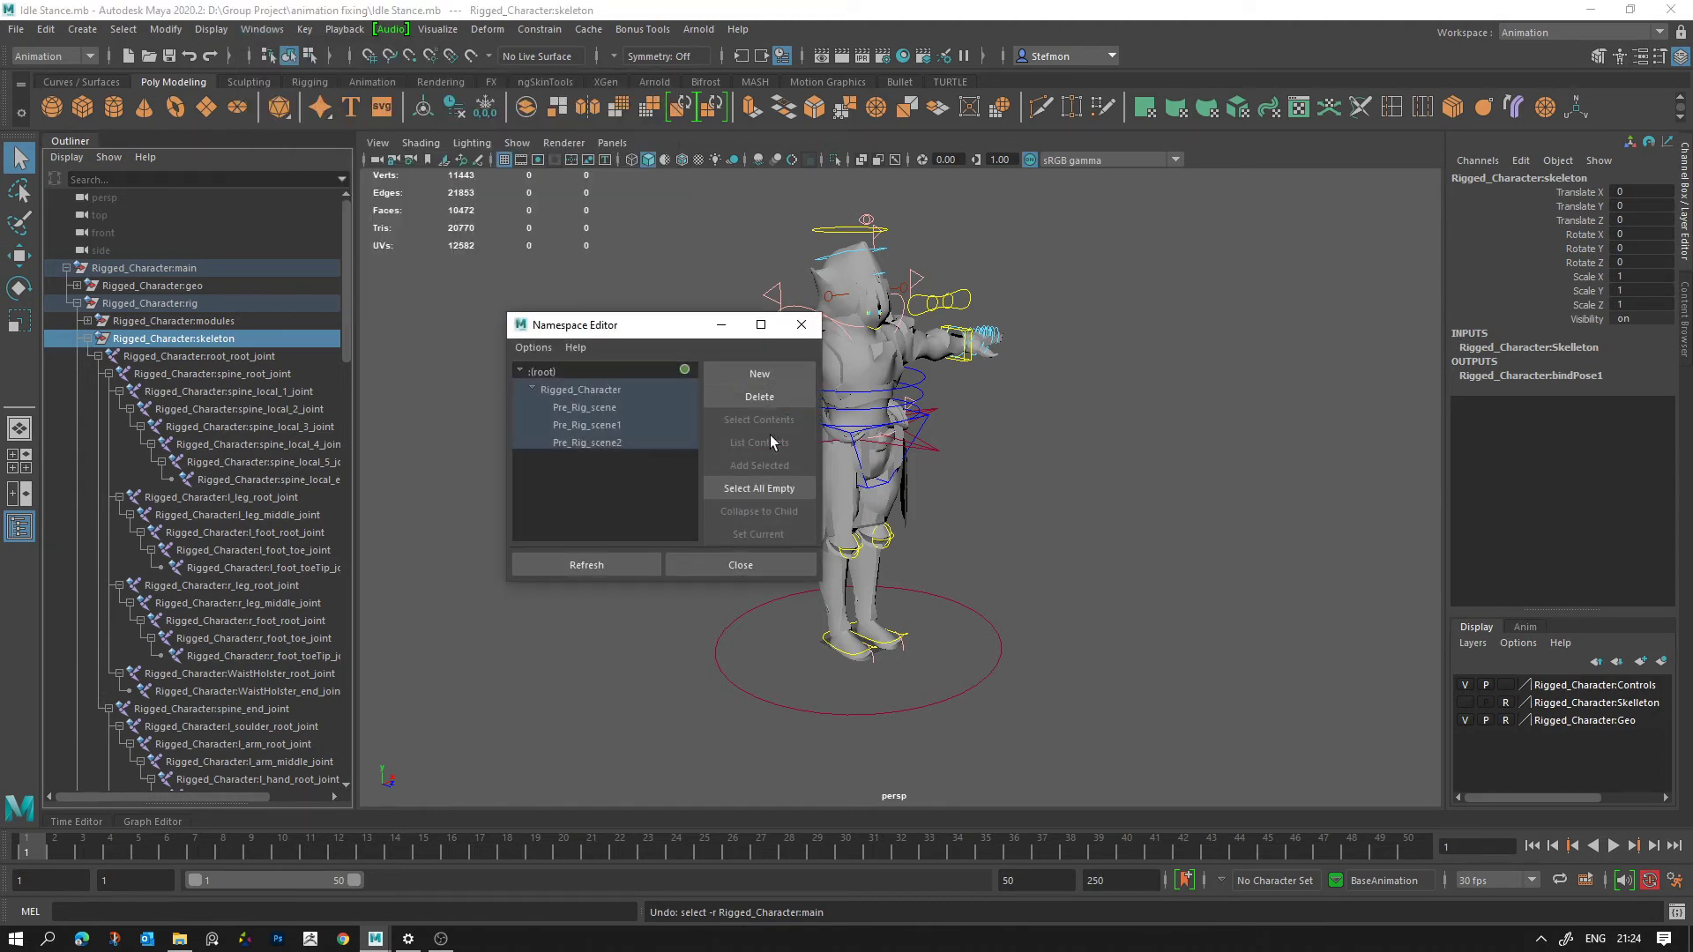
click(616, 388)
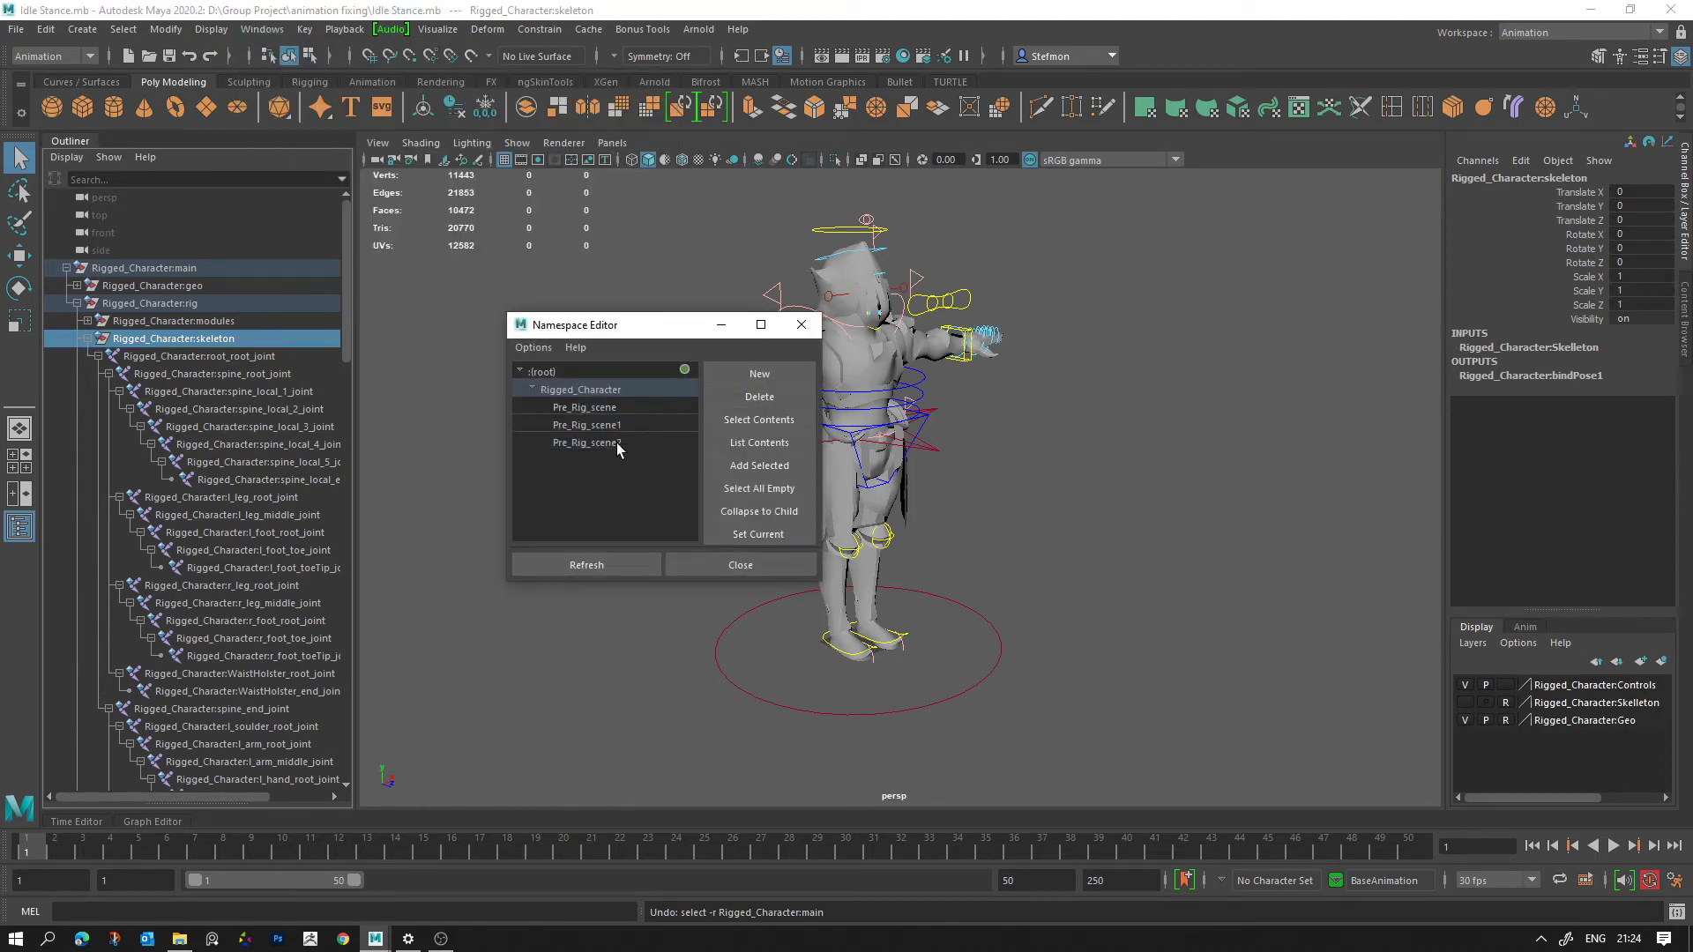
click(757, 397)
click(719, 476)
In the Outliner, select root_root_joint through ShoulderHolster_root_joint as one joint range
click(806, 328)
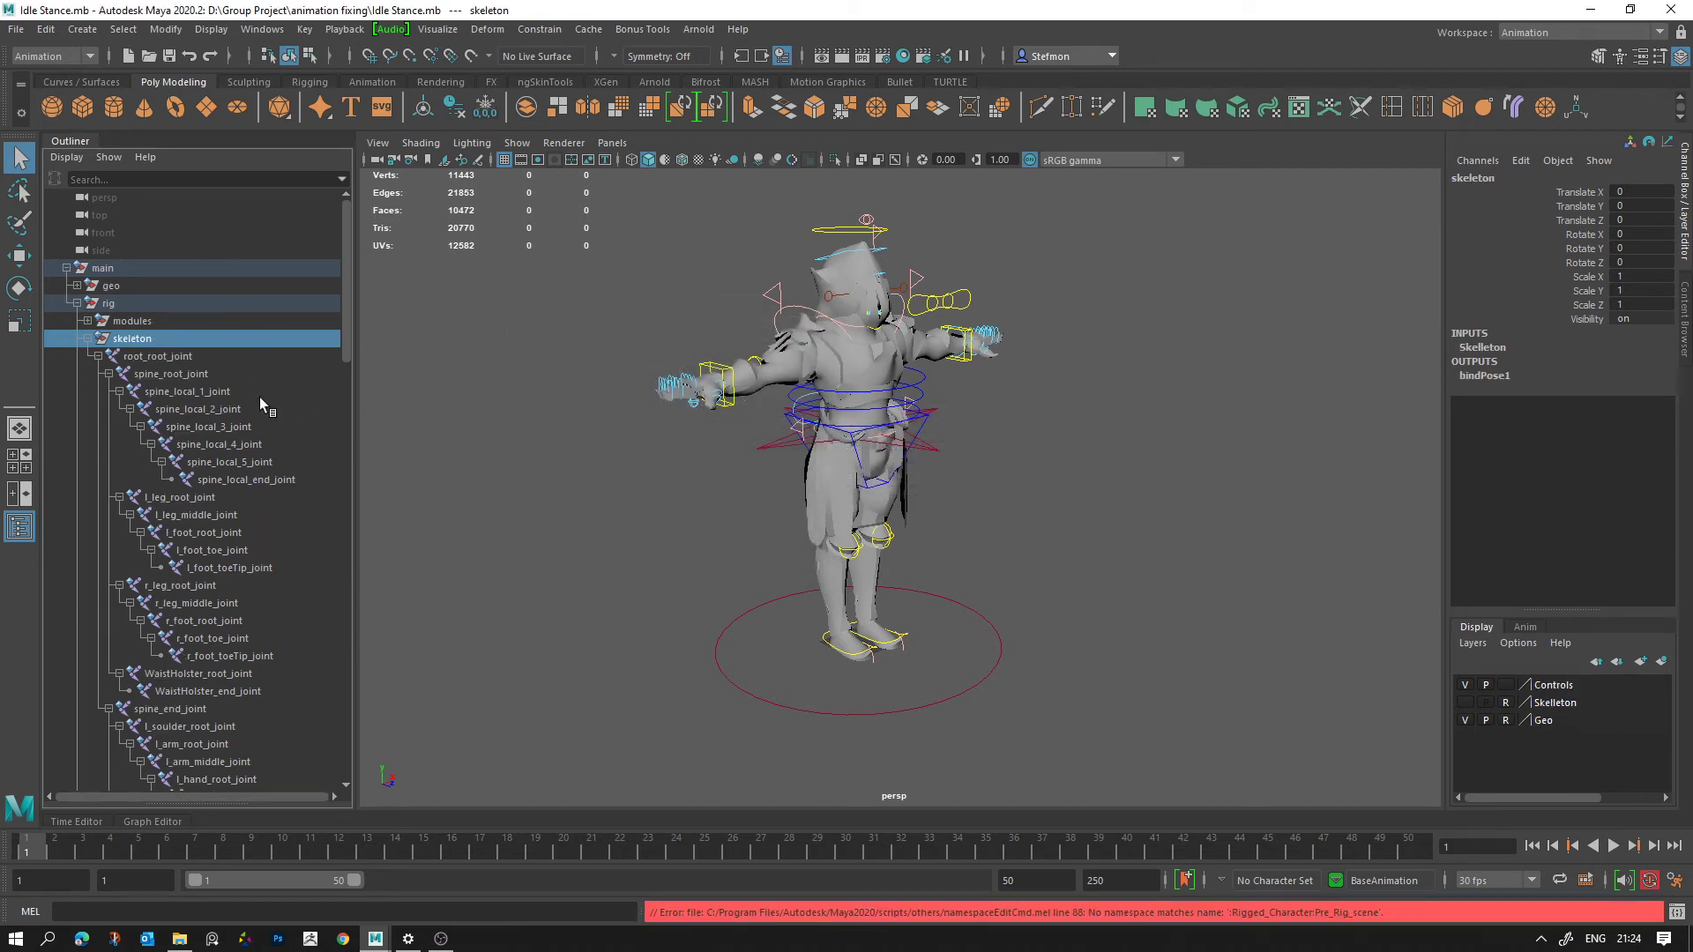
click(379, 372)
click(181, 357)
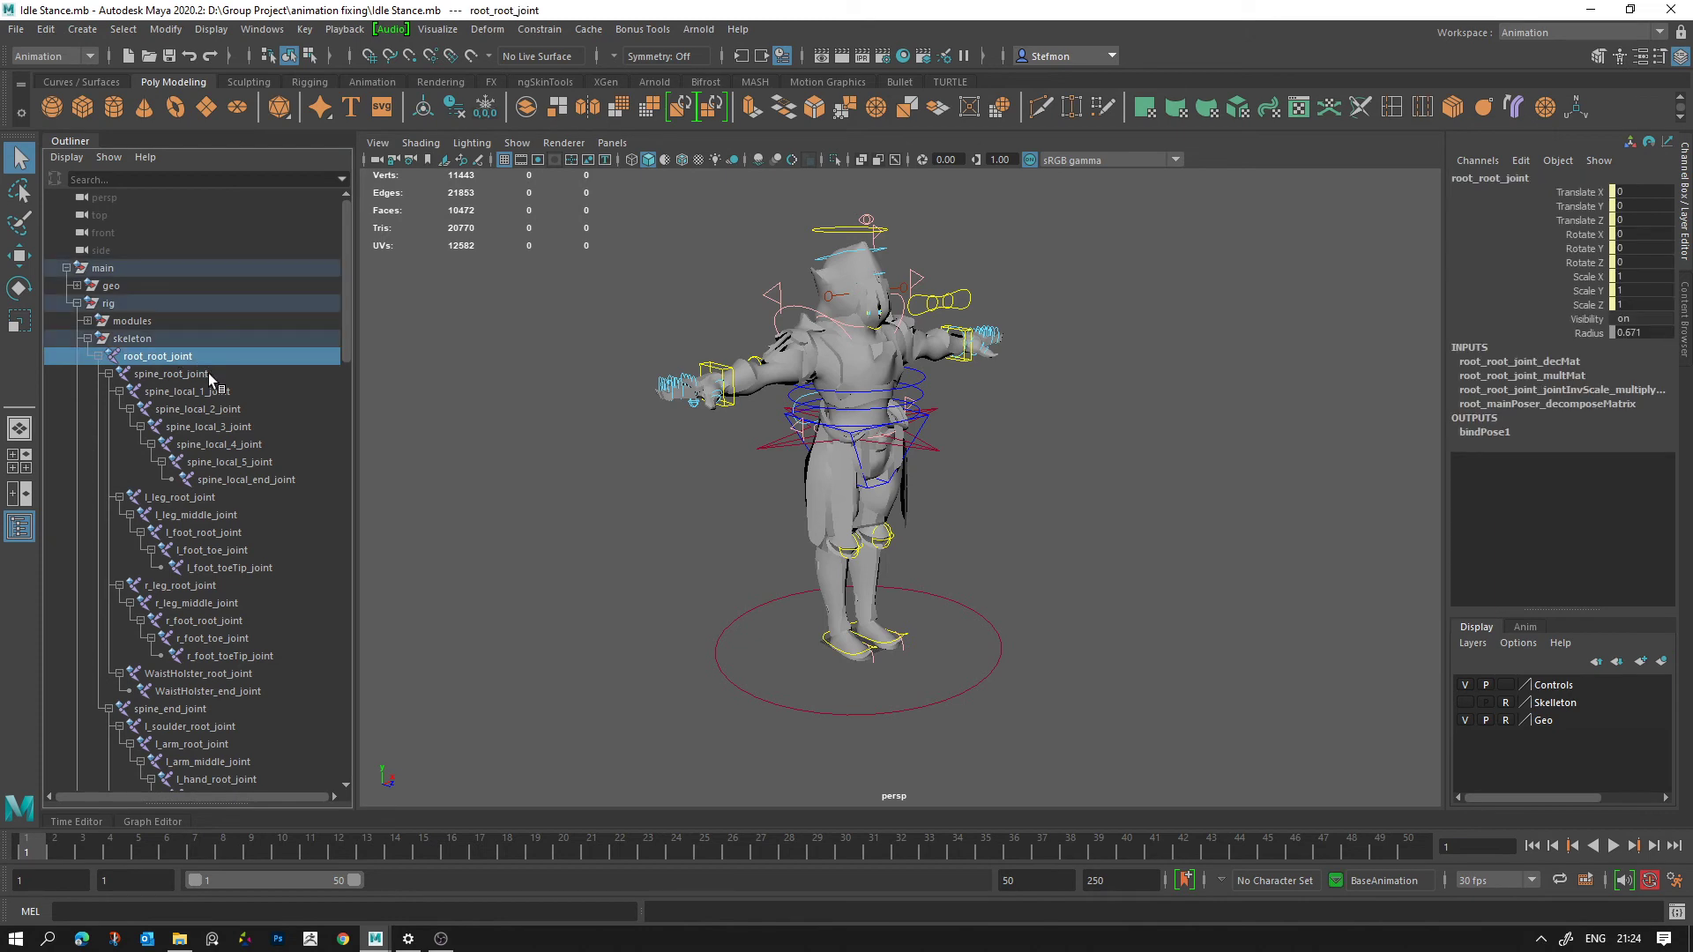
scroll(216, 388, down, 20)
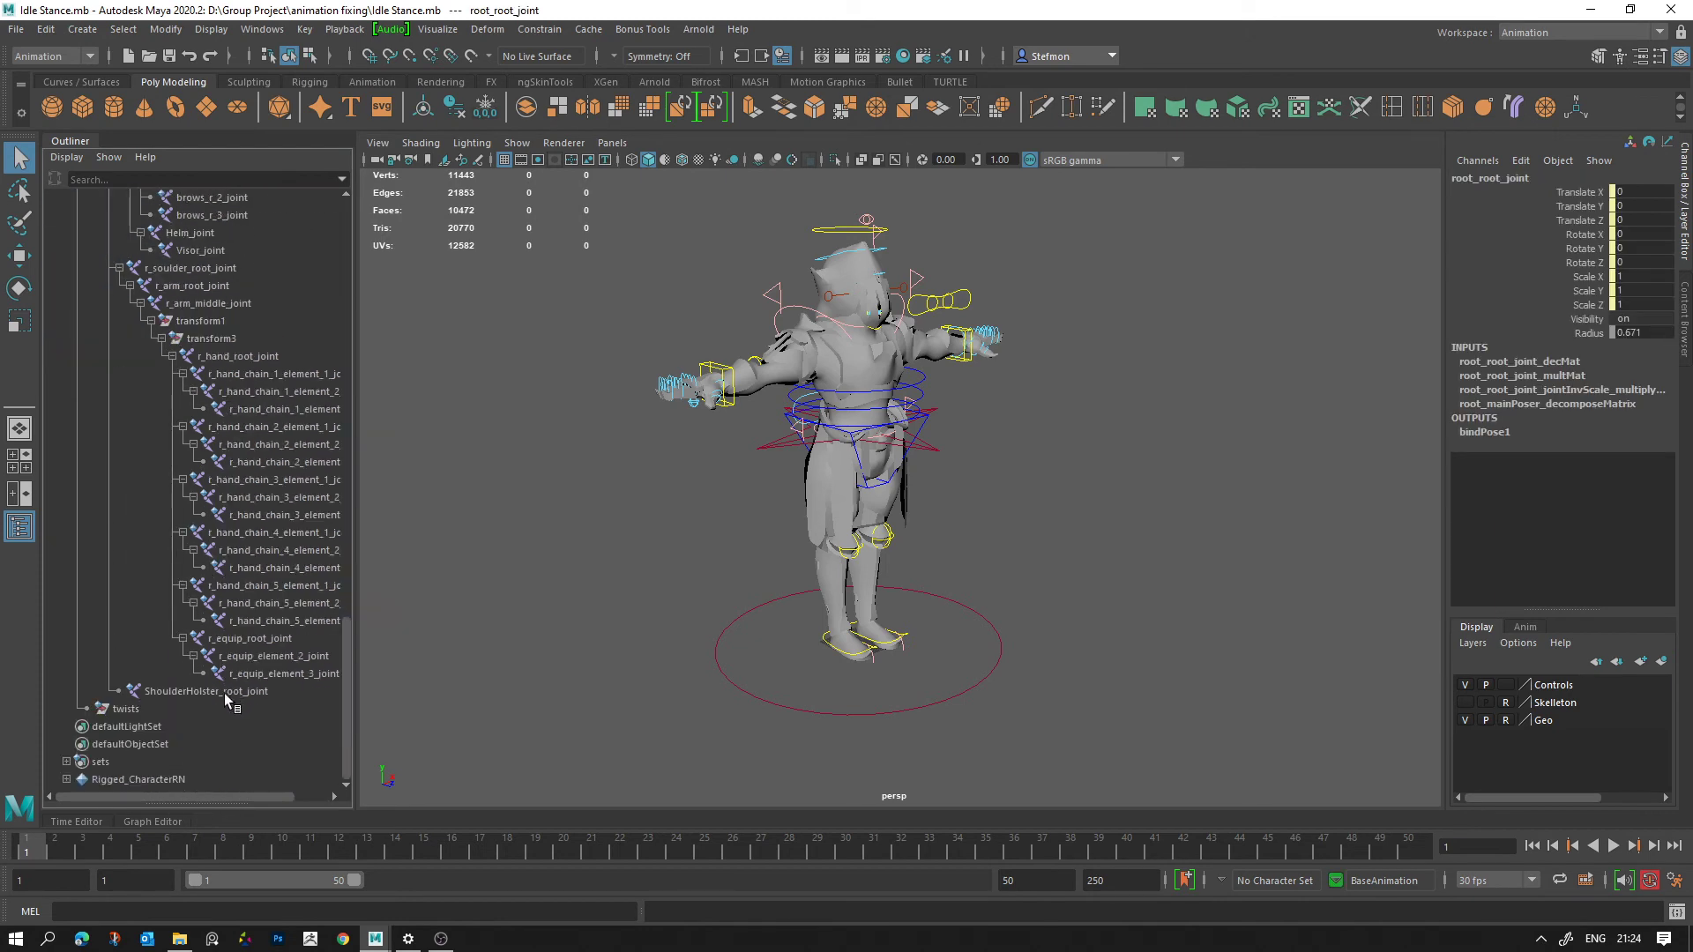
shift+click(229, 691)
scroll(230, 656, up, 10)
scroll(227, 657, up, 10)
scroll(226, 363, down, 15)
scroll(226, 363, up, 15)
Start File > Export Selection with FBX export as the file type
click(16, 30)
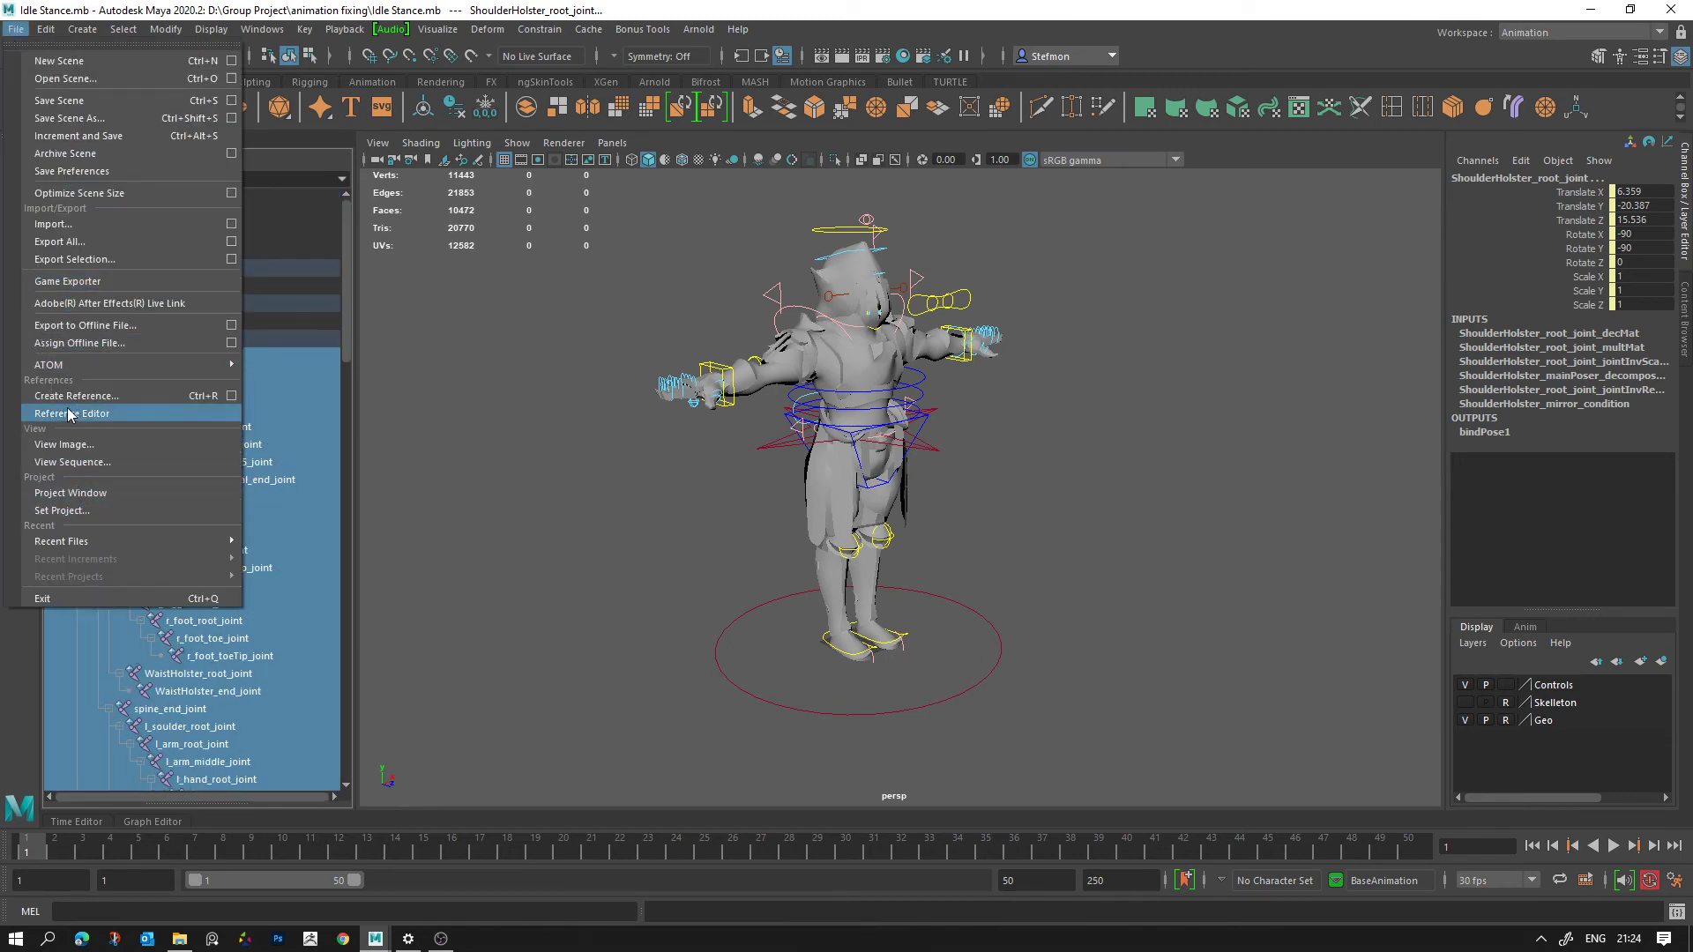
click(76, 260)
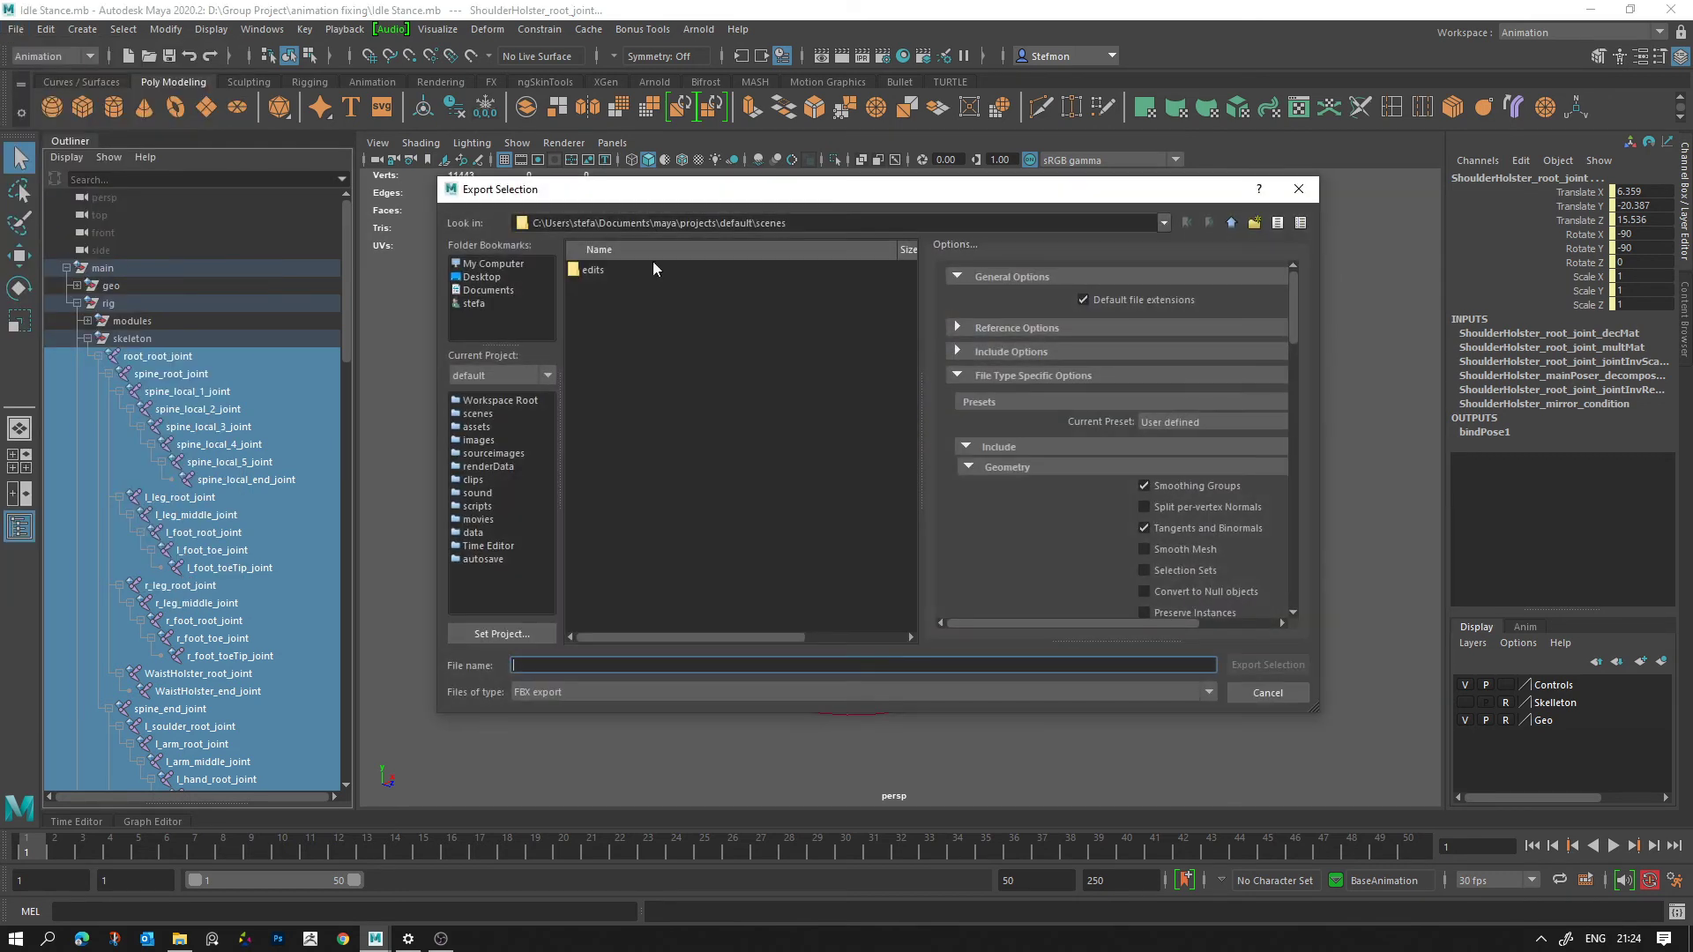
click(663, 693)
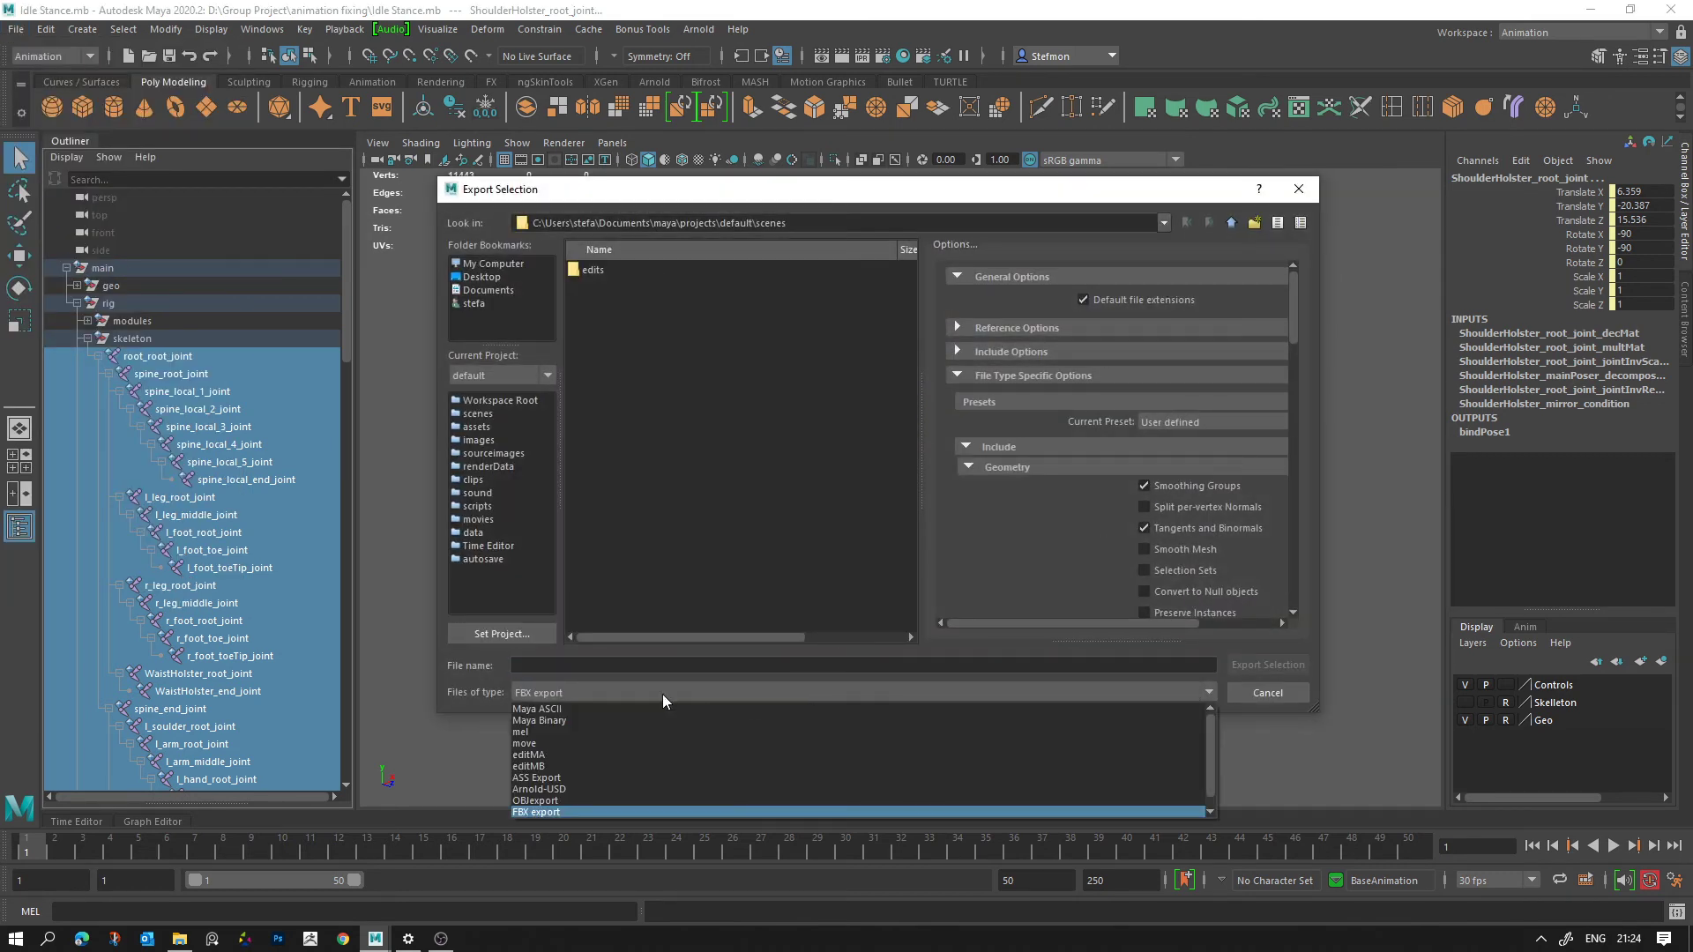
click(545, 693)
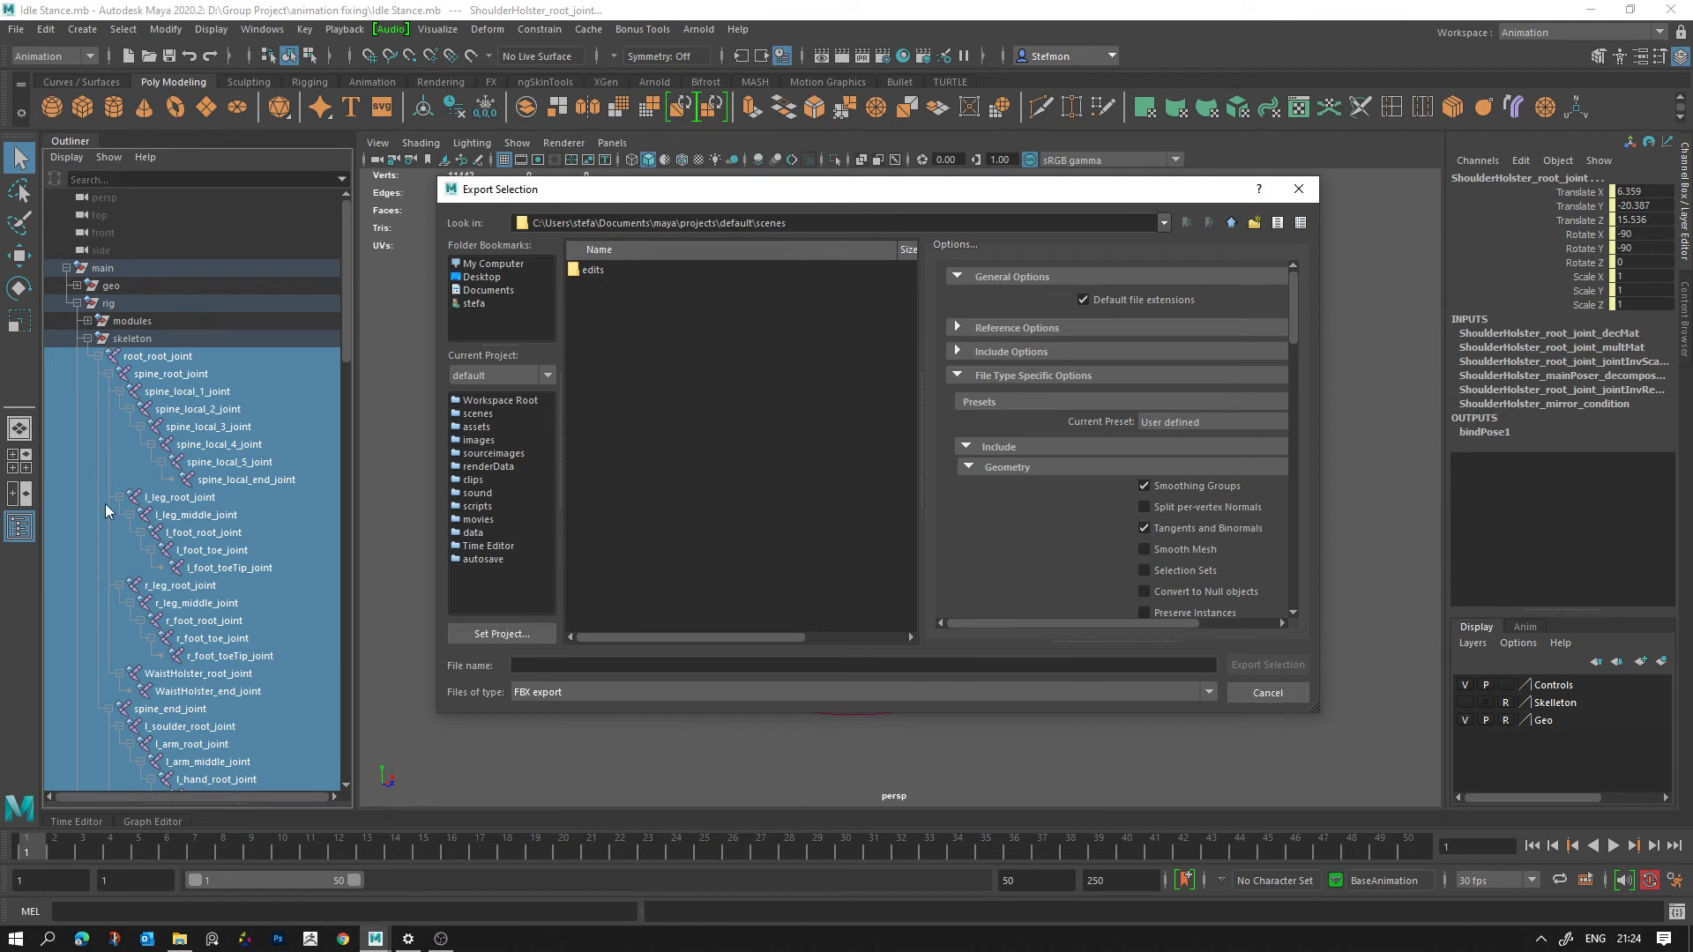
Move the export window left and scroll its options down to the Animation settings
drag(1144, 201, 968, 198)
scroll(1103, 518, down, 1)
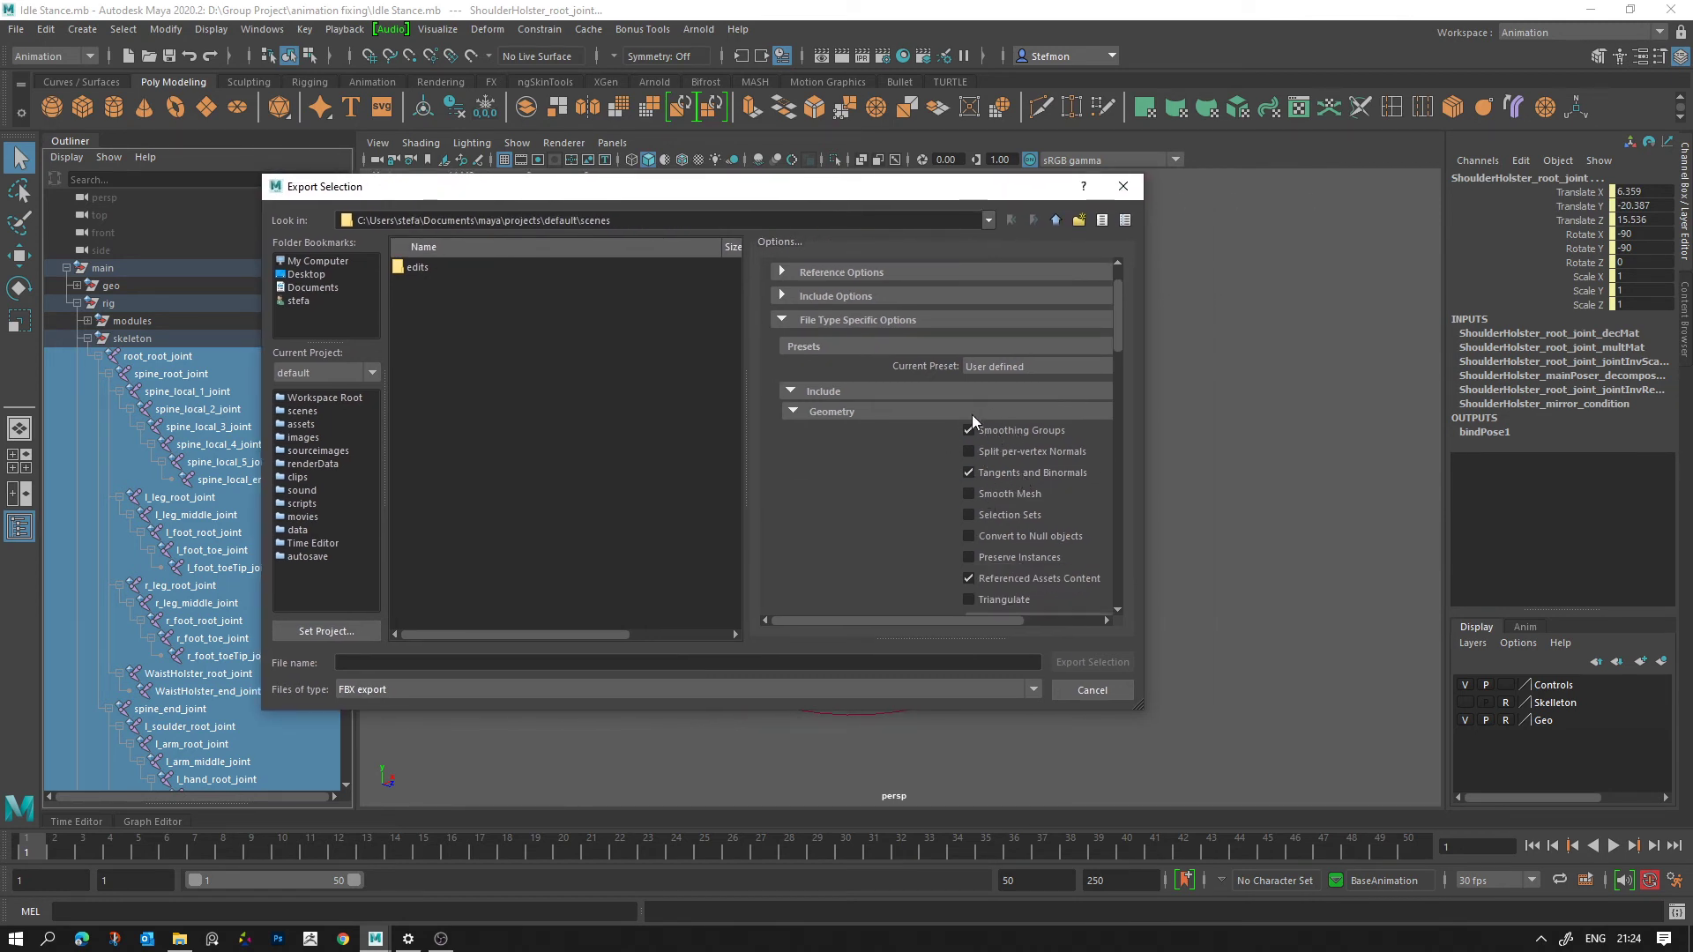
scroll(996, 531, down, 1)
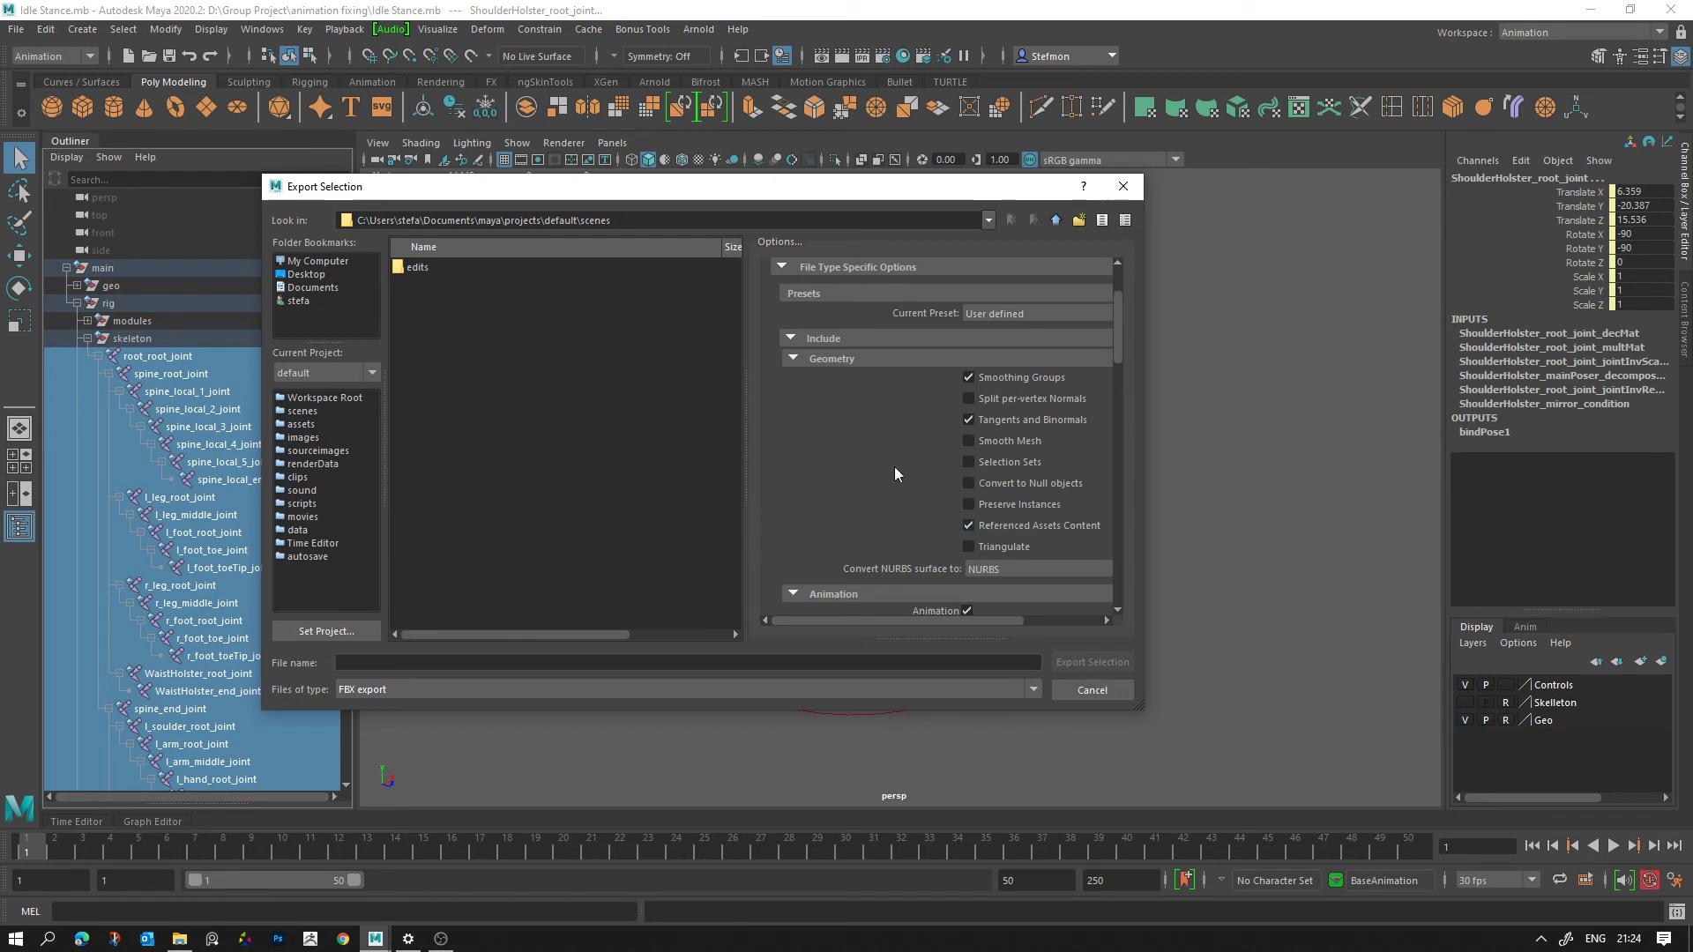
scroll(952, 458, down, 2)
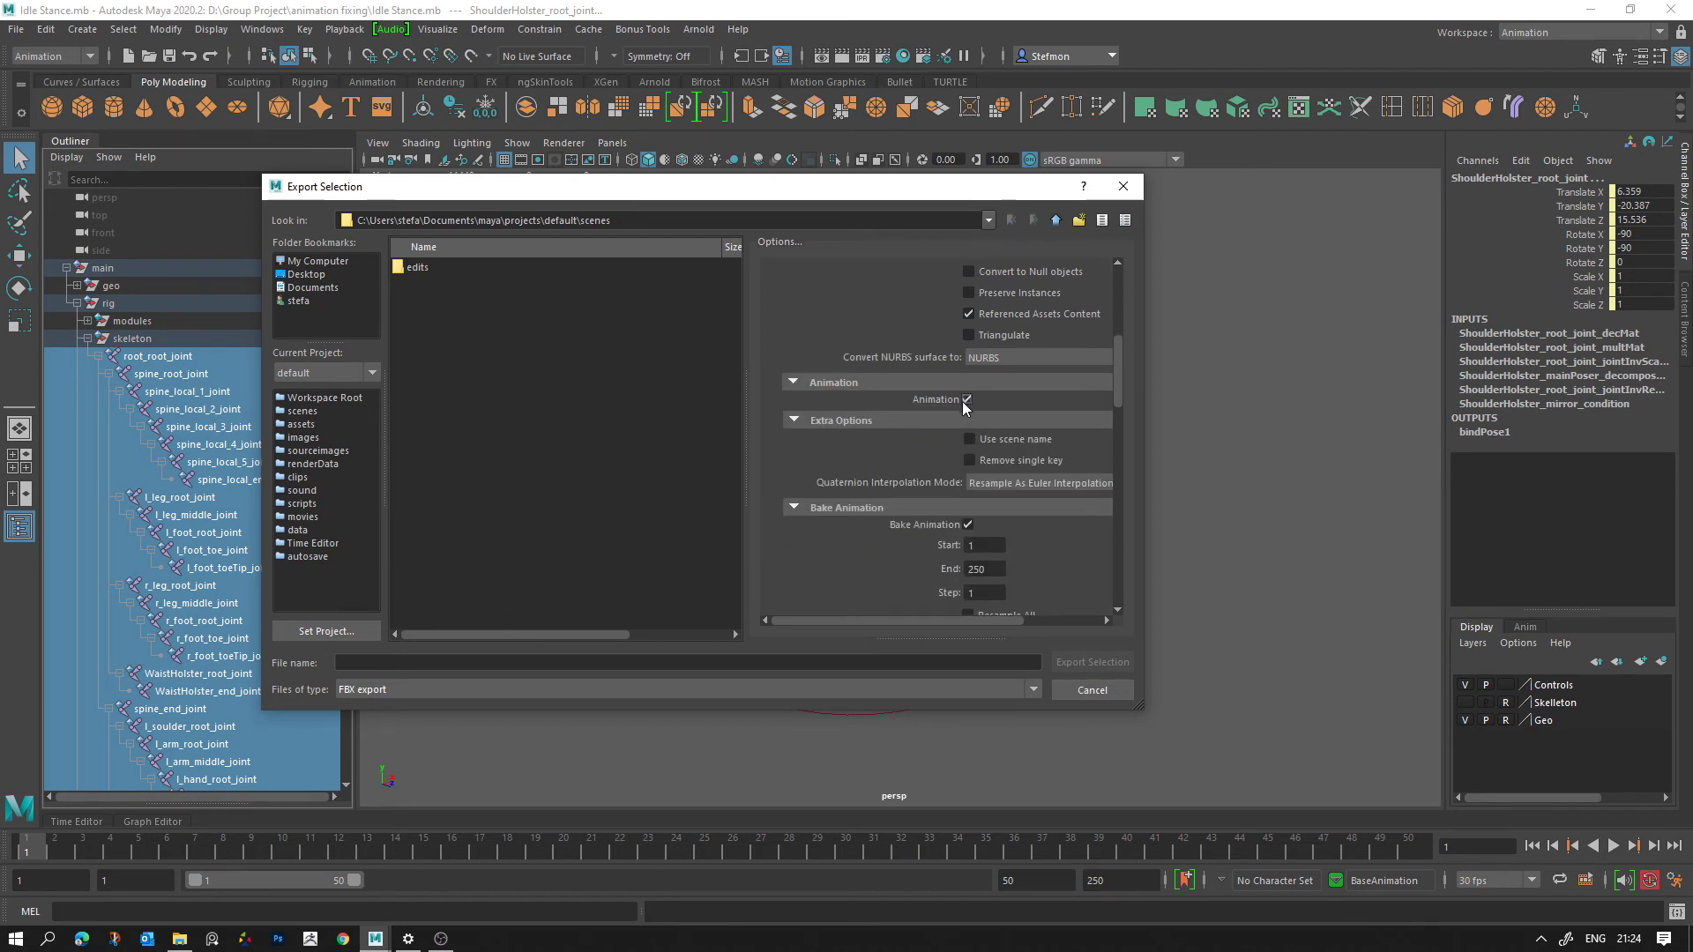
scroll(1061, 511, down, 1)
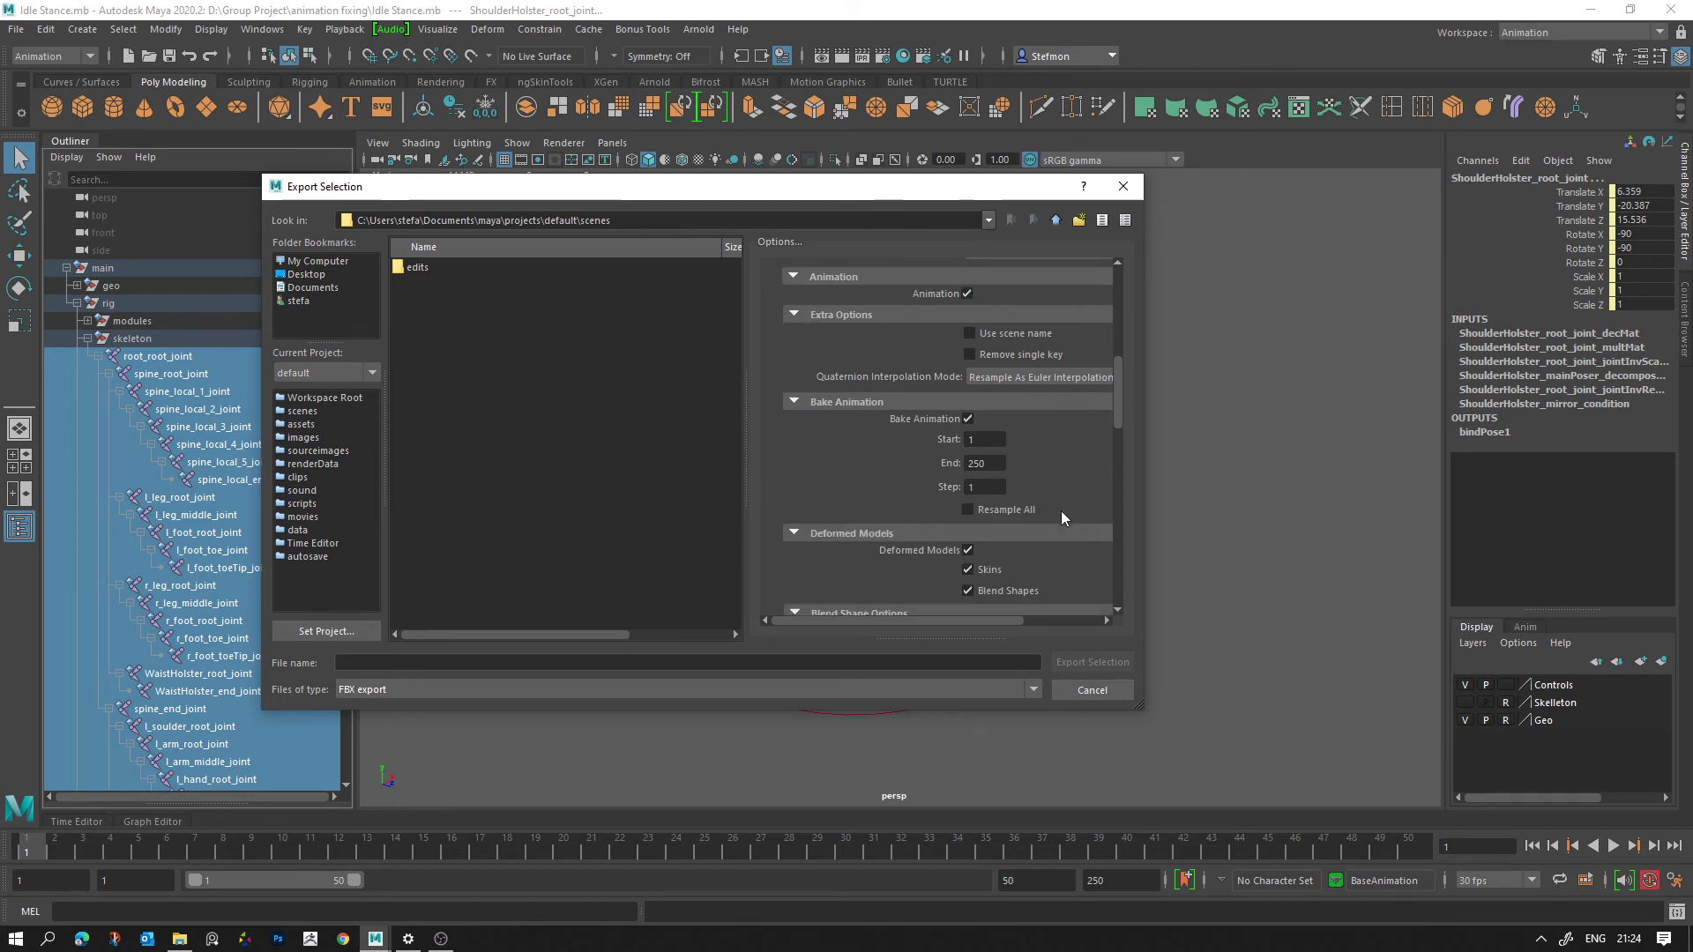
Keep Bake Animation enabled, with Start frame 1 and End frame 250
click(969, 420)
click(968, 419)
double_click(995, 462)
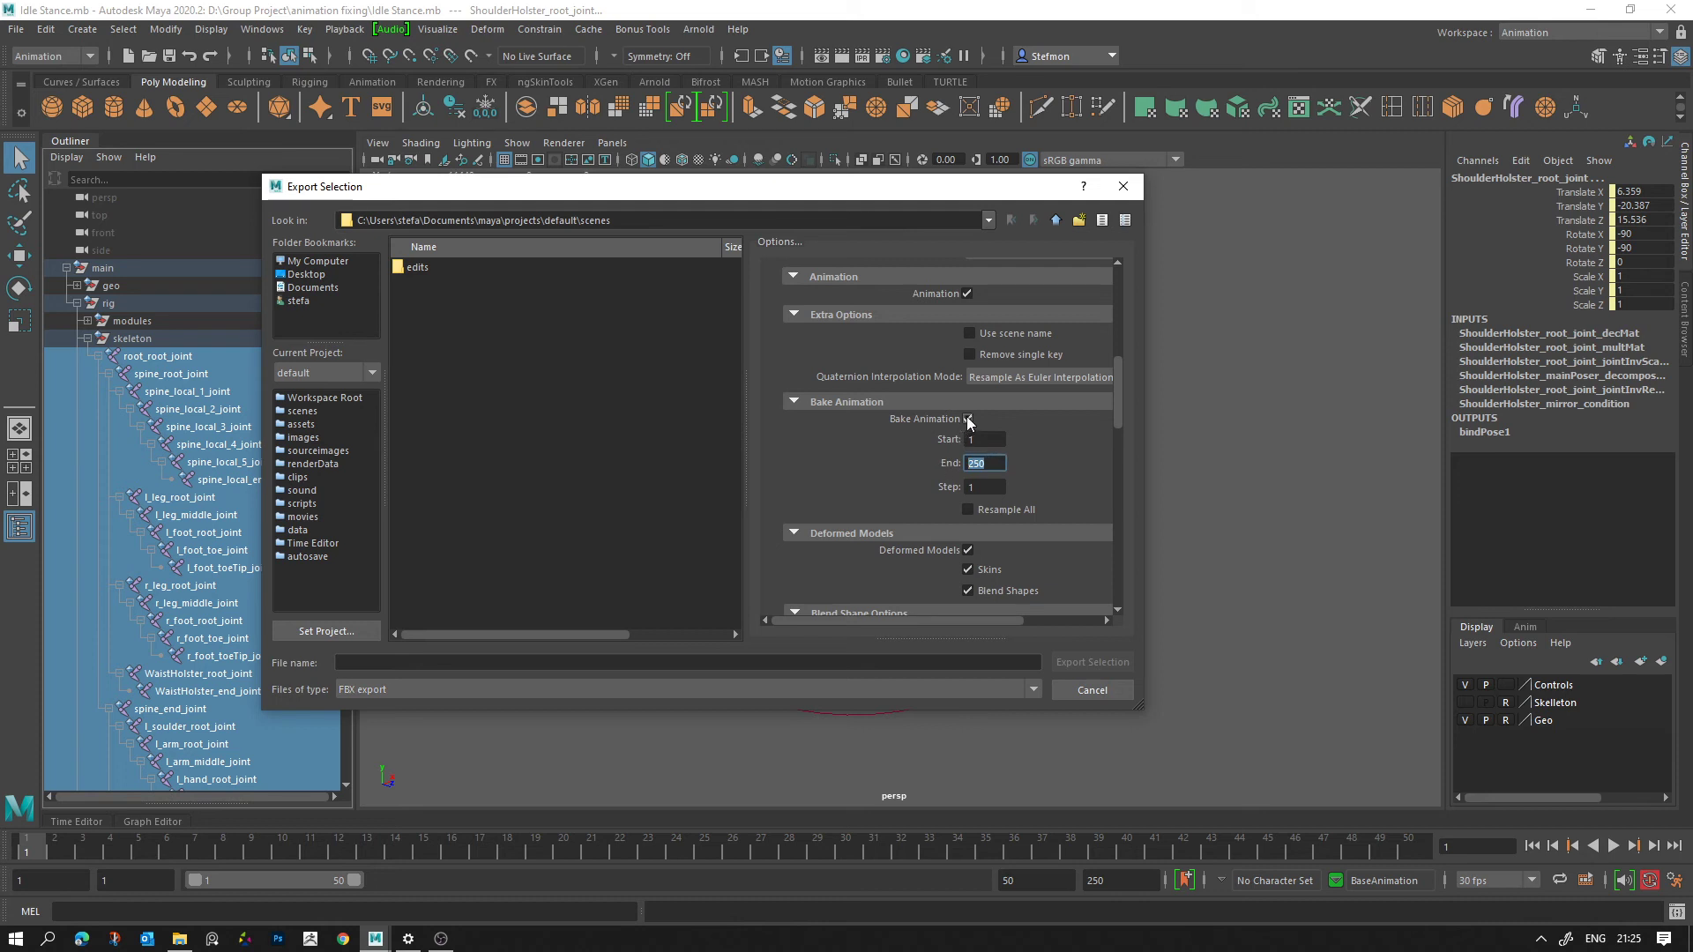
double_click(986, 439)
double_click(1001, 463)
Review the Deformed Models, Blend Shapes and Constraints export options further down
scroll(952, 529, down, 2)
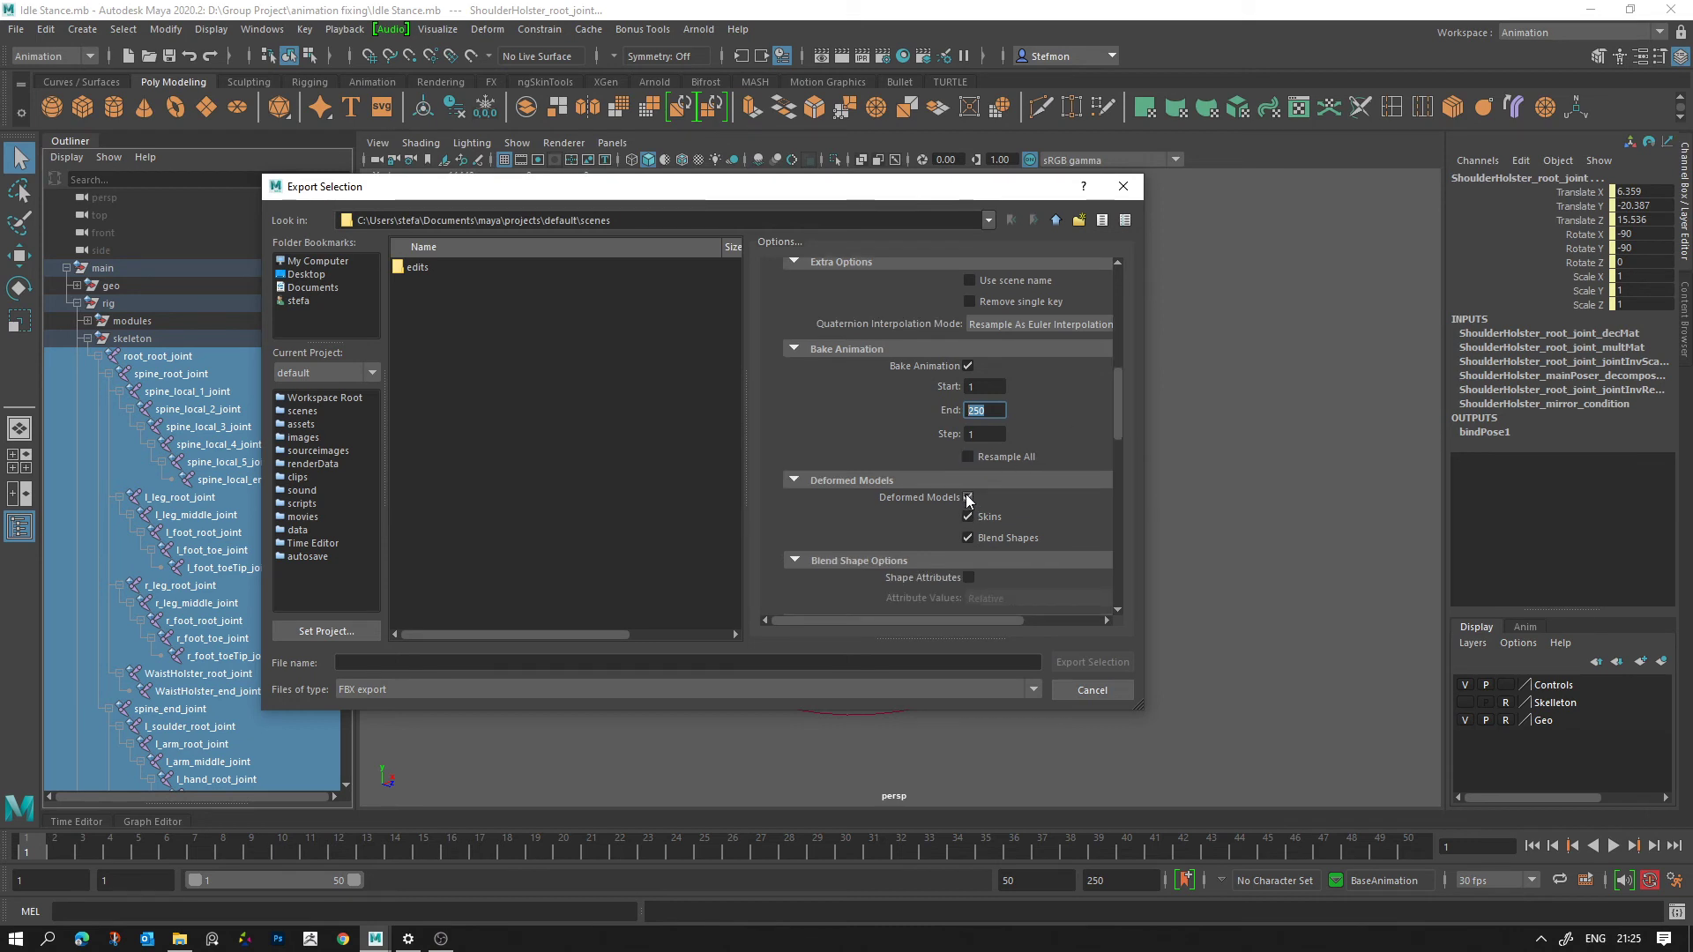
click(965, 534)
drag(1118, 400, 1112, 477)
scroll(1102, 480, down, 3)
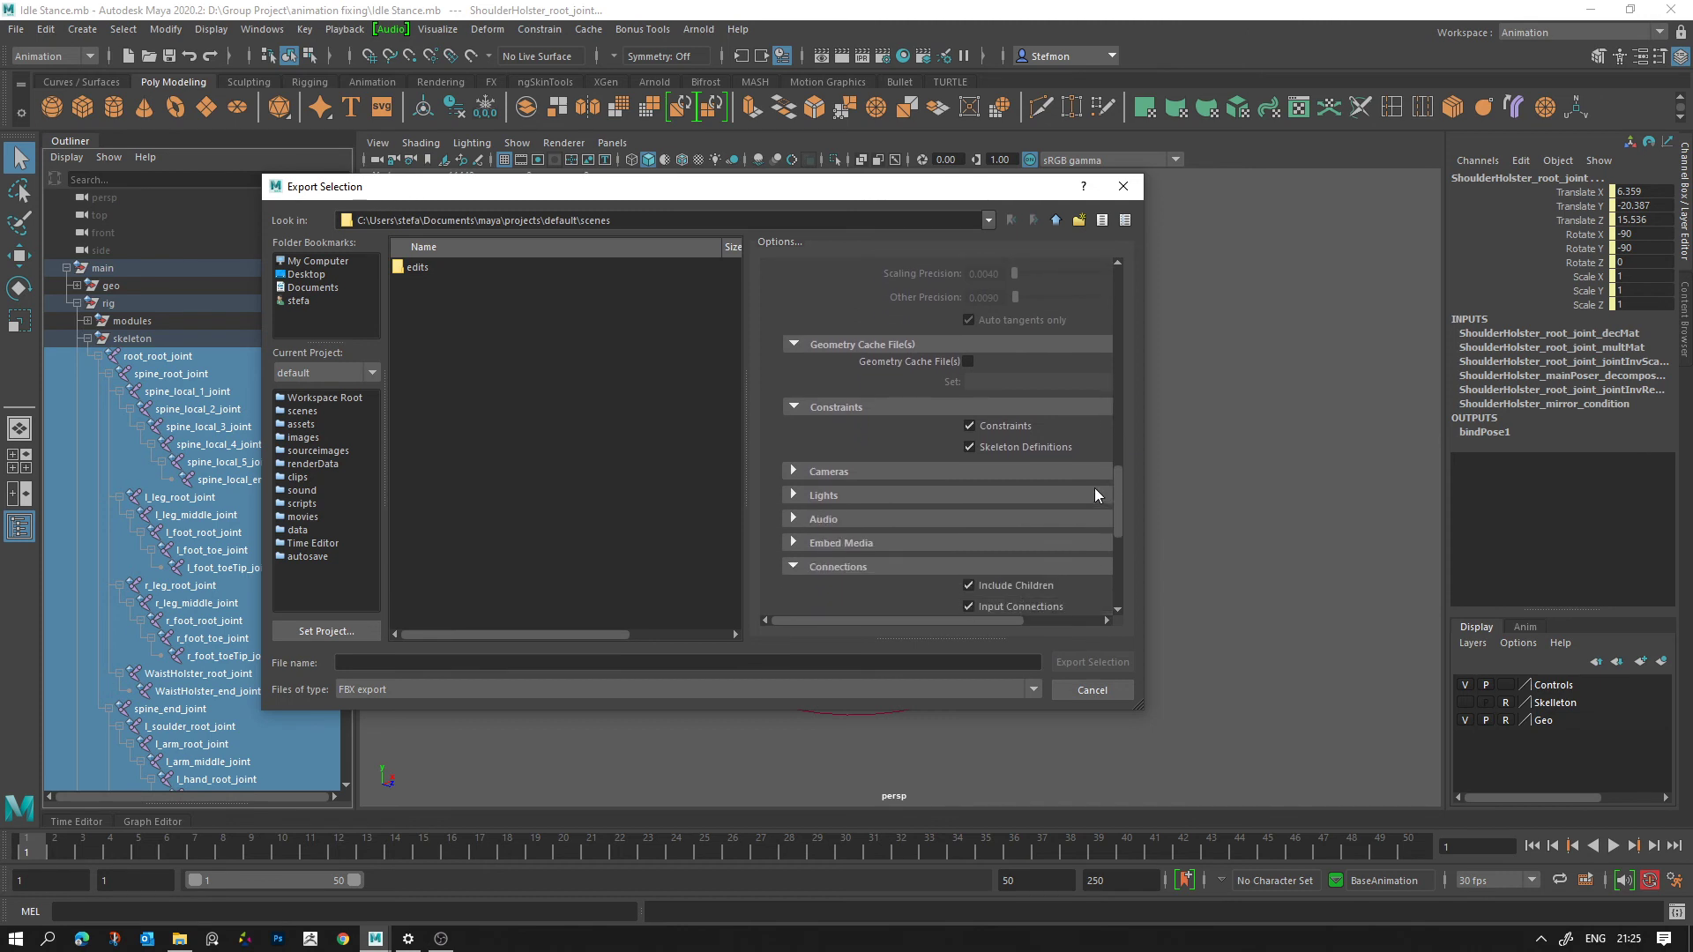
click(808, 407)
click(807, 407)
drag(1119, 506, 1113, 537)
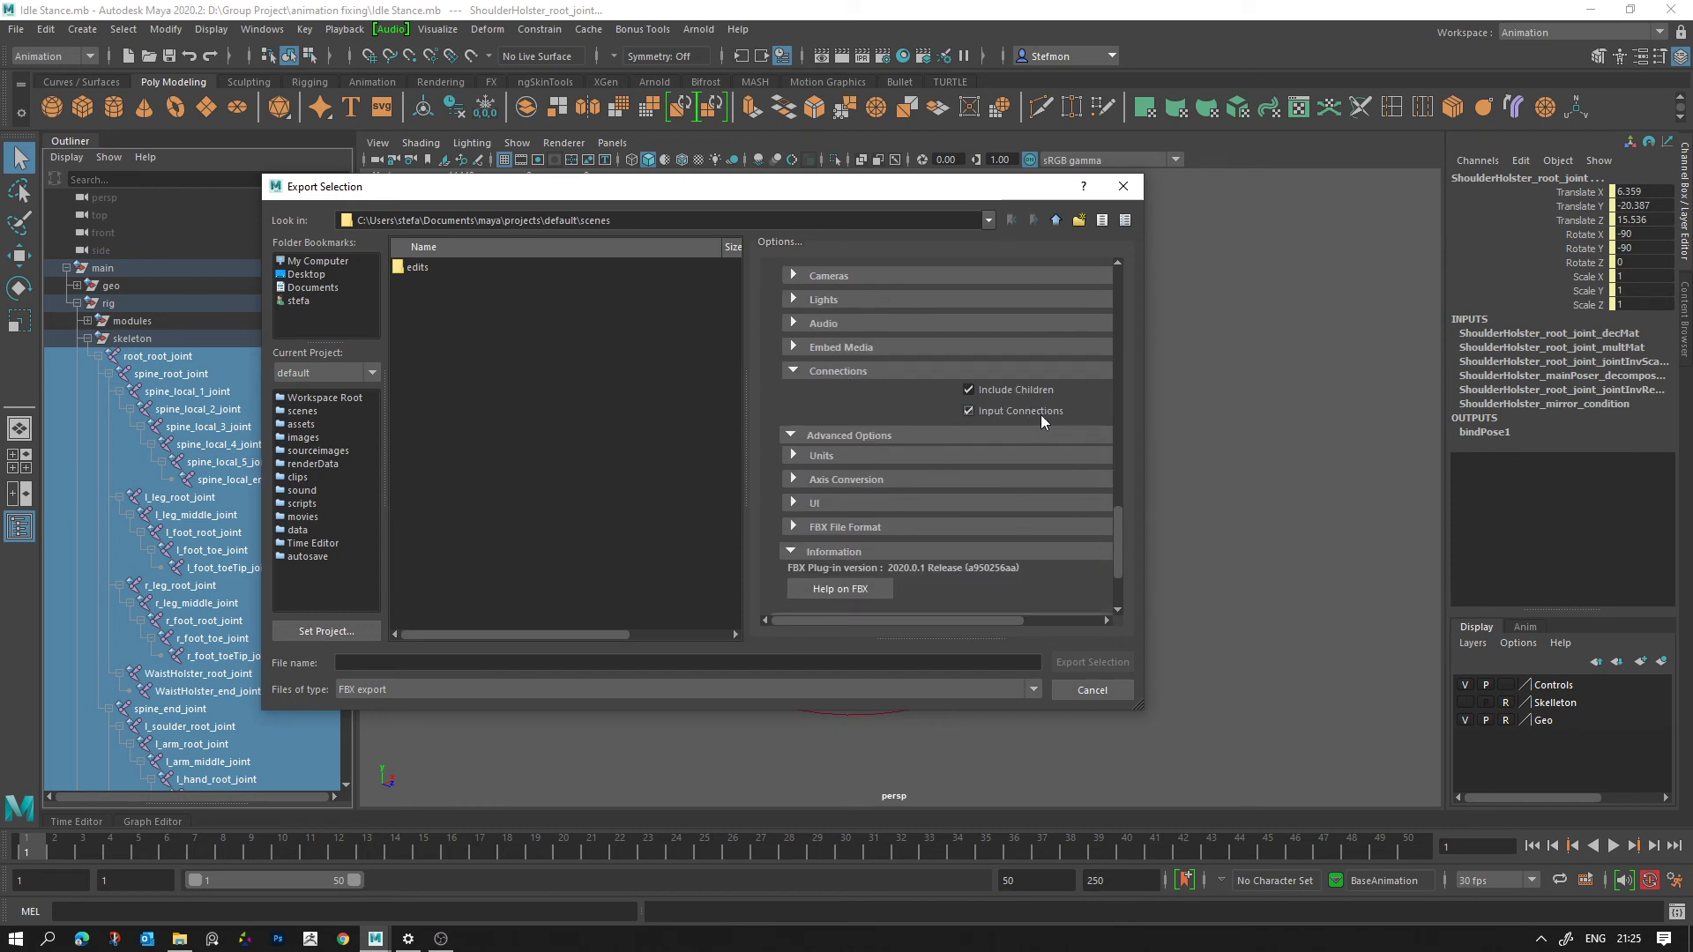
drag(1118, 509, 1104, 549)
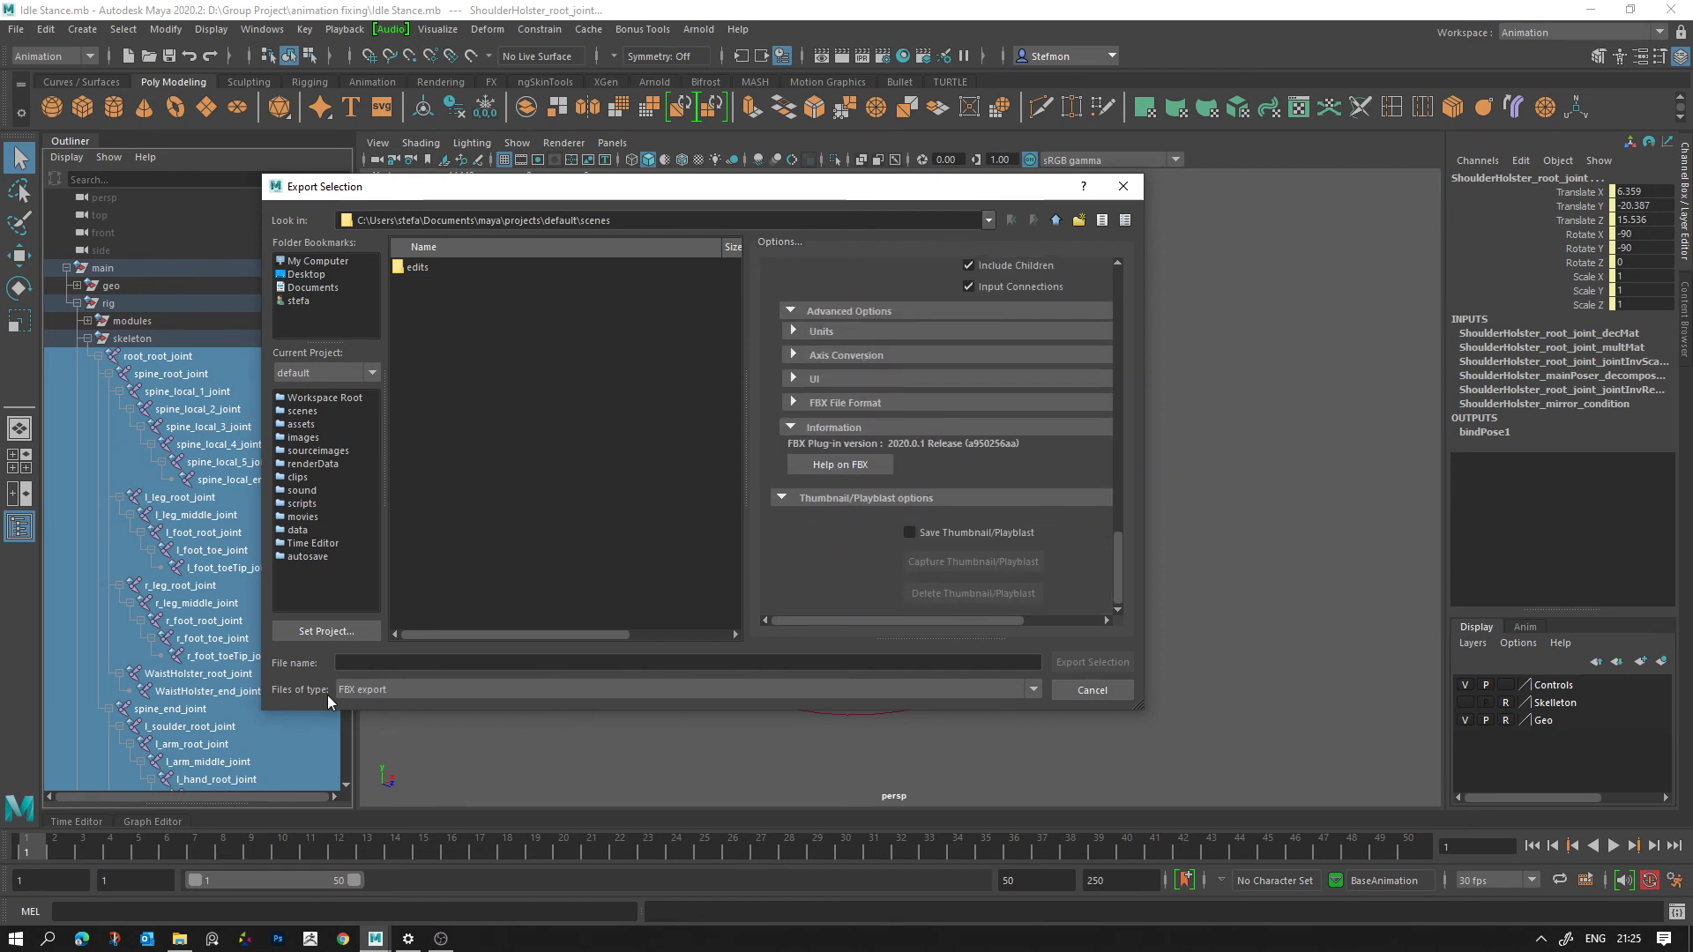
click(399, 661)
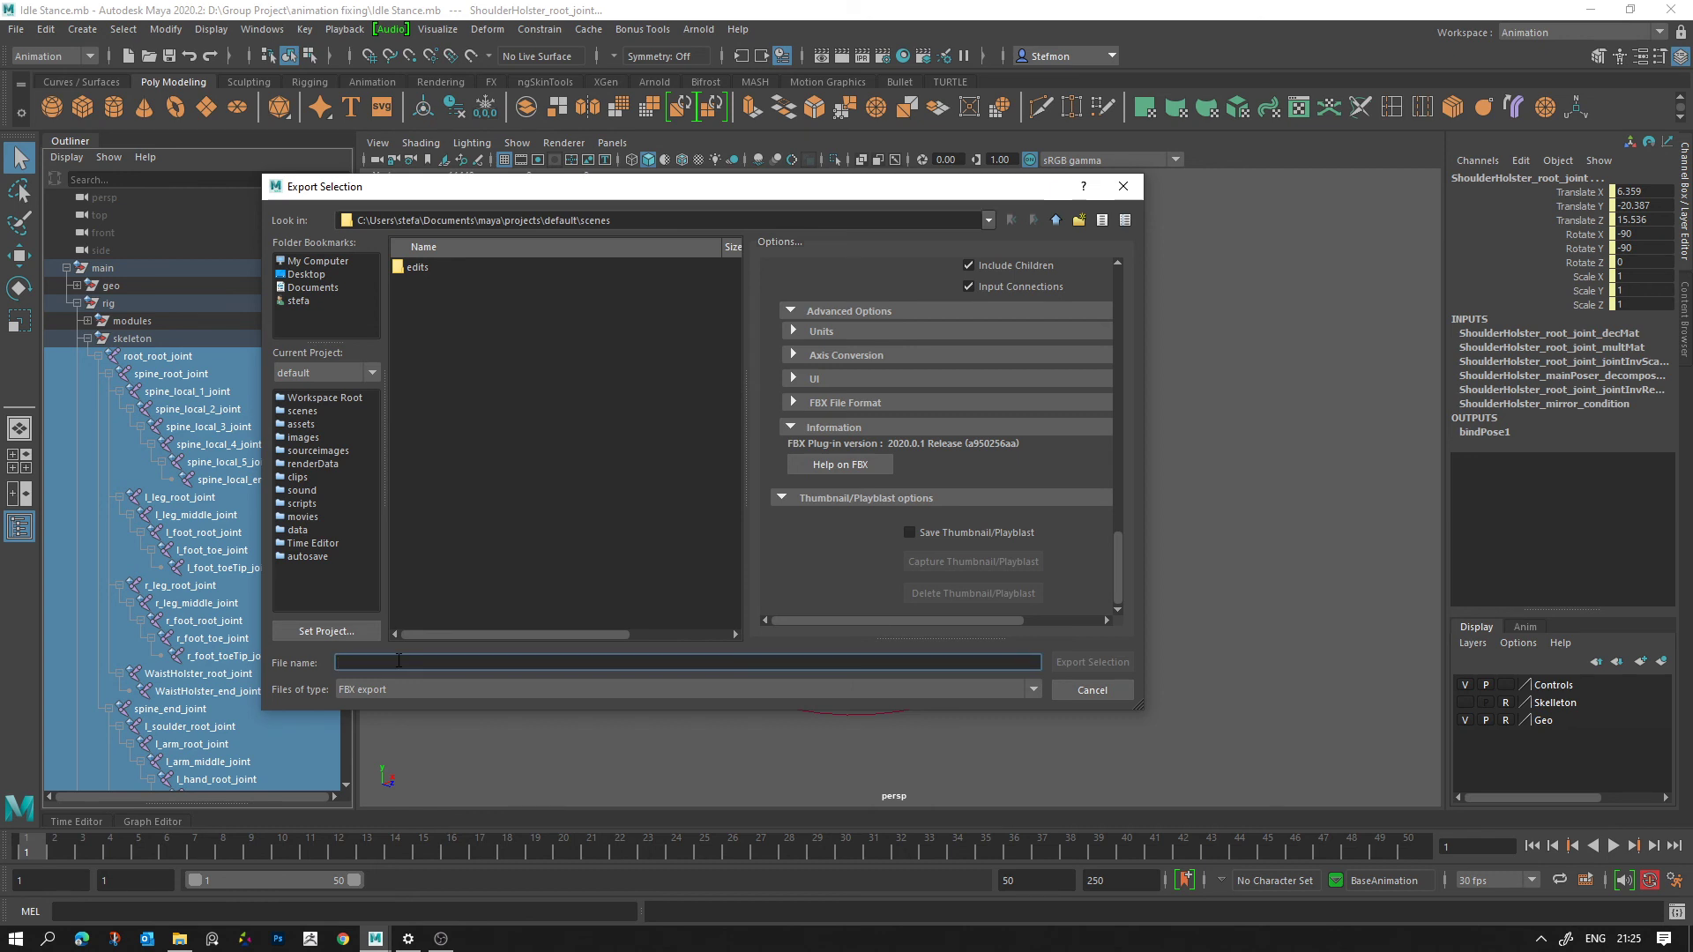
text(Playe)
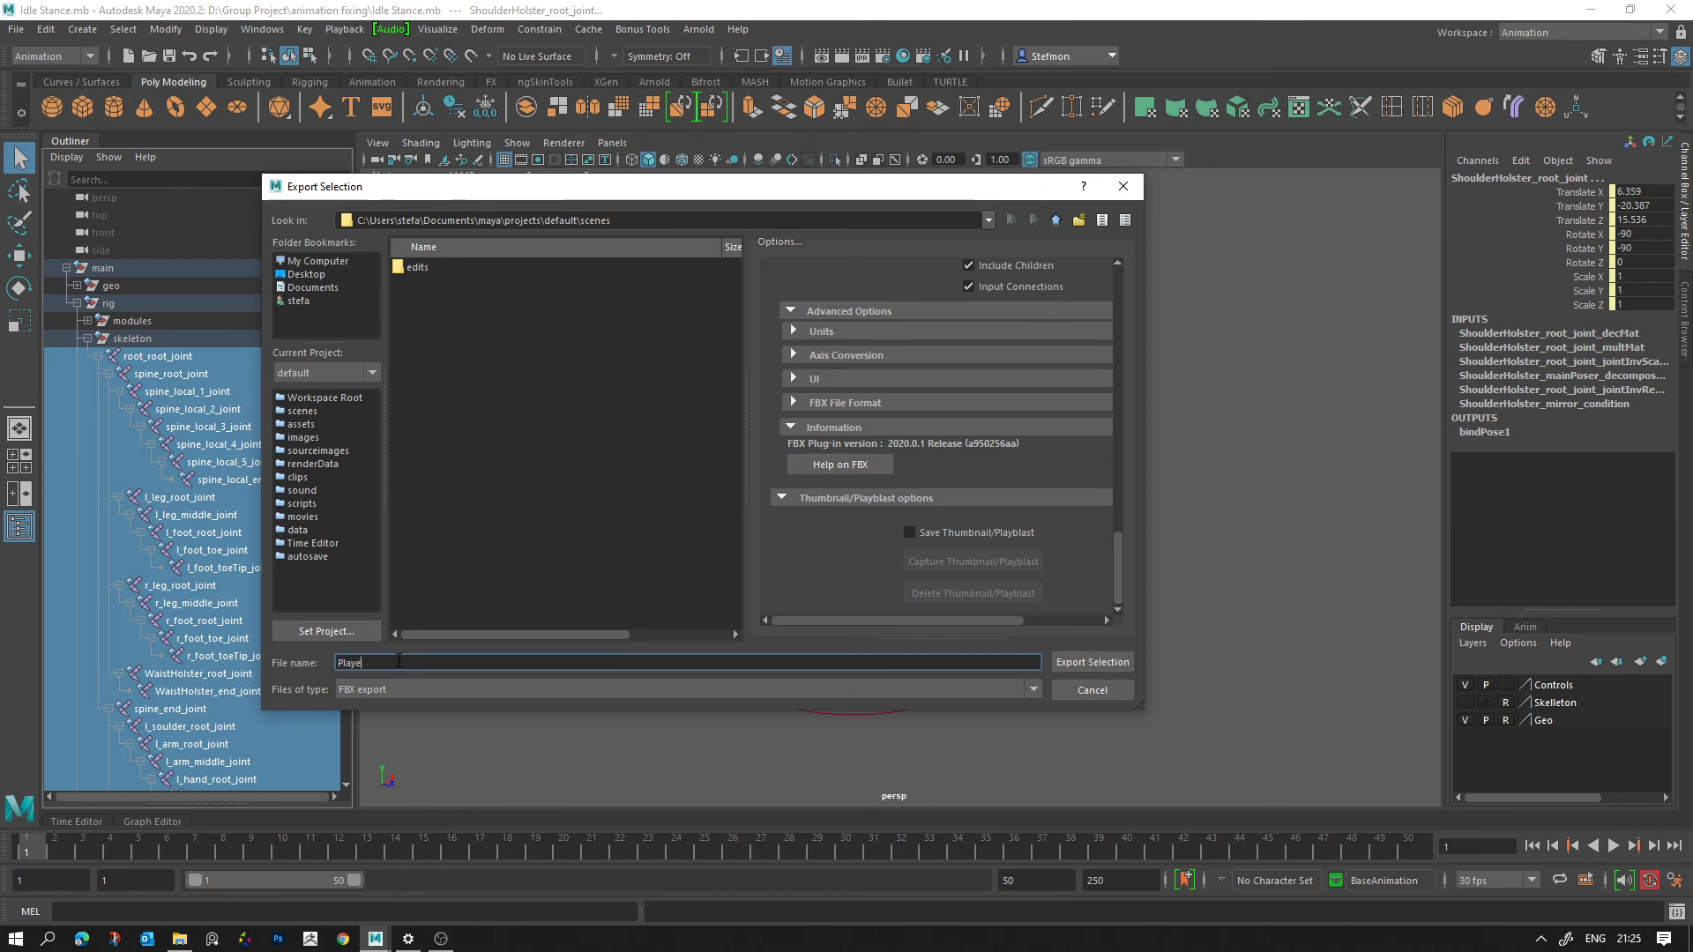
text(r_AnimIdl)
key(BackSpace)
key(BackSpace)
key(BackSpace)
text(Ru)
key(BackSpace)
key(BackSpace)
key(BackSpace)
key(BackSpace)
key(BackSpace)
key(BackSpace)
key(BackSpace)
key(BackSpace)
key(BackSpace)
key(BackSpace)
key(BackSpace)
key(BackSpace)
key(BackSpace)
key(BackSpace)
key(BackSpace)
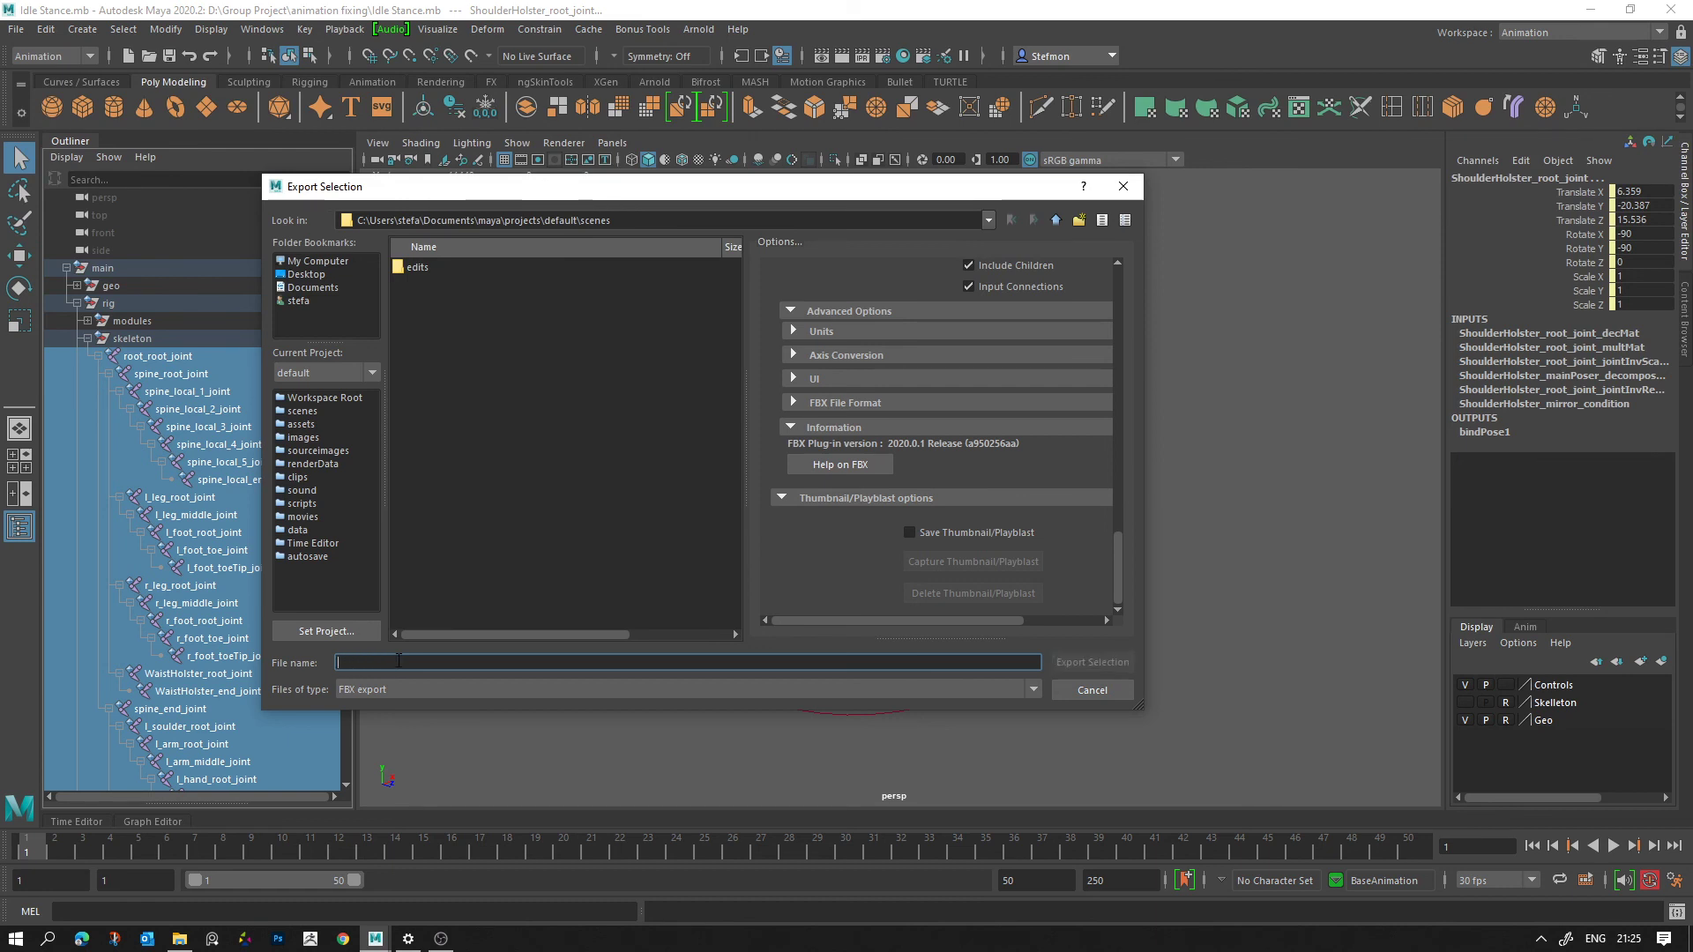
text(Enemy_)
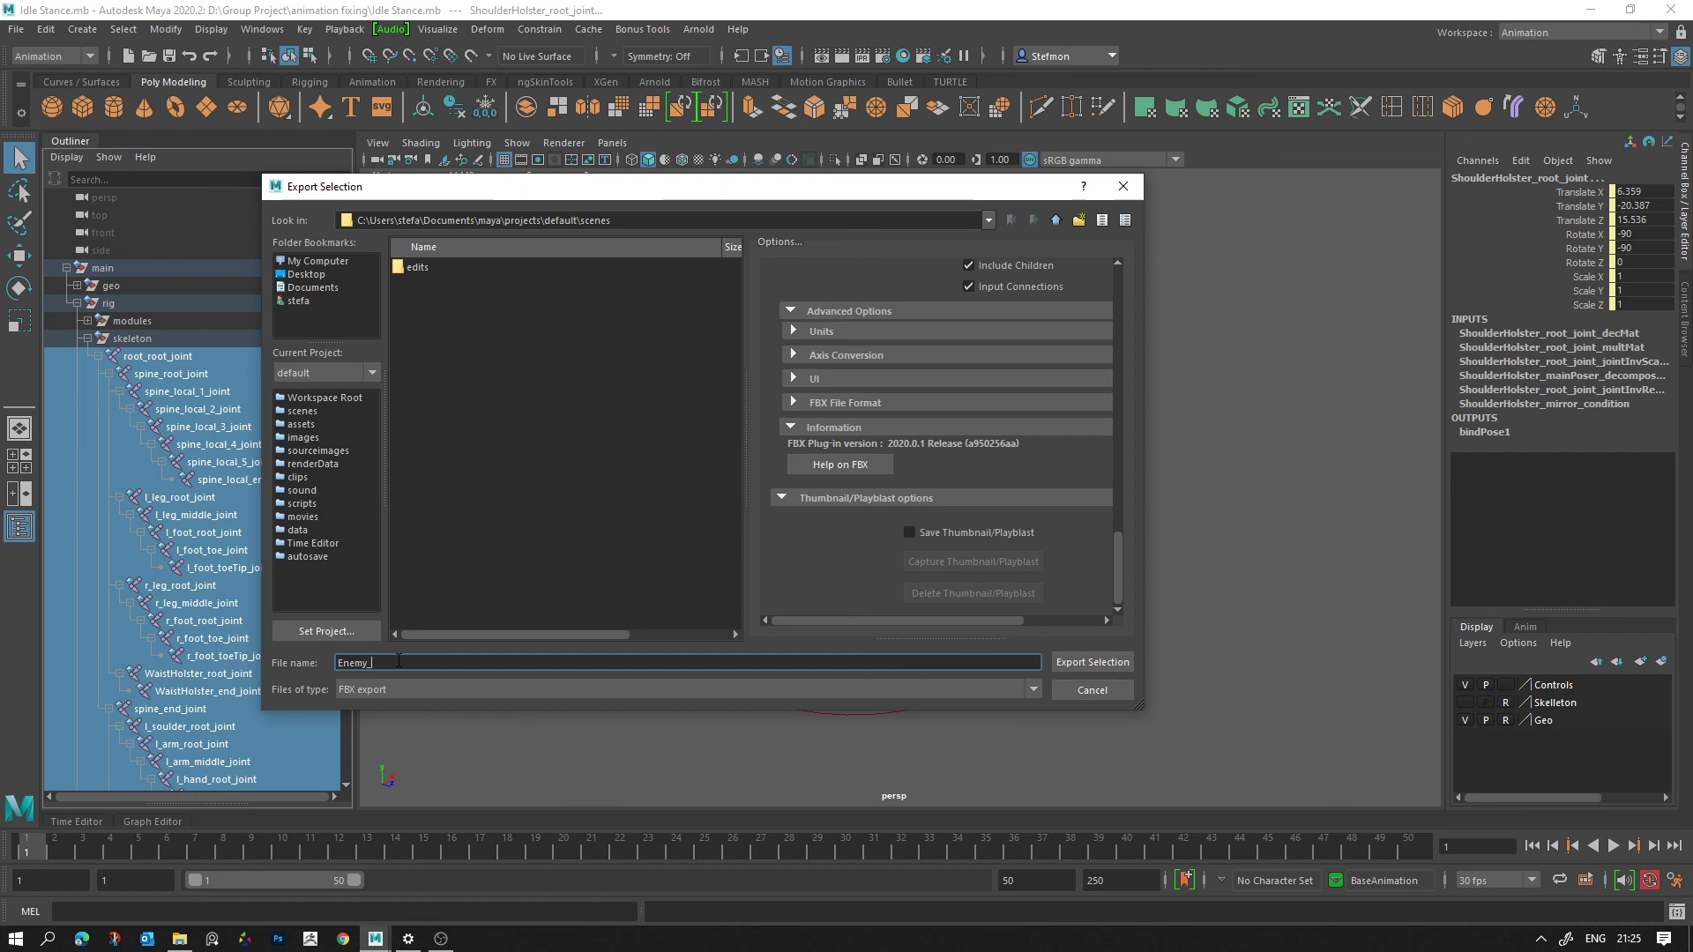
text(T2_Anim_Wal)
key(BackSpace)
key(BackSpace)
key(BackSpace)
key(BackSpace)
key(BackSpace)
key(BackSpace)
key(BackSpace)
key(BackSpace)
key(BackSpace)
key(BackSpace)
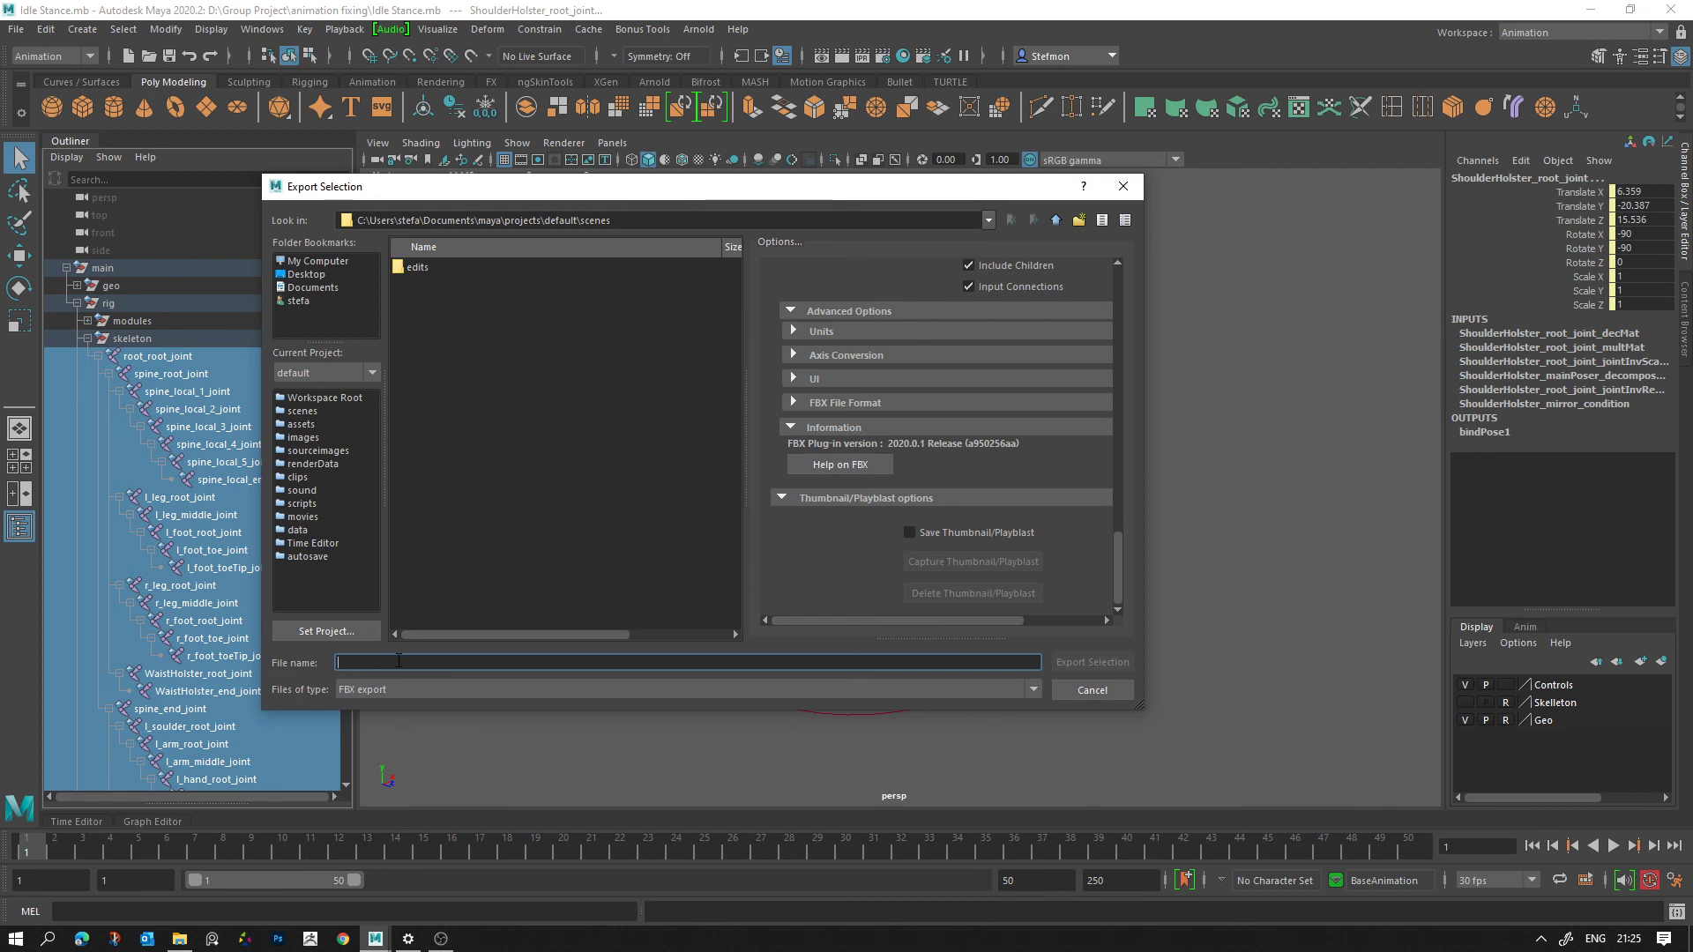
Cancel the Export Selection dialog without exporting
click(1095, 686)
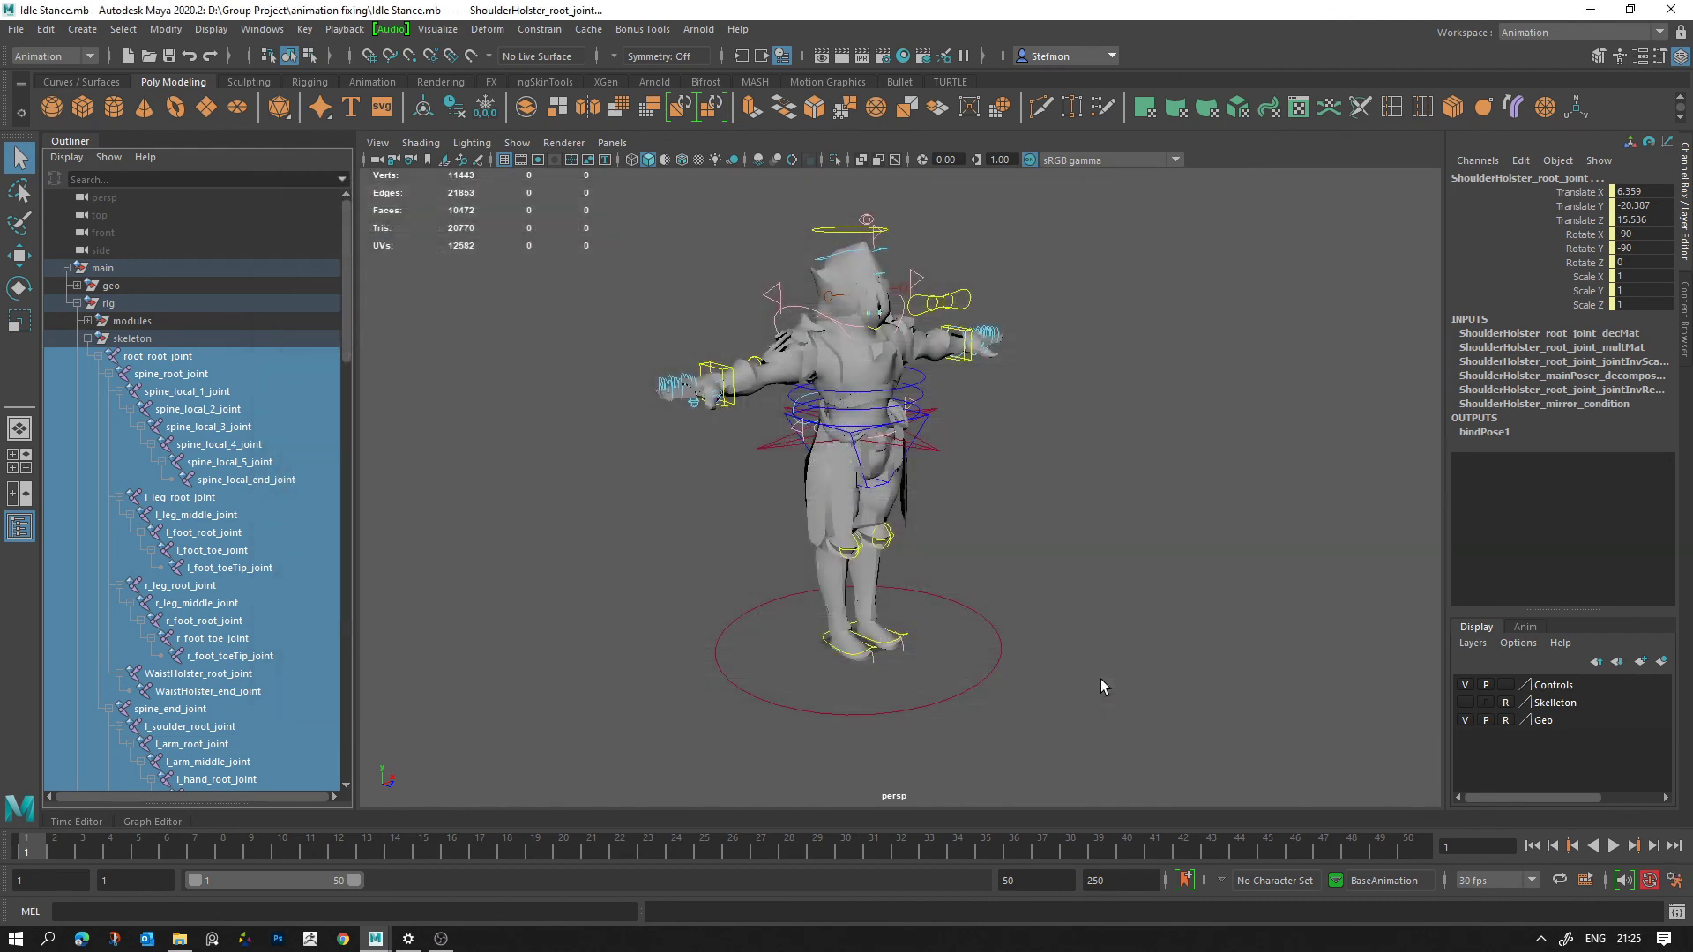